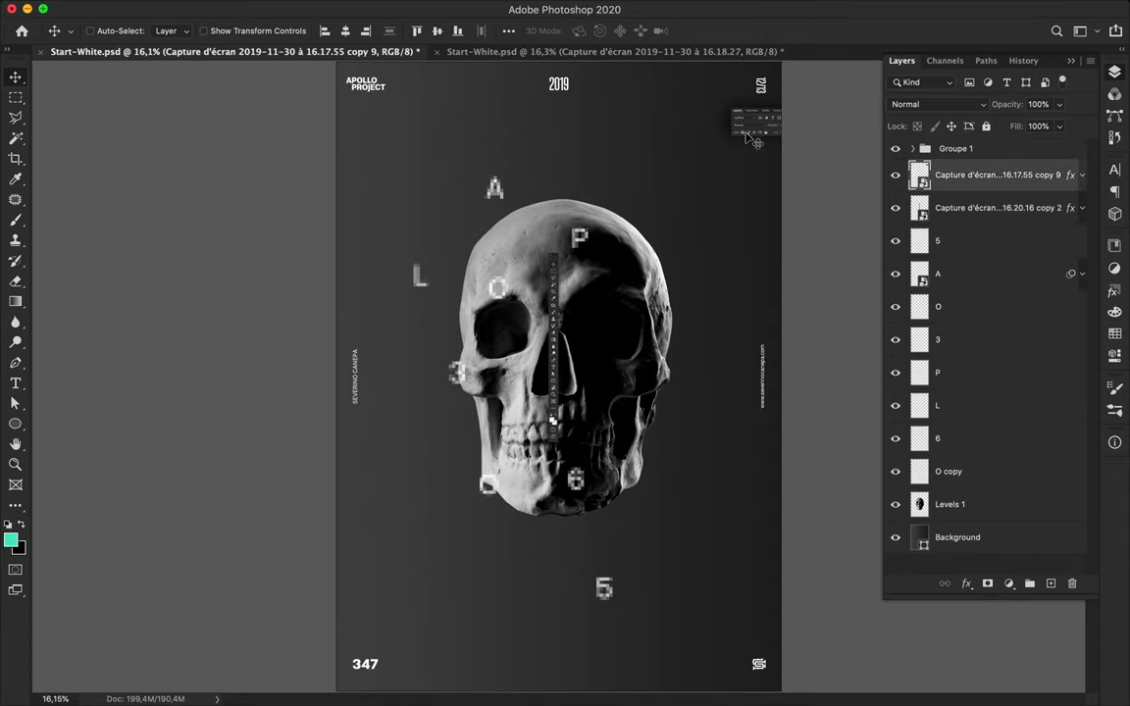
# - Place a screenshot panel beside the skull's top-left, move copy 10 to the bottom, and duplicate it lower
pyautogui.moveTo(747, 134)
pyautogui.mouseDown()
pyautogui.moveTo(489, 238)
pyautogui.moveTo(460, 231)
pyautogui.moveTo(460, 278)
pyautogui.mouseUp()
pyautogui.moveTo(985, 186)
pyautogui.mouseDown()
pyautogui.moveTo(970, 240)
pyautogui.moveTo(971, 559)
pyautogui.moveTo(971, 238)
pyautogui.mouseUp()
pyautogui.moveTo(495, 451)
pyautogui.mouseDown()
pyautogui.moveTo(481, 469)
pyautogui.moveTo(504, 504)
pyautogui.moveTo(495, 559)
pyautogui.mouseUp()
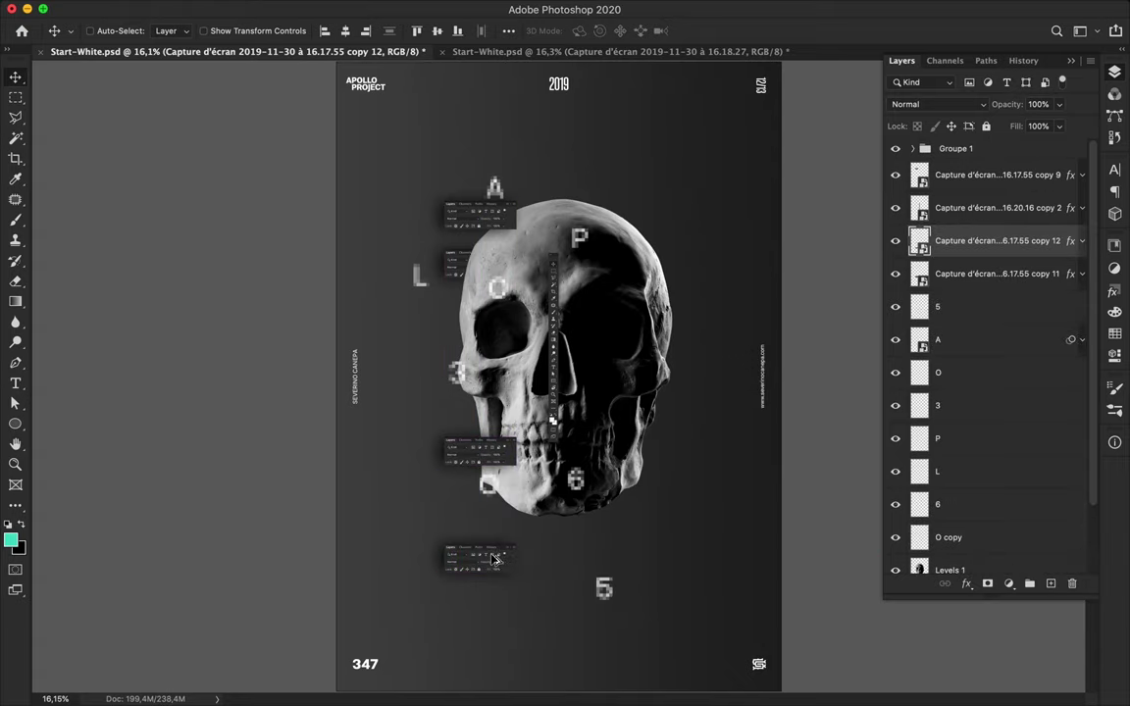
# - Paint a black skull-shaped fill on a new layer using the skull's outline selection
pyautogui.scroll(-3, 979, 441)
pyautogui.click(1050, 583)
pyautogui.keyDown('super'); pyautogui.click(919, 491); pyautogui.keyUp('super')
pyautogui.press('b')
pyautogui.click(113, 31)
pyautogui.moveTo(250, 182); pyautogui.dragTo(253, 334)
pyautogui.scroll(10, 253, 335)
pyautogui.doubleClick(108, 197)
pyautogui.press('x')
pyautogui.moveTo(606, 213); pyautogui.dragTo(575, 496)
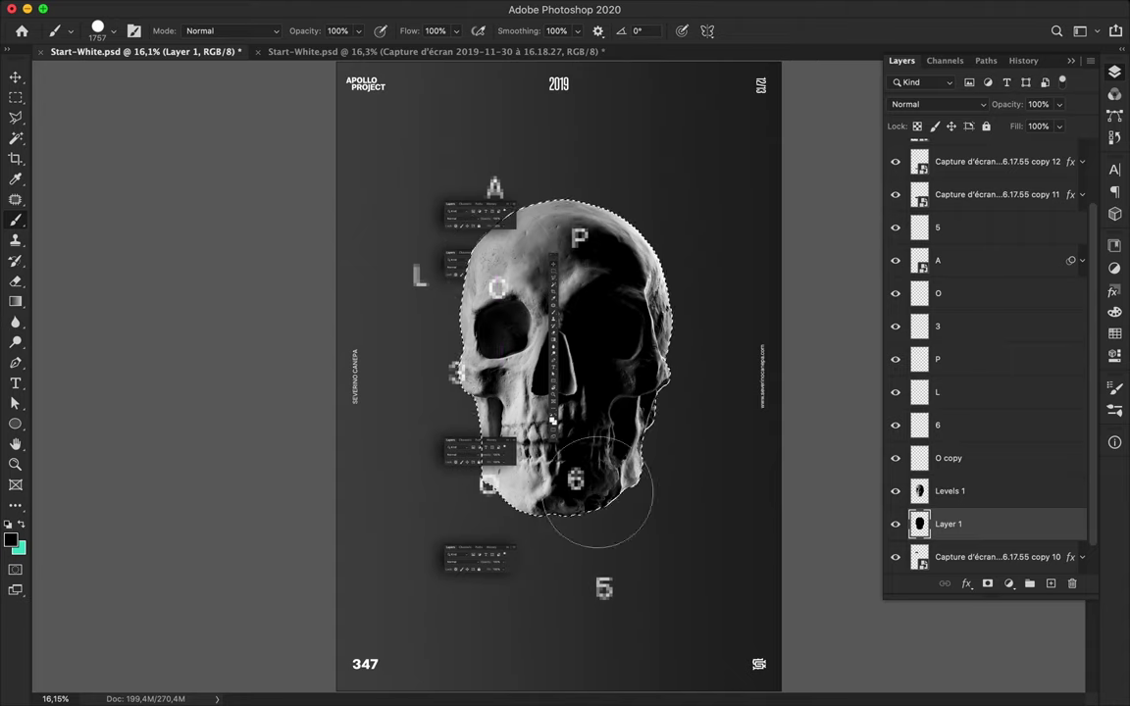
pyautogui.hotkey('ctrl', 'd')
# - Apply a Gaussian Blur of about 124 pixels to the black shadow layer
pyautogui.press('m')
pyautogui.scroll(-1, 961, 527)
pyautogui.click(367, 8)
pyautogui.moveTo(373, 195)
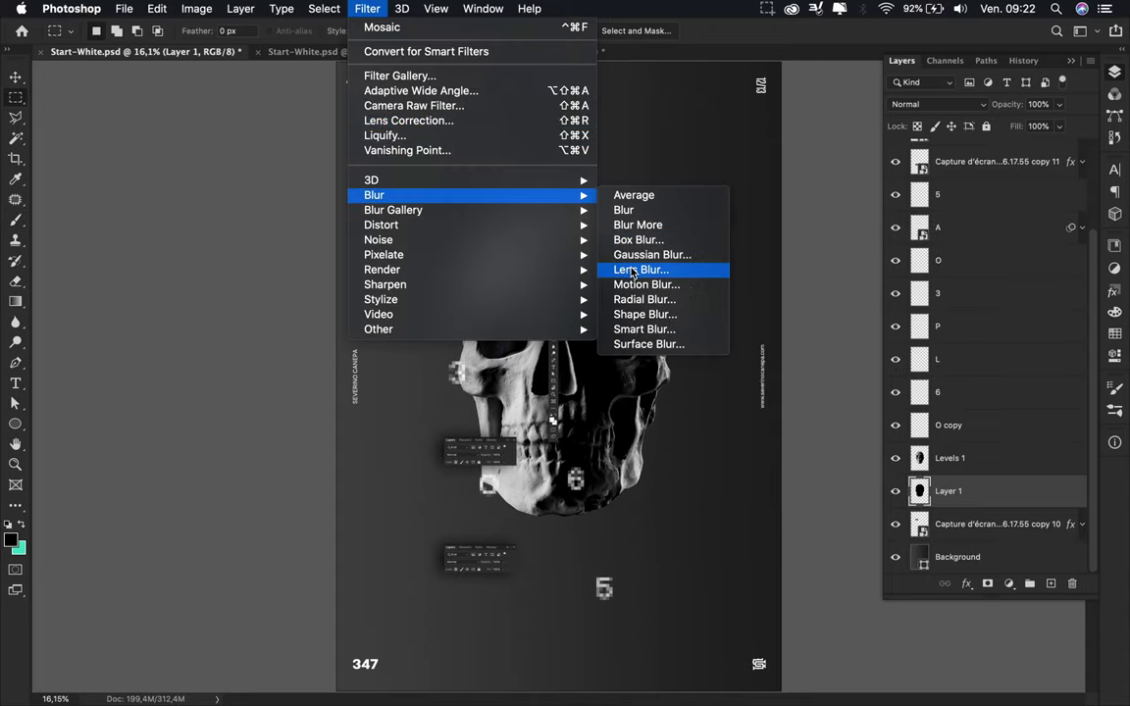
pyautogui.click(649, 254)
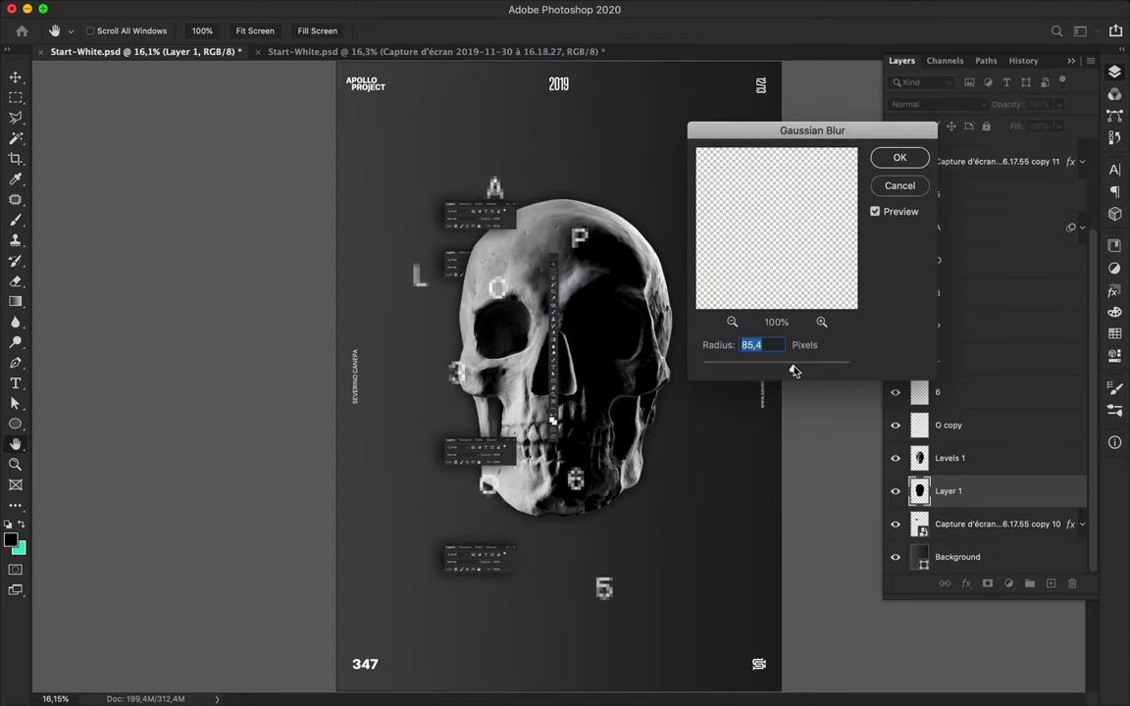
pyautogui.moveTo(803, 370); pyautogui.dragTo(804, 369)
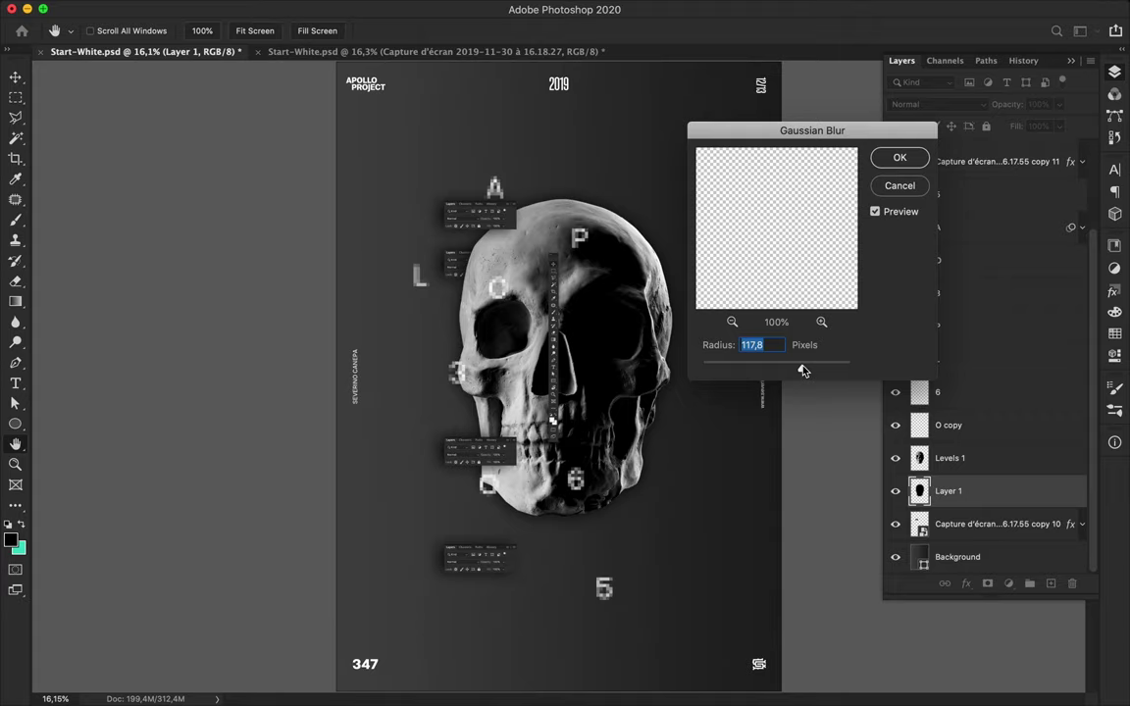
pyautogui.click(910, 157)
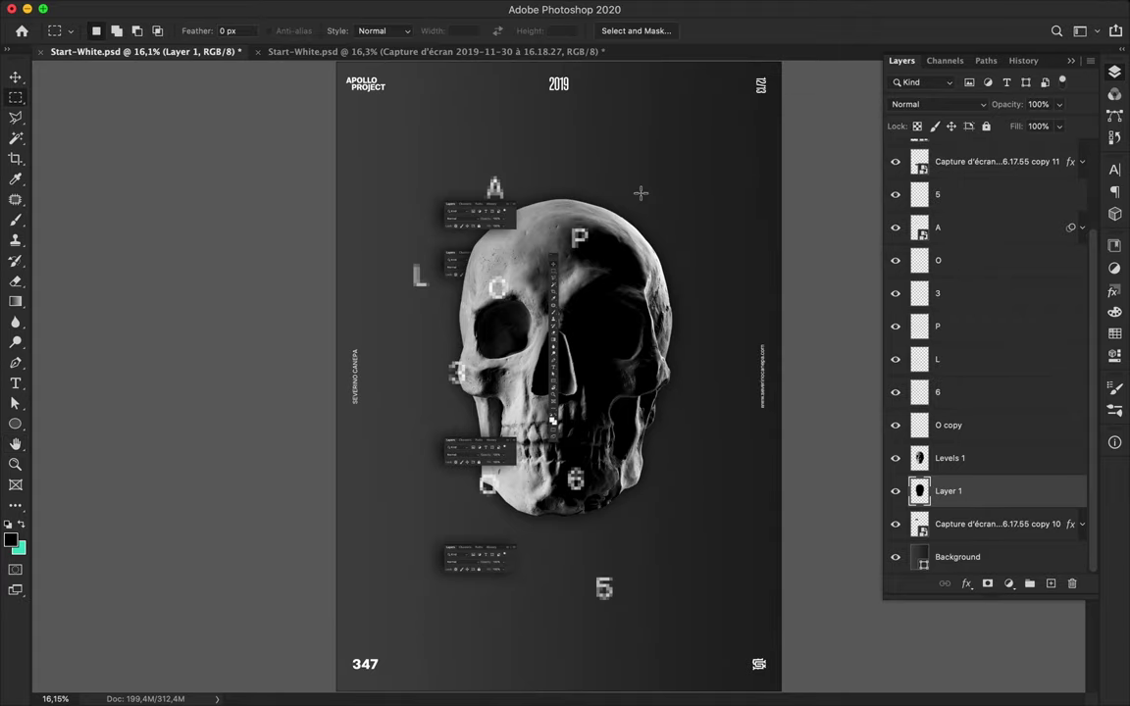
# - Duplicate a screenshot panel just below the other and reorder copies 10 and 12
pyautogui.click(956, 526)
pyautogui.press('v')
pyautogui.moveTo(469, 554); pyautogui.dragTo(469, 485)
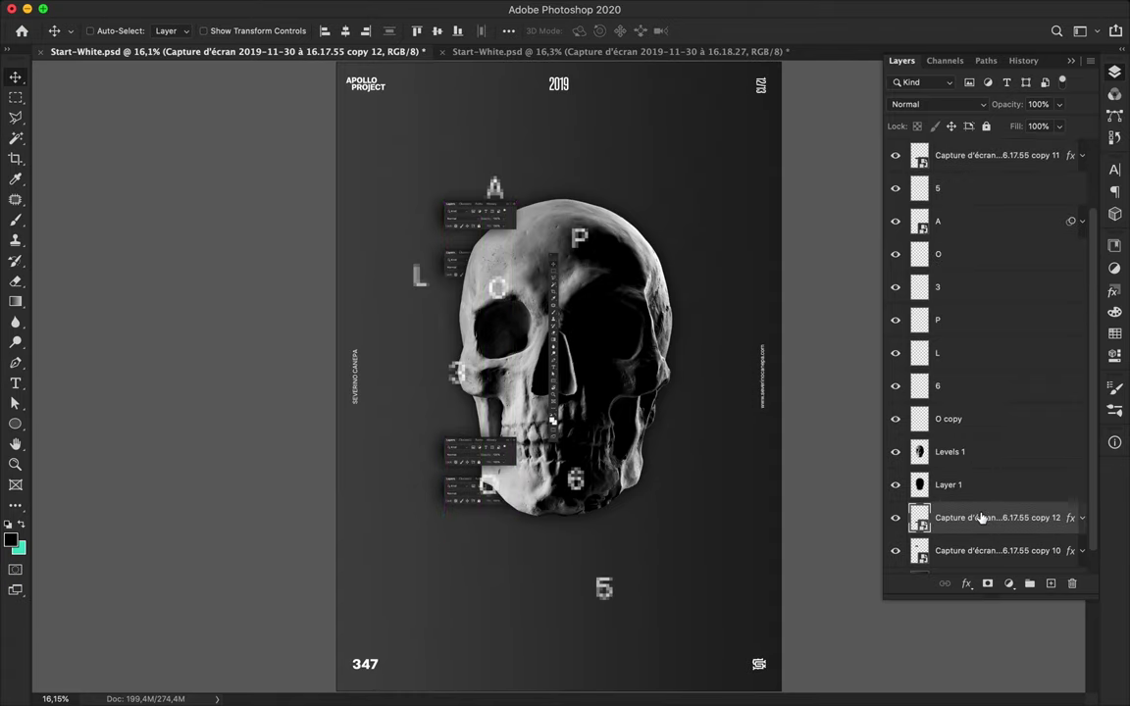
pyautogui.moveTo(966, 157); pyautogui.dragTo(980, 534)
pyautogui.moveTo(451, 436); pyautogui.dragTo(459, 377)
# - Move the 3 onto the skull's right side and duplicate the toolbar strip lower down
pyautogui.click(461, 378)
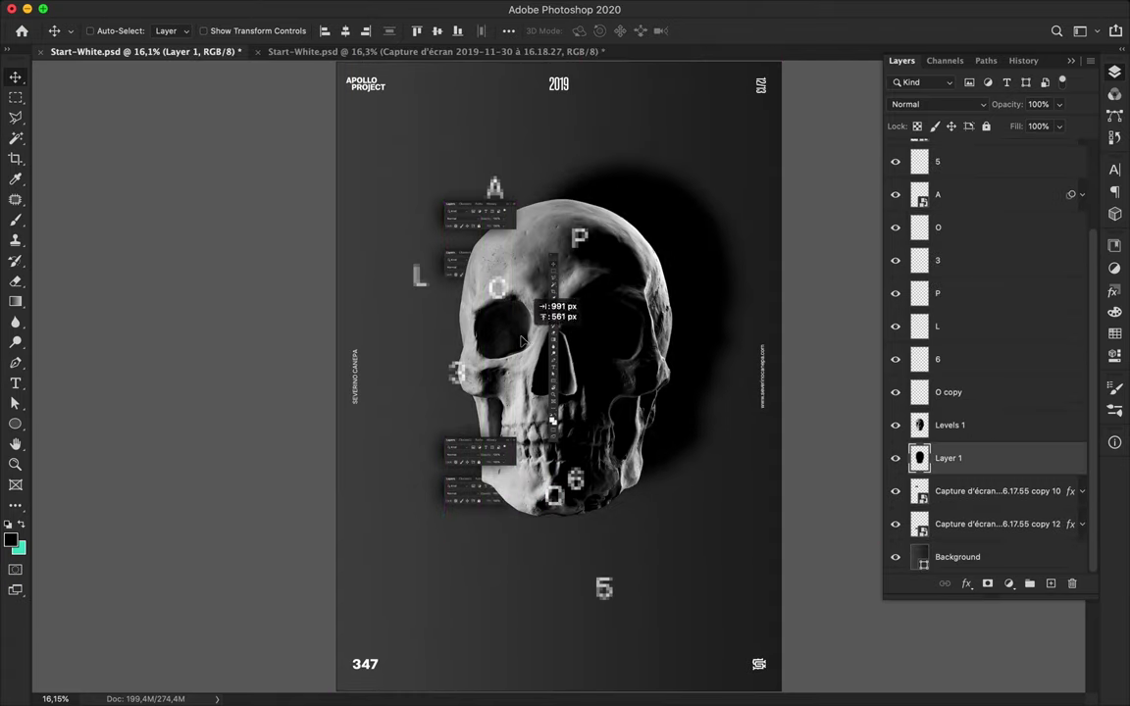
pyautogui.click(469, 380)
pyautogui.moveTo(468, 380)
pyautogui.mouseDown()
pyautogui.moveTo(595, 339)
pyautogui.moveTo(505, 473)
pyautogui.moveTo(494, 459)
pyautogui.moveTo(512, 497)
pyautogui.mouseUp()
pyautogui.moveTo(990, 154); pyautogui.dragTo(966, 567)
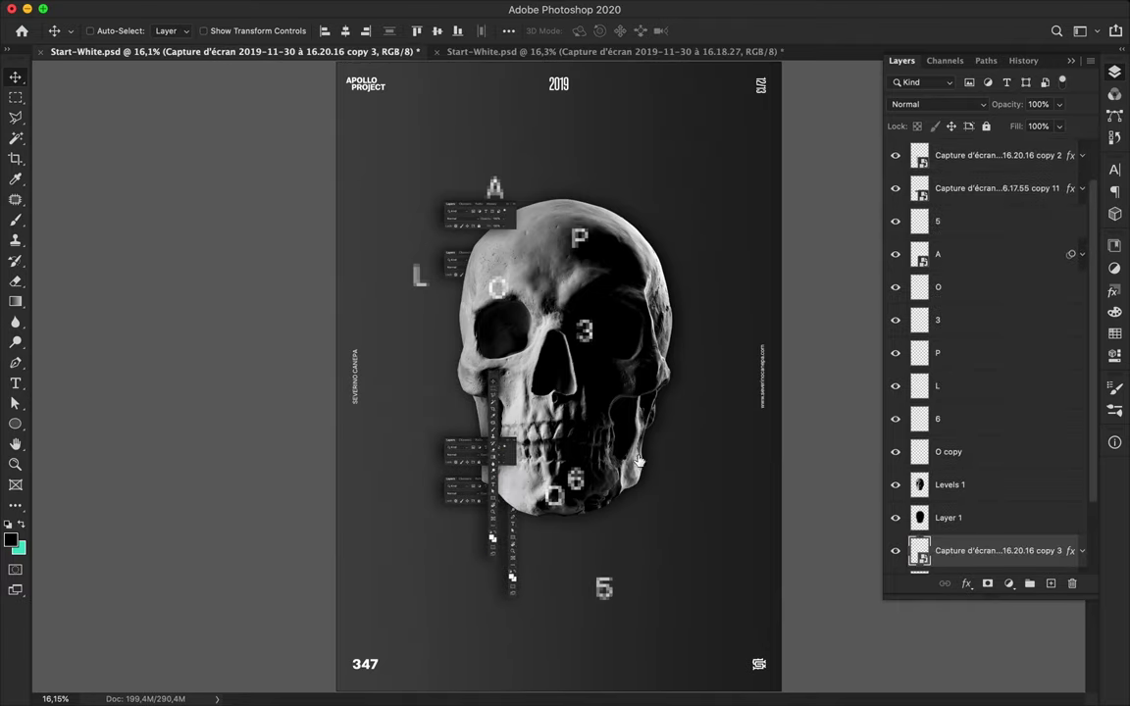
pyautogui.click(949, 485)
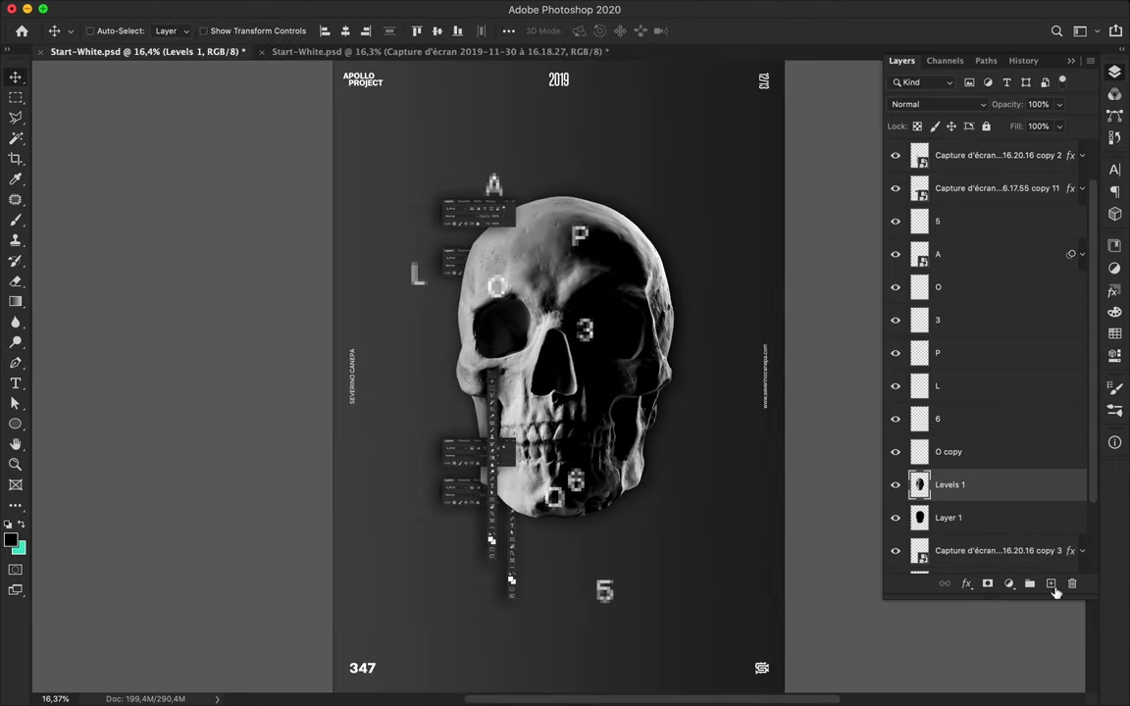
# - Paint a teal skull-shaped fill on a new layer above Levels 1
pyautogui.click(1052, 583)
pyautogui.press('b')
pyautogui.press('x')
pyautogui.moveTo(478, 539); pyautogui.dragTo(603, 123)
pyautogui.hotkey('ctrl', 'd')
# - Move the teal layer just above Background, shift it slightly left, and nudge the A right
pyautogui.press('v')
pyautogui.scroll(-3, 1034, 383)
pyautogui.moveTo(948, 359); pyautogui.dragTo(980, 441)
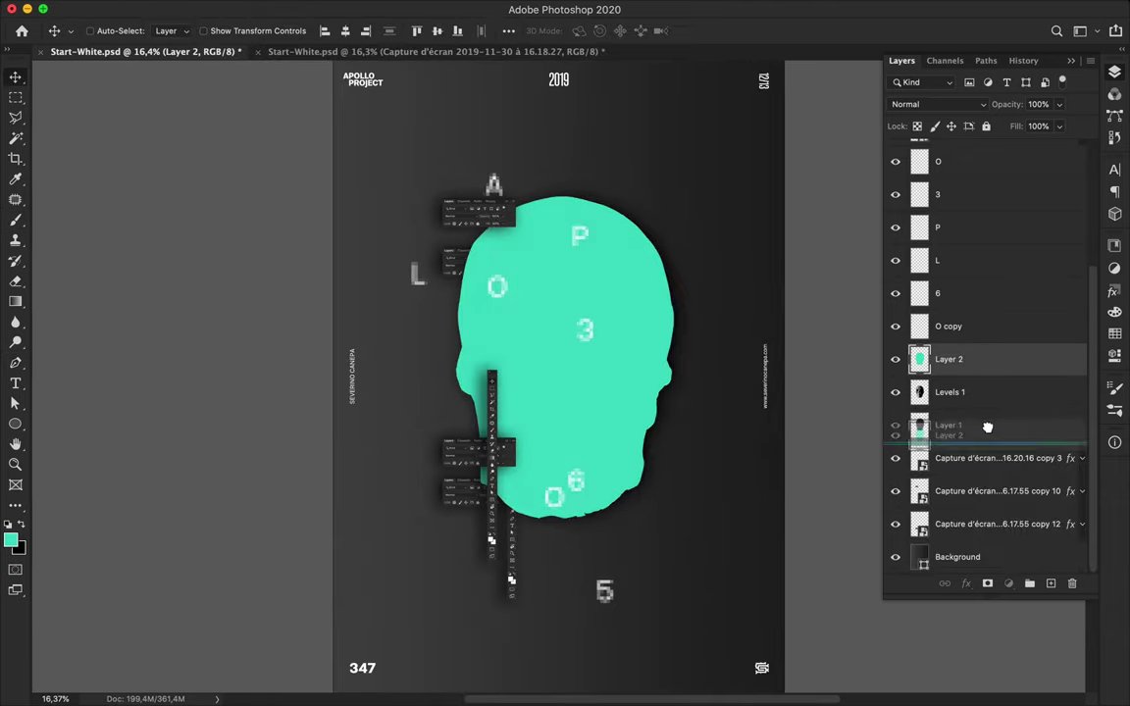
pyautogui.moveTo(624, 355); pyautogui.dragTo(614, 355)
pyautogui.moveTo(948, 424)
pyautogui.mouseDown()
pyautogui.moveTo(948, 538)
pyautogui.moveTo(964, 489)
pyautogui.mouseUp()
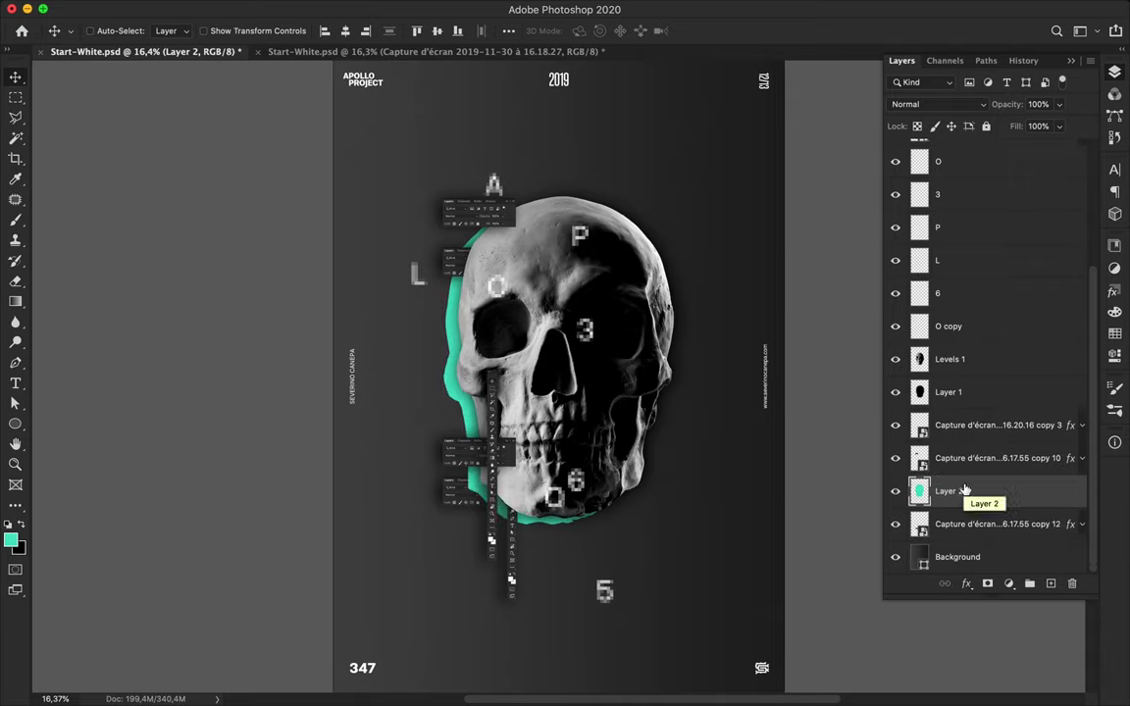
pyautogui.moveTo(494, 185); pyautogui.dragTo(522, 173)
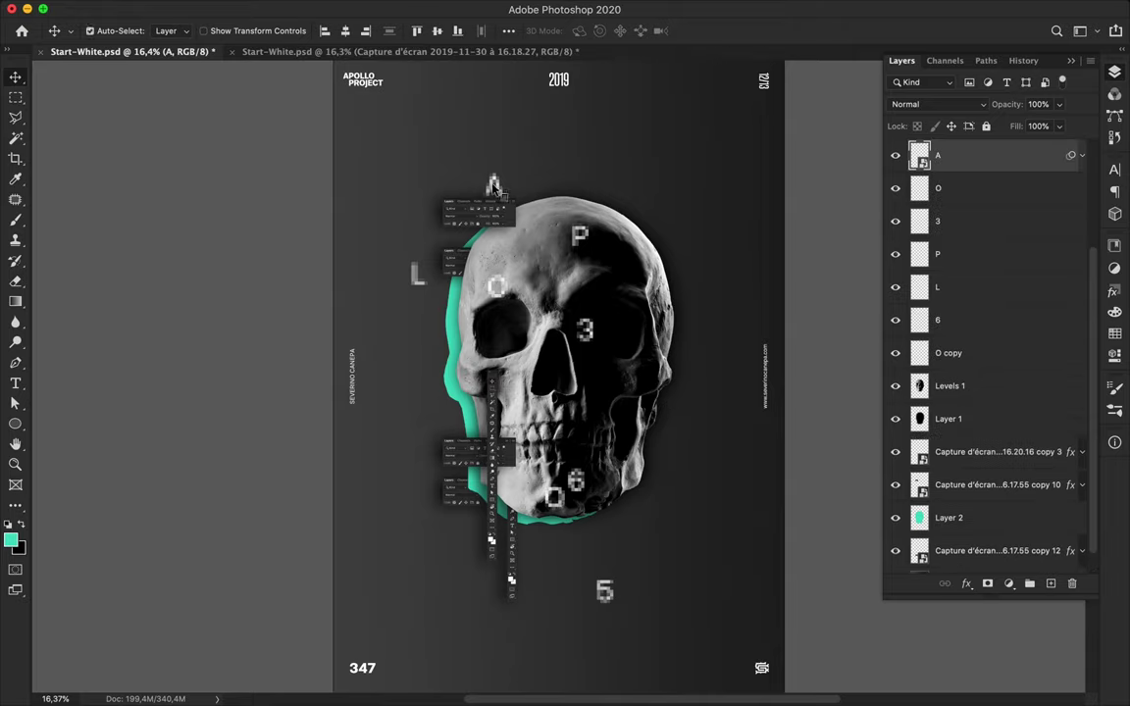
# - Duplicate the L onto the skull, move the 6 into the left eye socket, and raise the 5
pyautogui.moveTo(416, 275)
pyautogui.mouseDown()
pyautogui.moveTo(527, 312)
pyautogui.moveTo(600, 294)
pyautogui.mouseUp()
pyautogui.click(572, 508)
pyautogui.moveTo(578, 481); pyautogui.dragTo(493, 341)
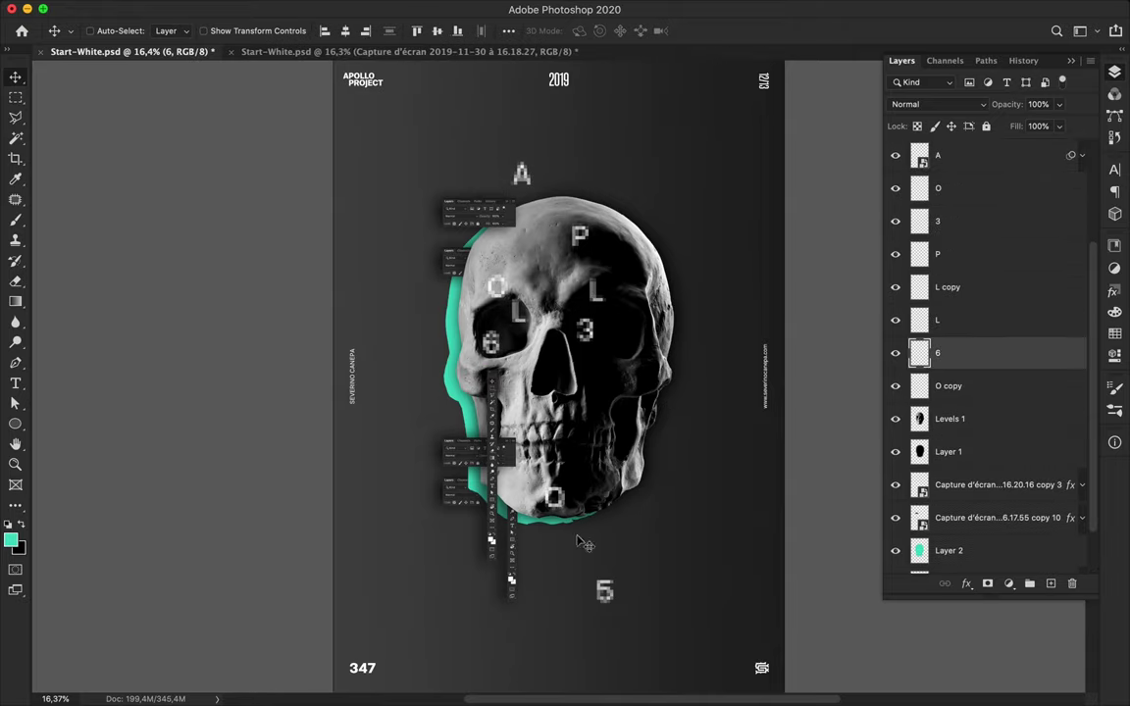
pyautogui.click(608, 591)
pyautogui.moveTo(605, 591); pyautogui.dragTo(599, 540)
pyautogui.scroll(1, 640, 473)
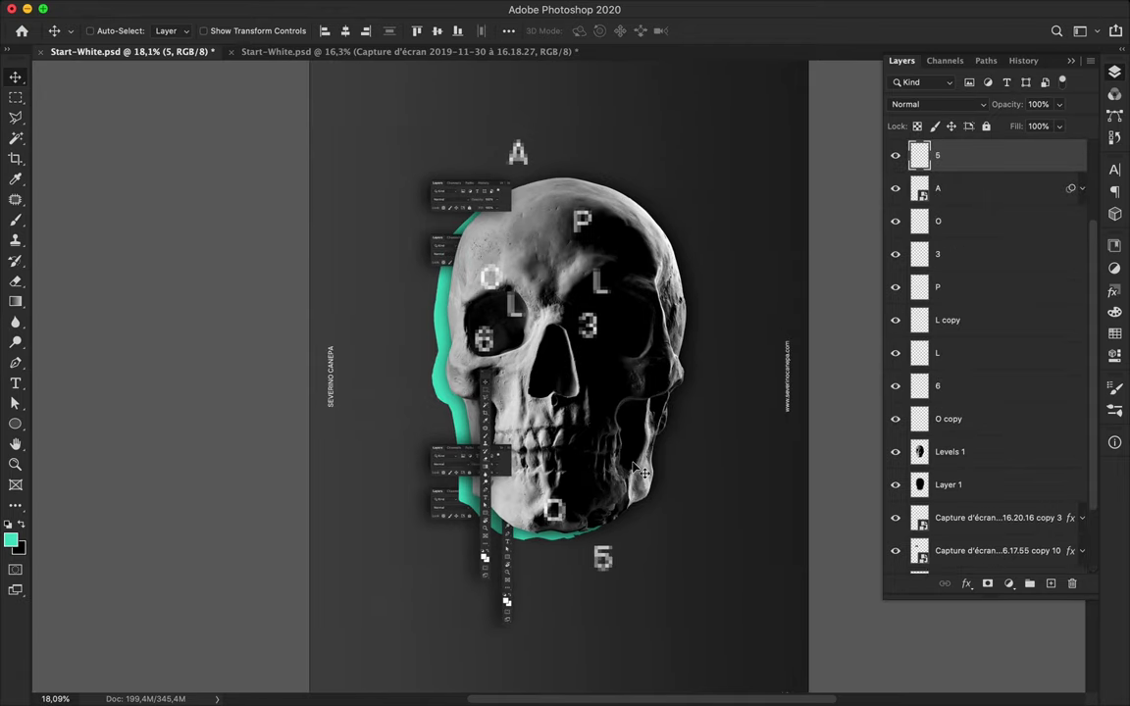
pyautogui.scroll(5, 640, 473)
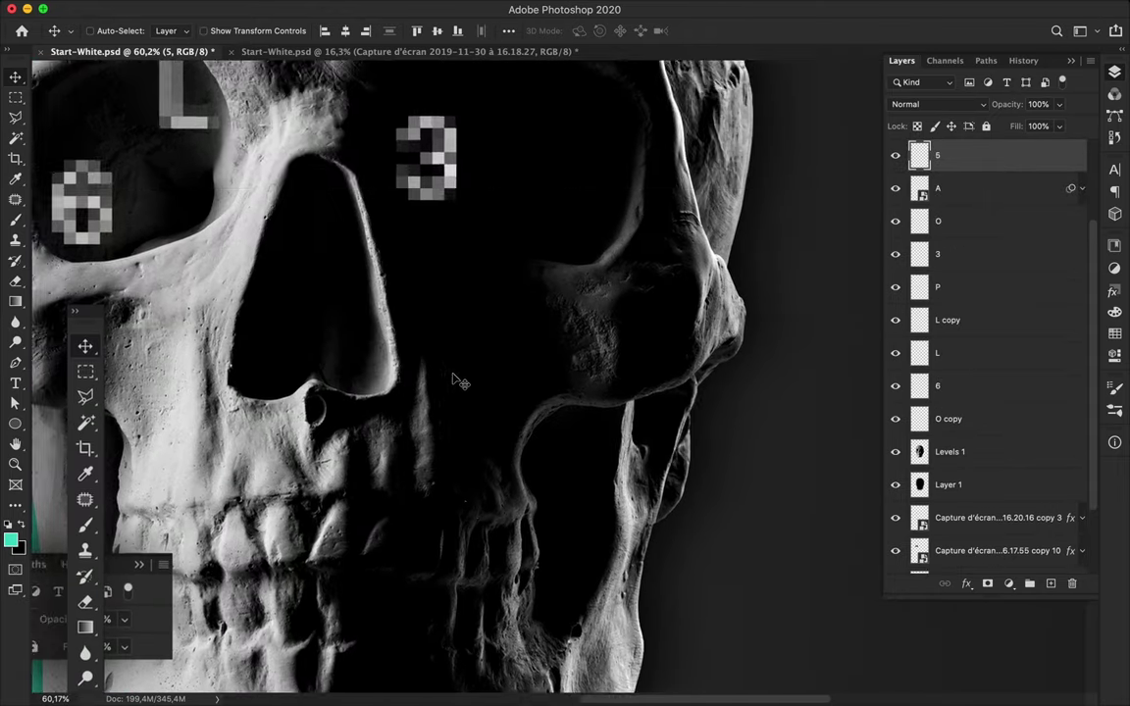
# - Select the Levels 1 skull layer, switch to the Pen tool, and frame the skull's right side
pyautogui.keyDown('ctrl'); pyautogui.click(473, 435); pyautogui.keyUp('ctrl')
pyautogui.press('p')
pyautogui.scroll(1, 508, 505)
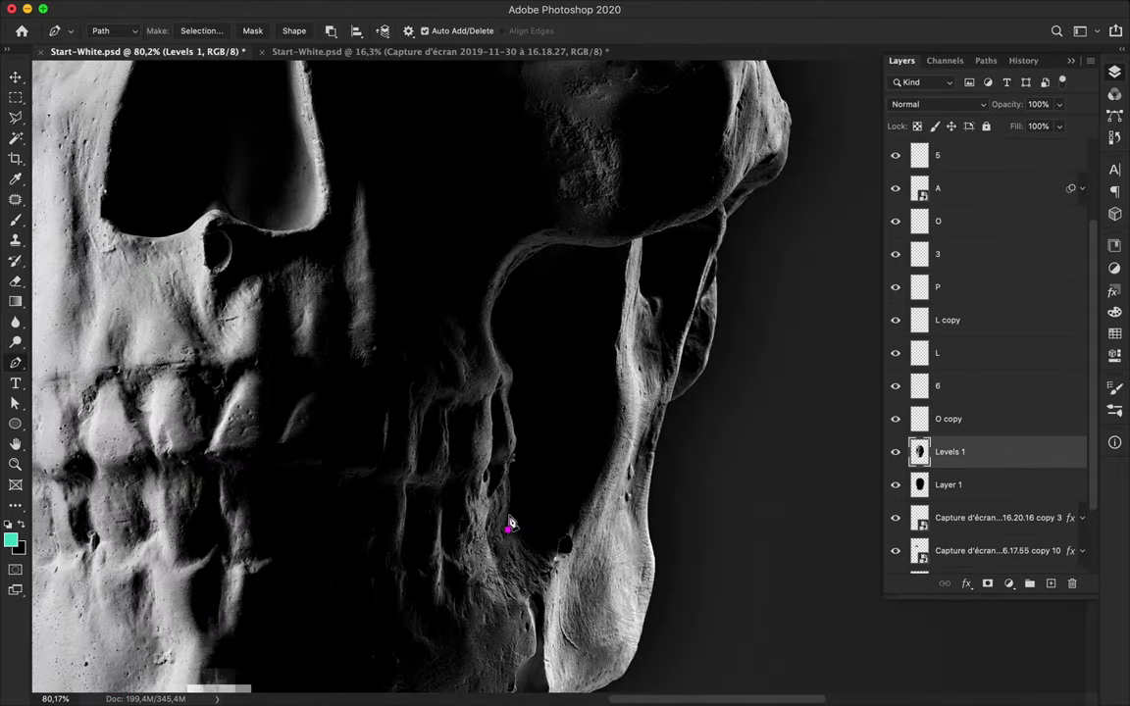
pyautogui.scroll(2, 510, 525)
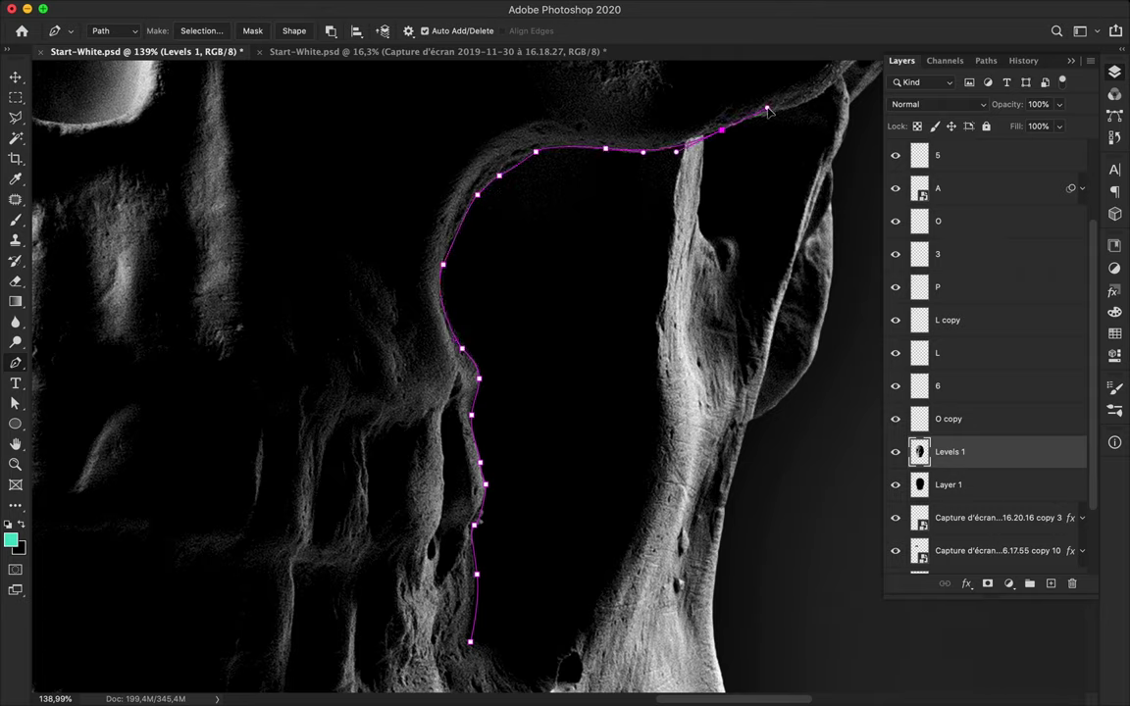
pyautogui.scroll(5, 785, 111)
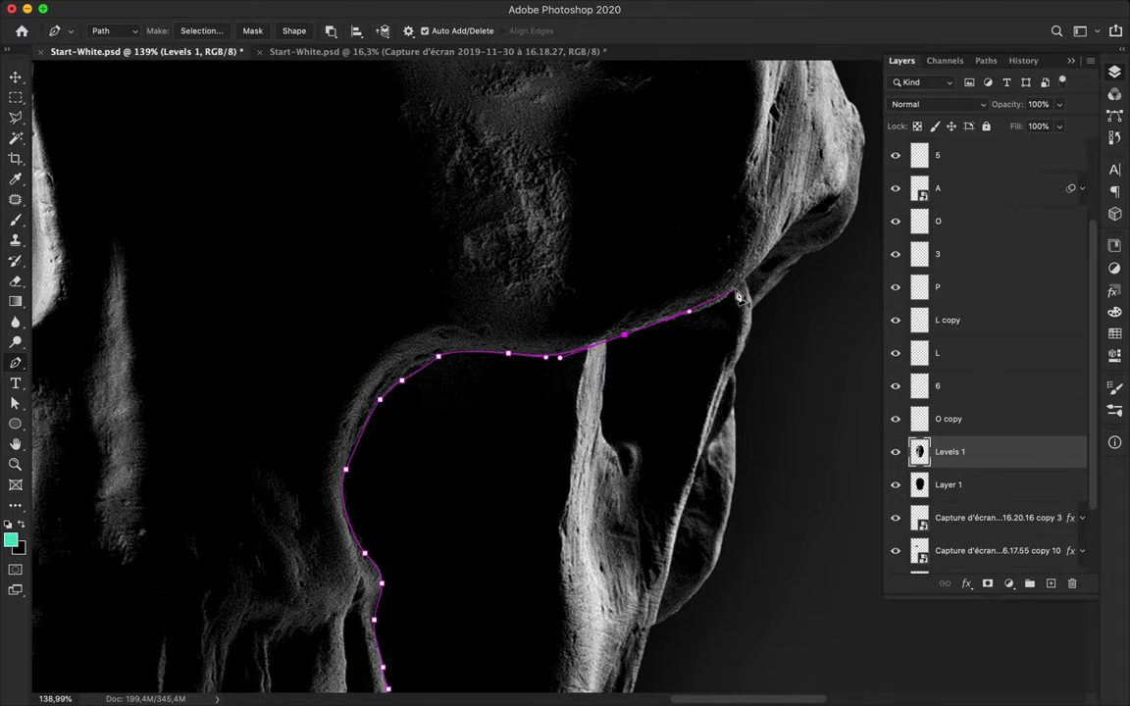
pyautogui.scroll(-2, 754, 274)
pyautogui.scroll(-1, 745, 265)
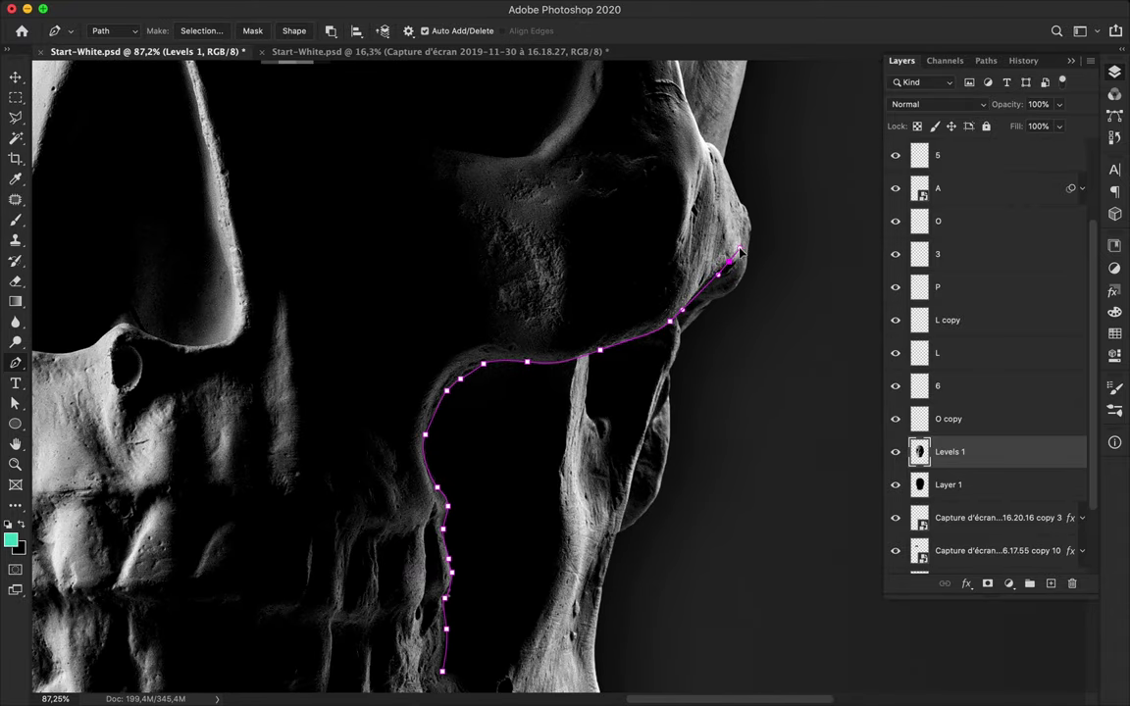
pyautogui.scroll(3, 728, 174)
pyautogui.scroll(5, 694, 294)
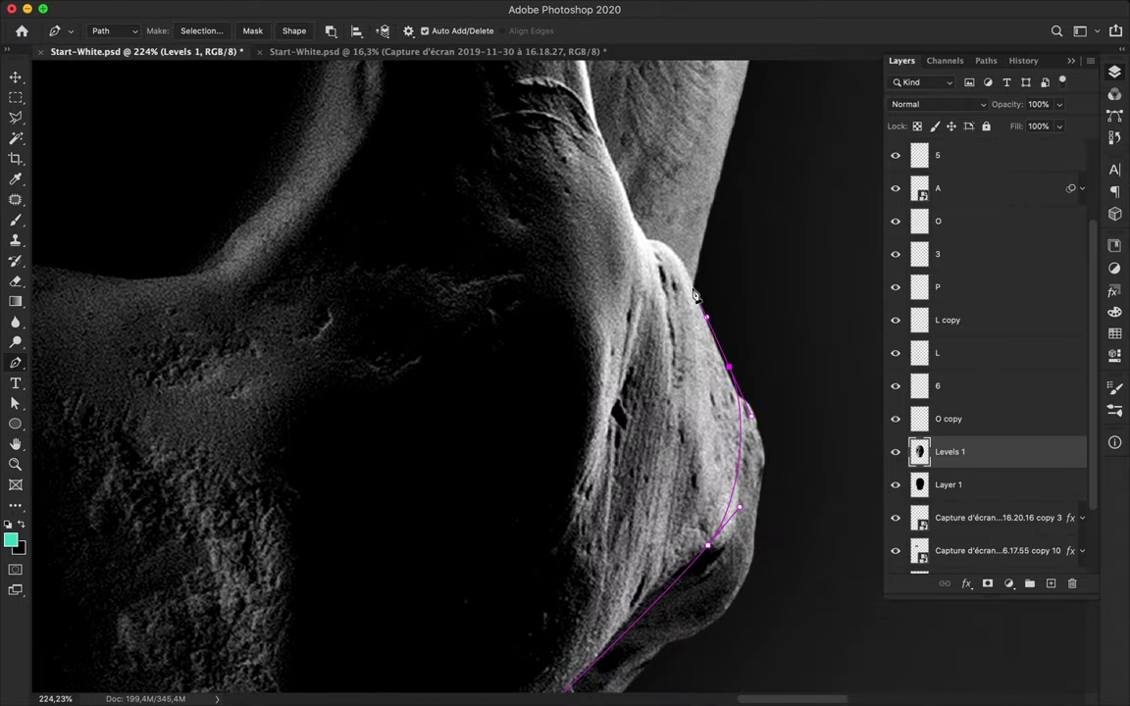
pyautogui.scroll(3, 648, 238)
pyautogui.scroll(1, 648, 244)
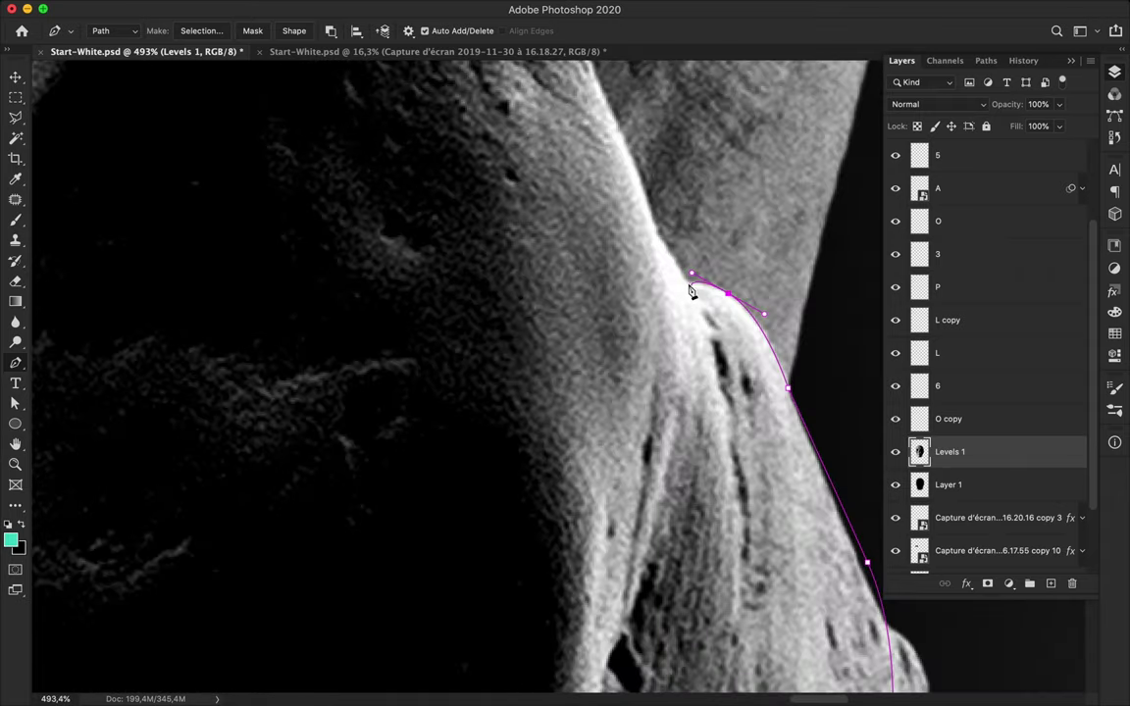
pyautogui.scroll(5, 656, 232)
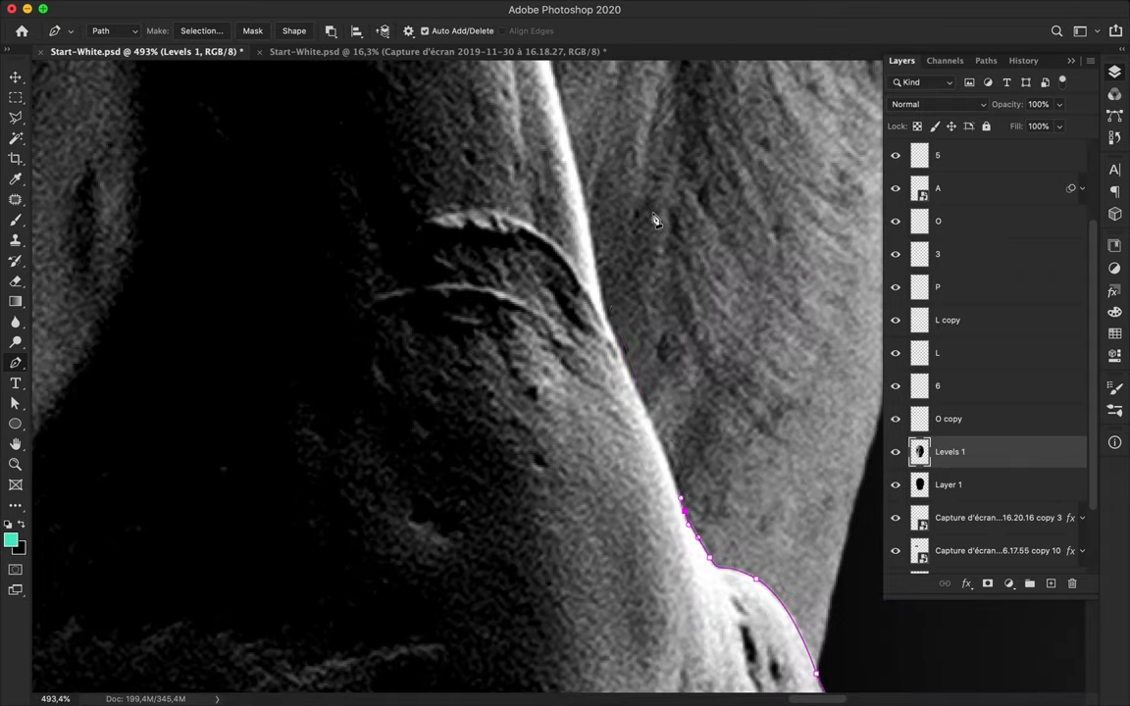
pyautogui.scroll(-2, 549, 227)
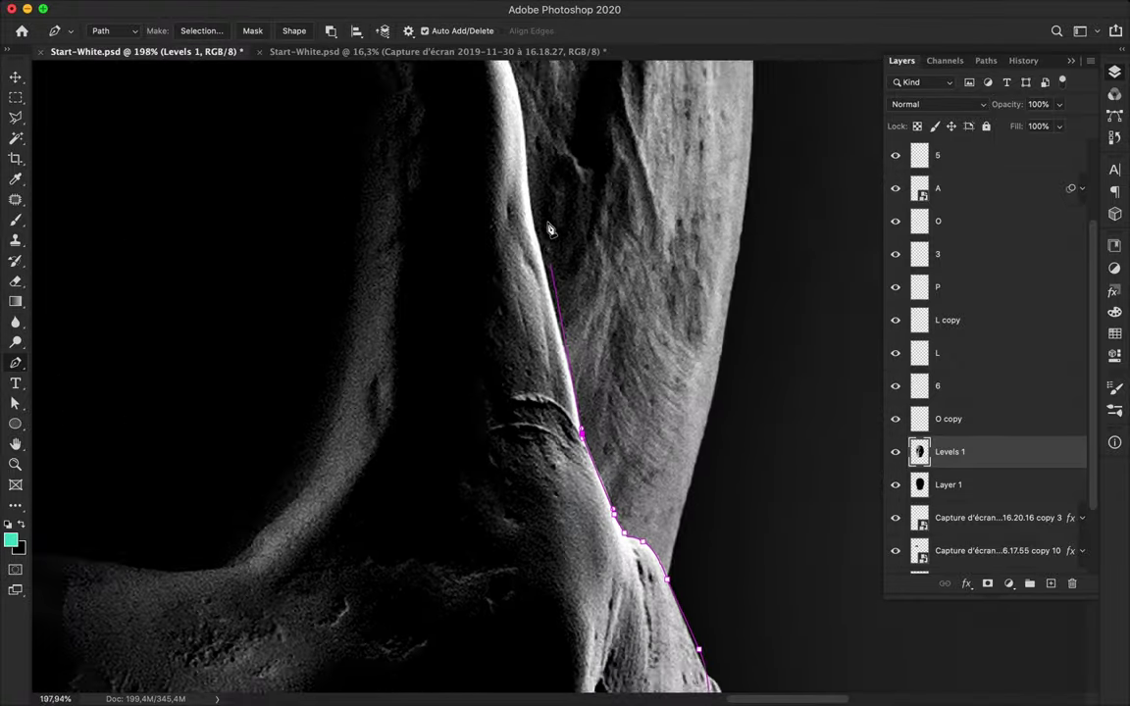
pyautogui.scroll(-2, 549, 227)
pyautogui.scroll(-2, 547, 316)
pyautogui.scroll(2, 549, 292)
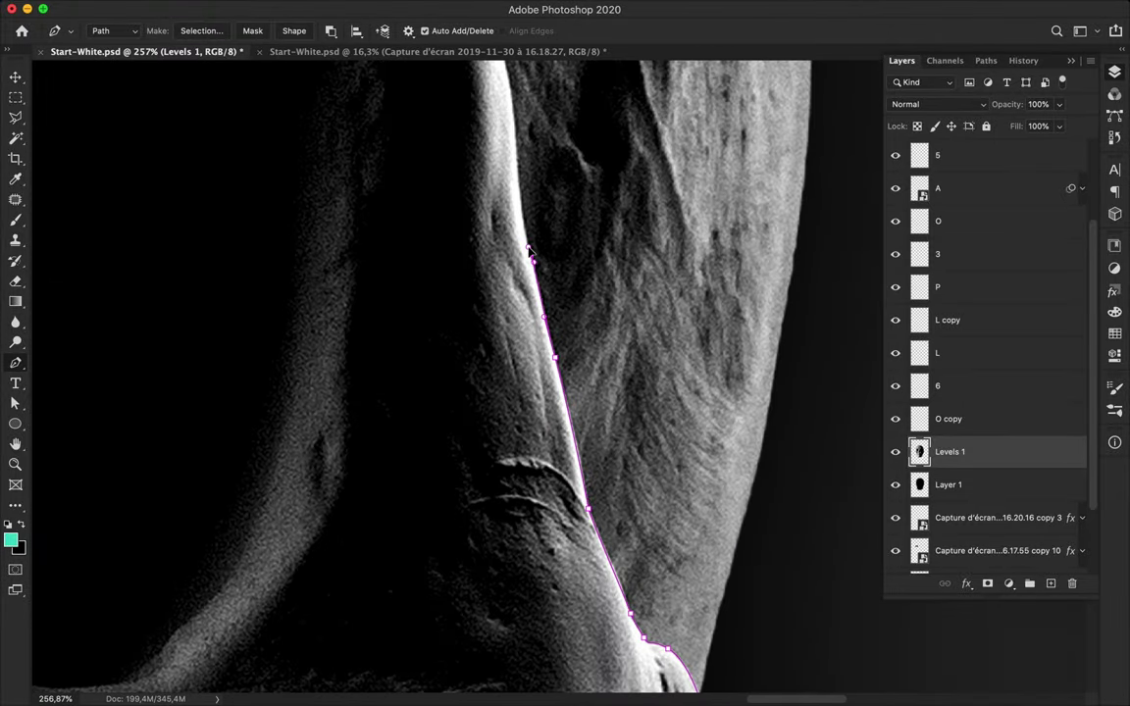
pyautogui.scroll(3, 510, 201)
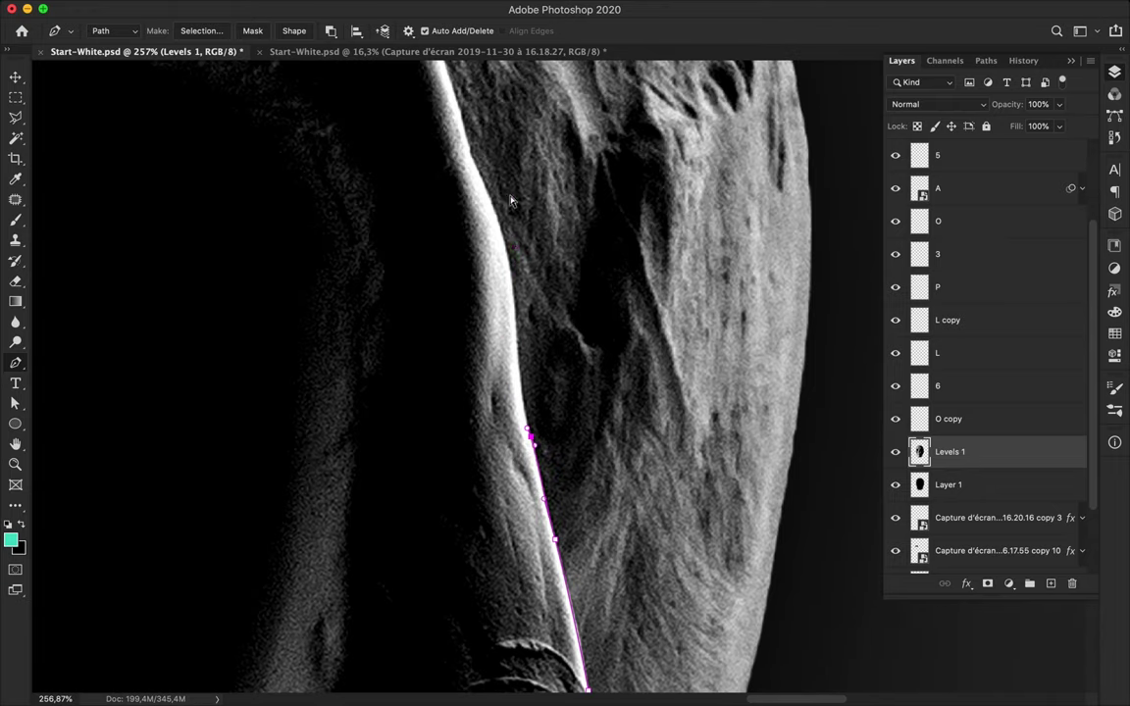
pyautogui.scroll(3, 477, 183)
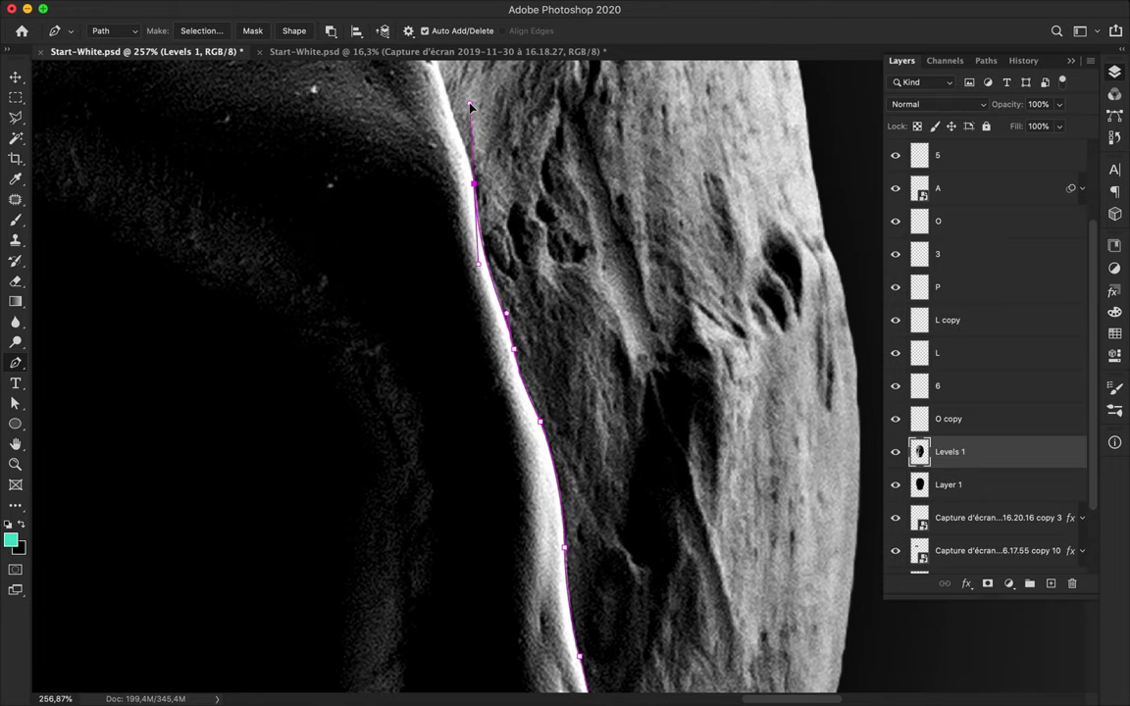
pyautogui.scroll(3, 468, 106)
pyautogui.scroll(-2, 456, 95)
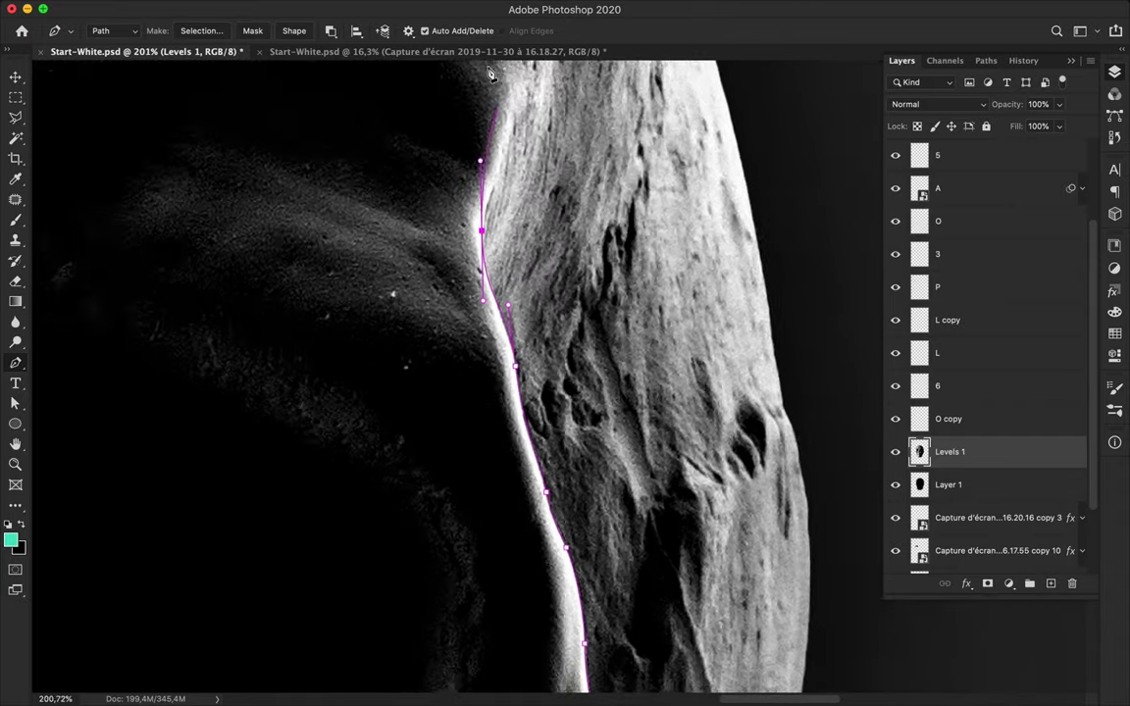
pyautogui.scroll(-3, 441, 127)
pyautogui.scroll(-3, 422, 196)
pyautogui.scroll(-2, 416, 213)
# - Trace a closed path over the right brow, cheekbone and jaw, and make it a selection
pyautogui.moveTo(361, 331); pyautogui.dragTo(263, 410)
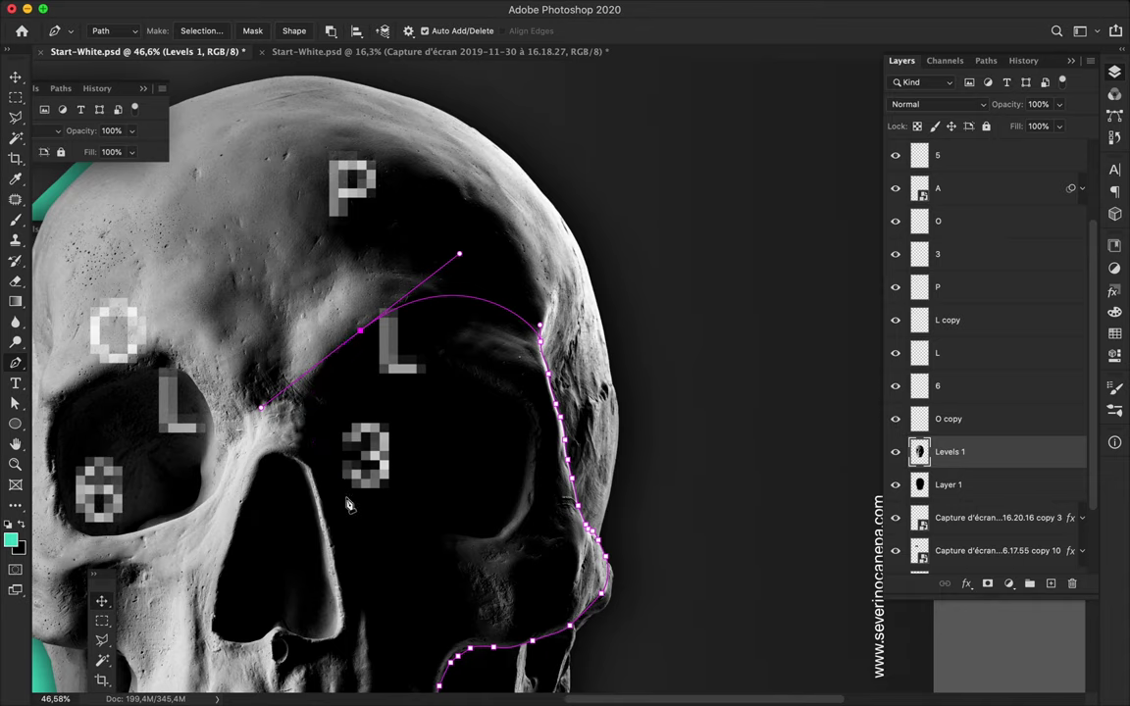
pyautogui.click(345, 500)
pyautogui.scroll(-5, 353, 481)
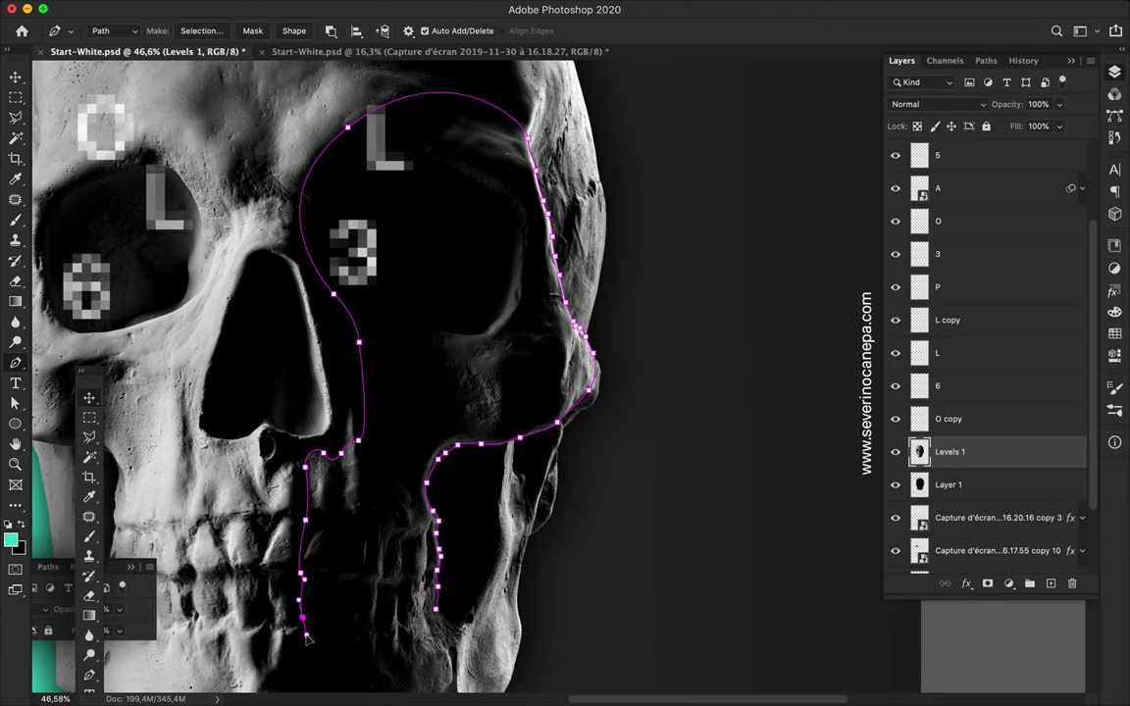
pyautogui.click(306, 639)
pyautogui.scroll(-5, 314, 627)
pyautogui.moveTo(438, 376); pyautogui.dragTo(447, 304)
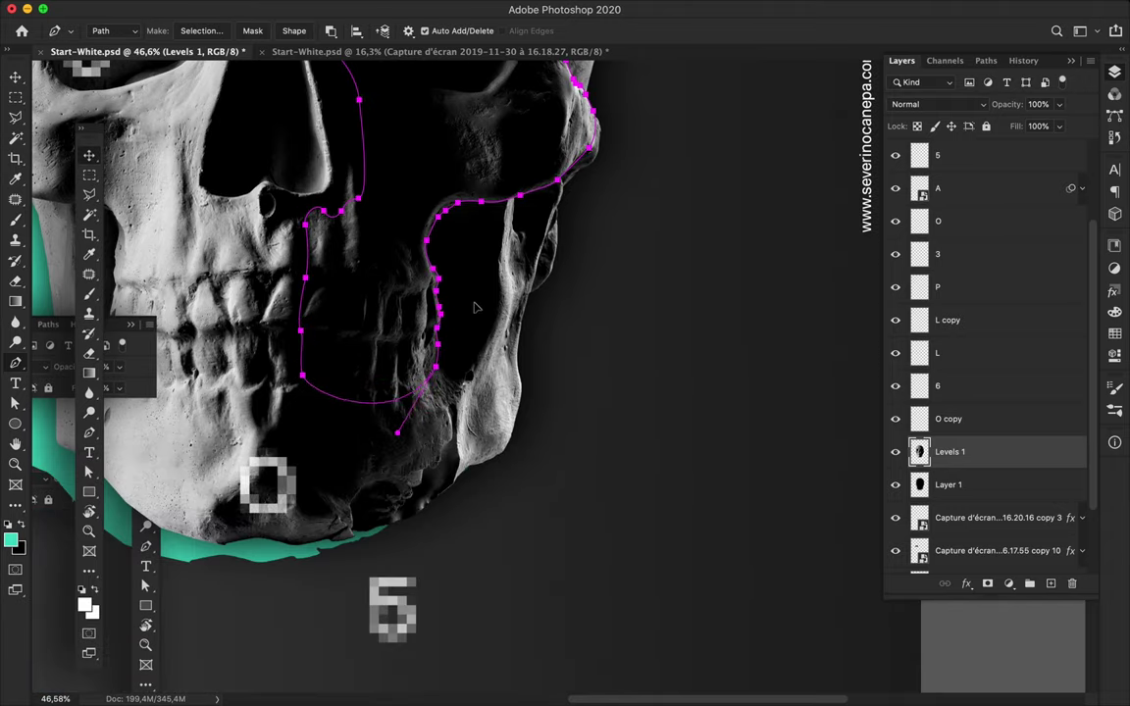
pyautogui.scroll(-3, 474, 321)
pyautogui.rightClick(589, 265)
pyautogui.click(628, 294)
pyautogui.click(605, 277)
# - Copy the selected skull slice to its own layer and shift it right
pyautogui.hotkey('ctrl', 'j')
pyautogui.hotkey('ctrl', 'z')
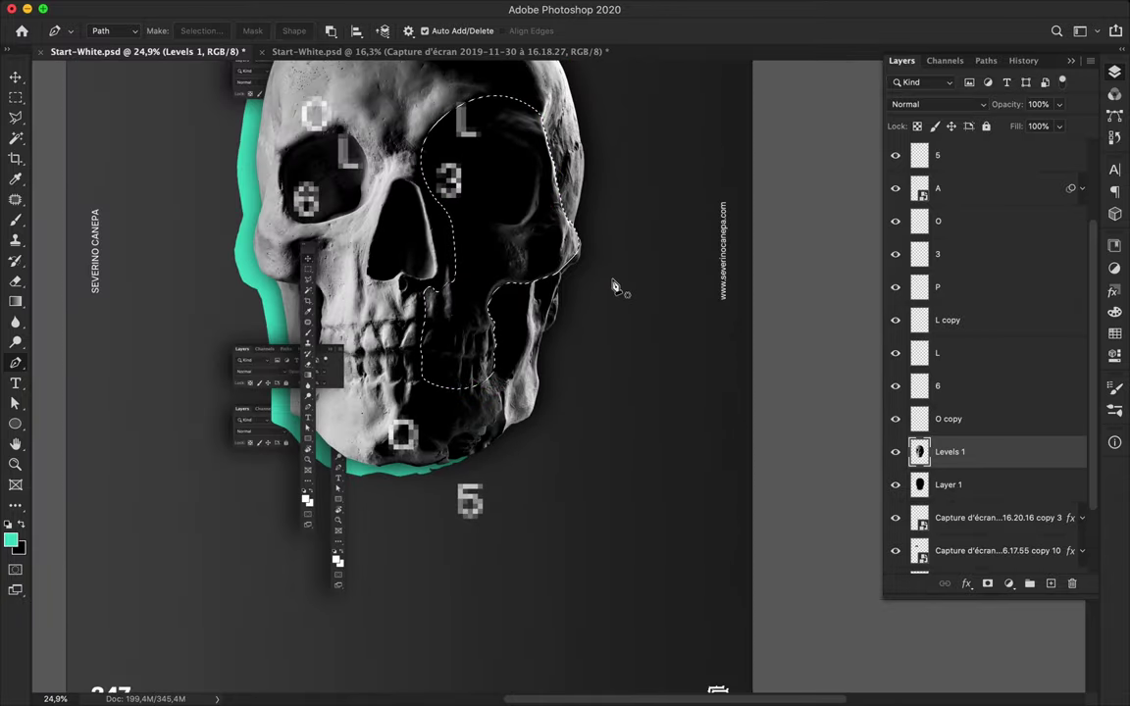
pyautogui.hotkey('ctrl', 'j')
pyautogui.press('v')
pyautogui.moveTo(500, 258)
pyautogui.mouseDown()
pyautogui.moveTo(627, 265)
pyautogui.moveTo(619, 235)
pyautogui.moveTo(601, 257)
pyautogui.mouseUp()
# - Paint teal over the skull slice's shape on a new layer beneath it
pyautogui.scroll(-2, 602, 250)
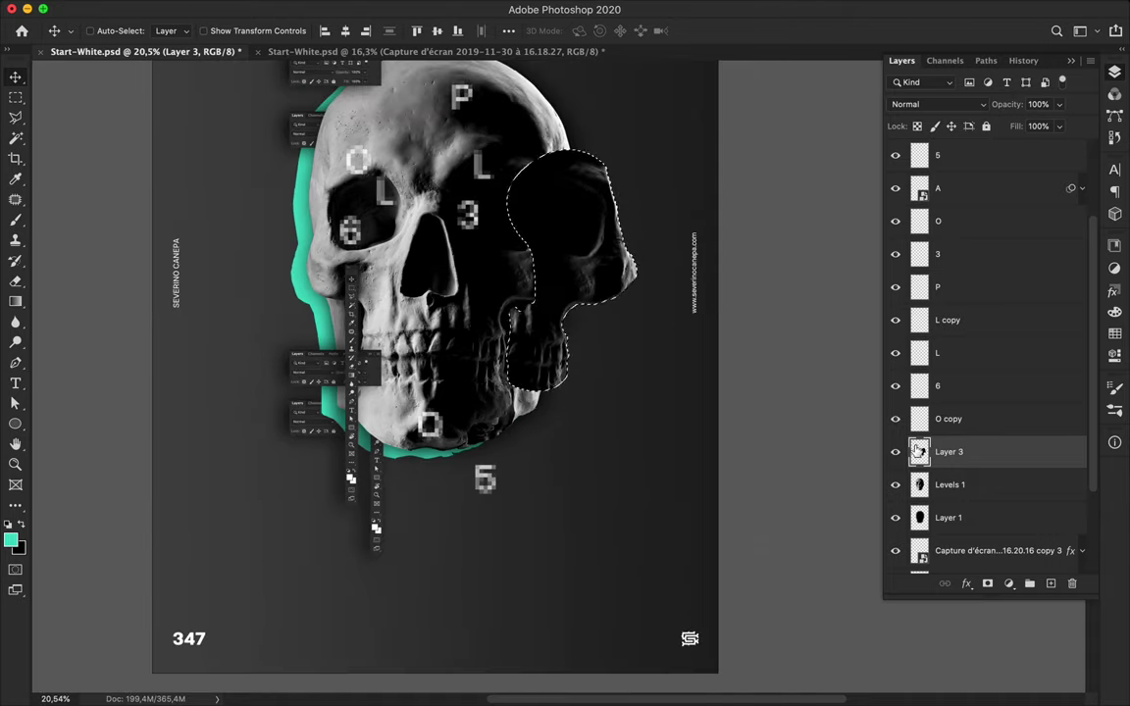
pyautogui.keyDown('ctrl'); pyautogui.click(1051, 583); pyautogui.keyUp('ctrl')
pyautogui.press('b')
pyautogui.moveTo(532, 317); pyautogui.dragTo(479, 289)
pyautogui.hotkey('ctrl', 'd')
pyautogui.press('v')
# - Gaussian-blur the teal paint into a soft glow and position it behind the dark slice
pyautogui.click(366, 9)
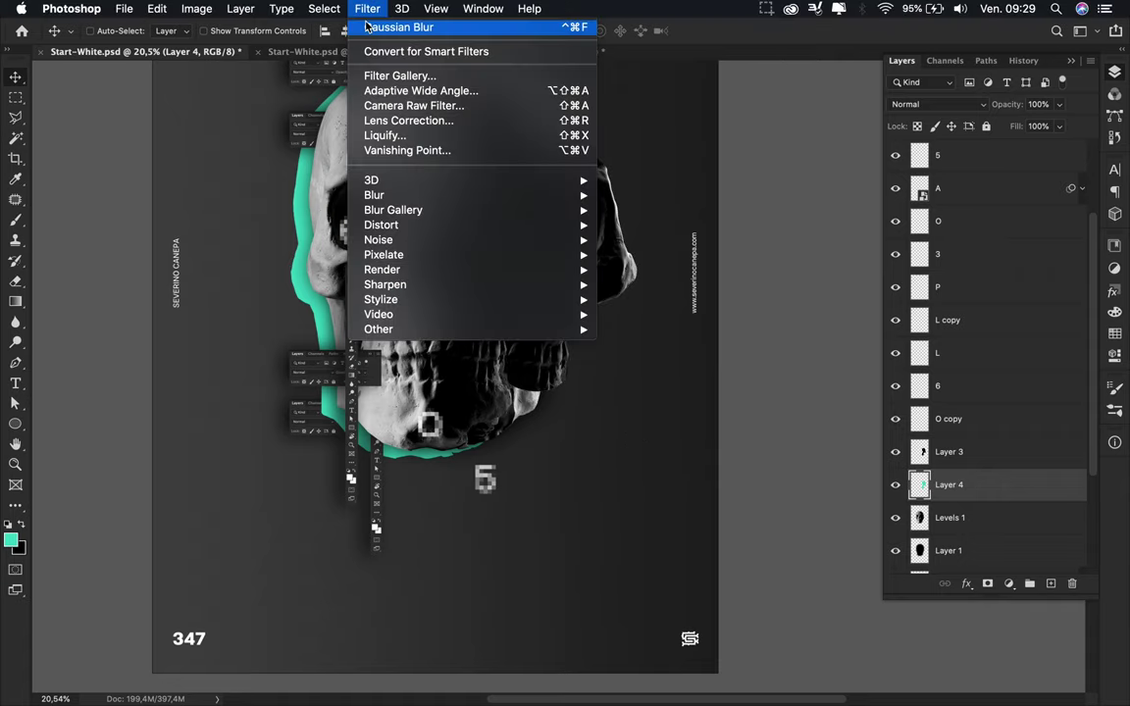
pyautogui.click(366, 26)
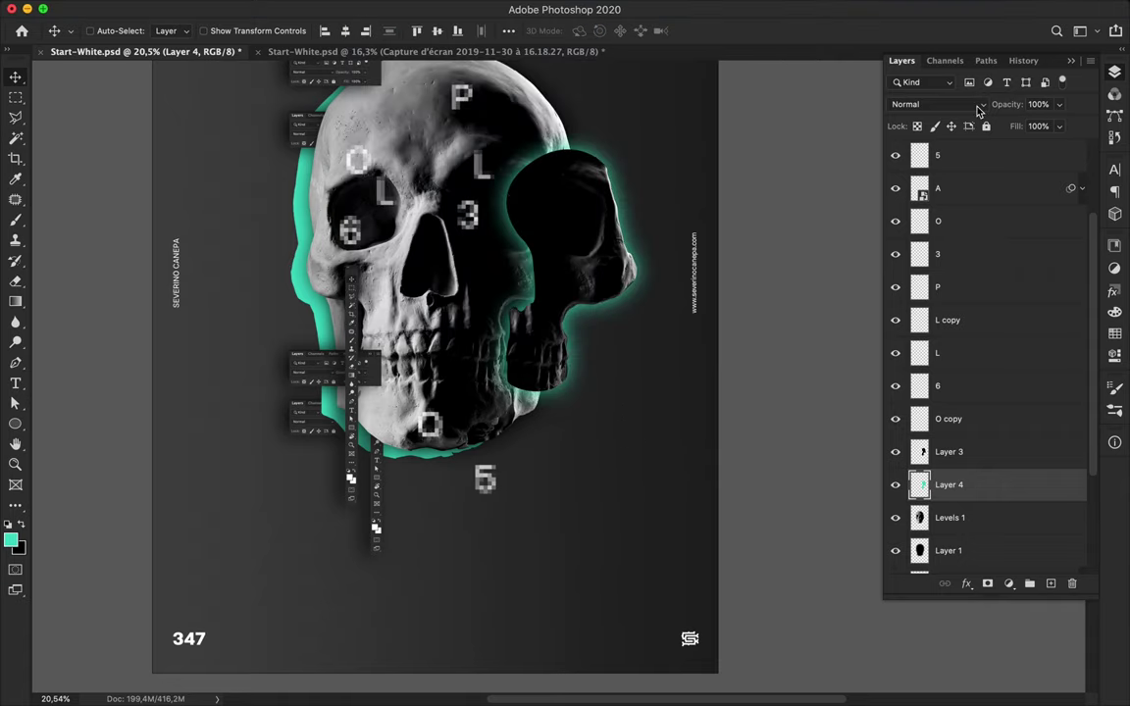
pyautogui.moveTo(552, 277); pyautogui.dragTo(559, 274)
pyautogui.scroll(5, 307, 389)
pyautogui.keyDown('ctrl'); pyautogui.click(308, 388); pyautogui.keyUp('ctrl')
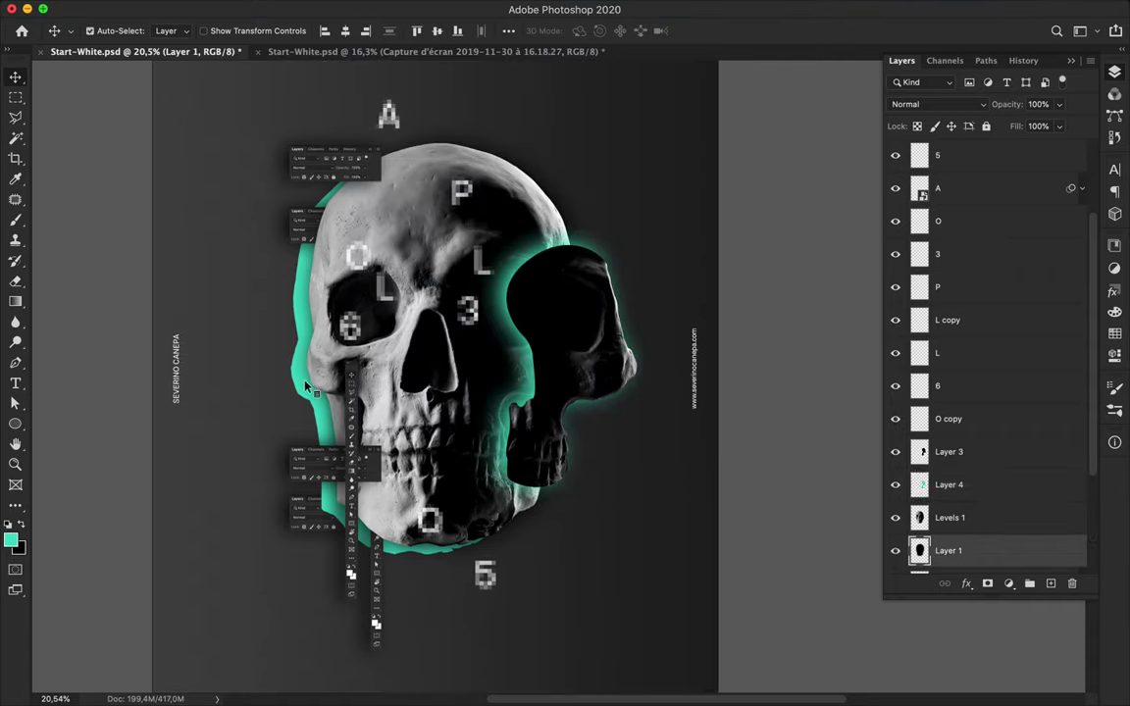
# - Nudge the teal outline behind the skull and move the 3 and 6 down beside the nose cavity
pyautogui.moveTo(302, 396); pyautogui.dragTo(308, 390)
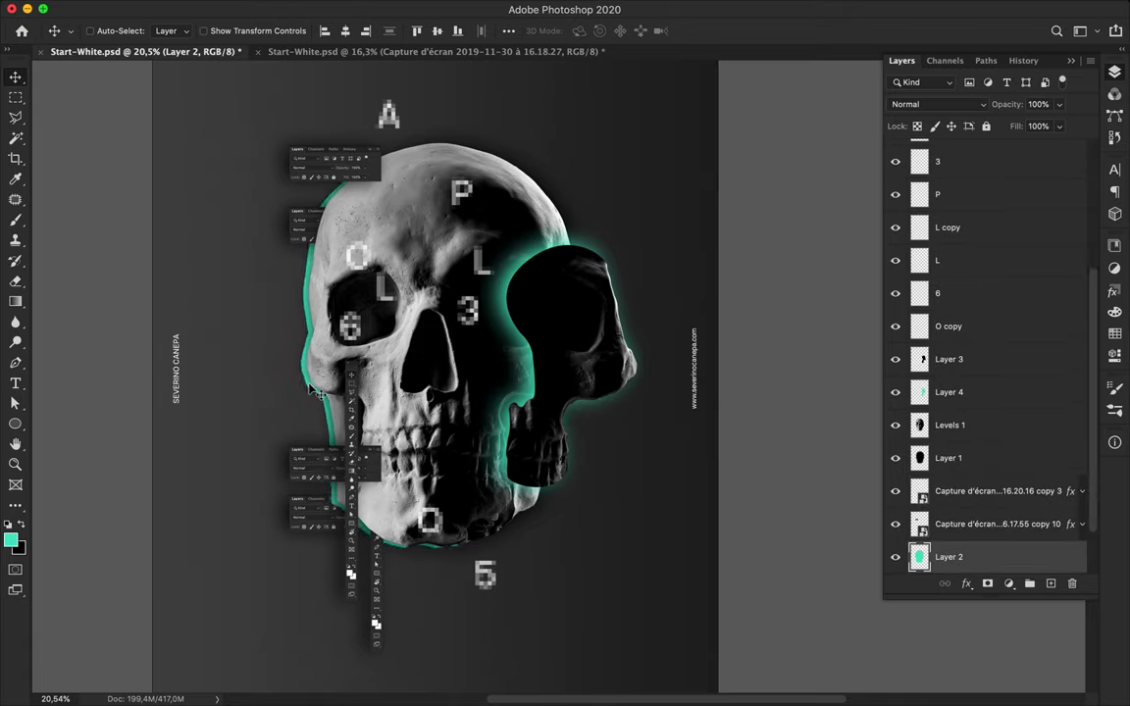
pyautogui.keyDown('ctrl'); pyautogui.click(479, 317); pyautogui.keyUp('ctrl')
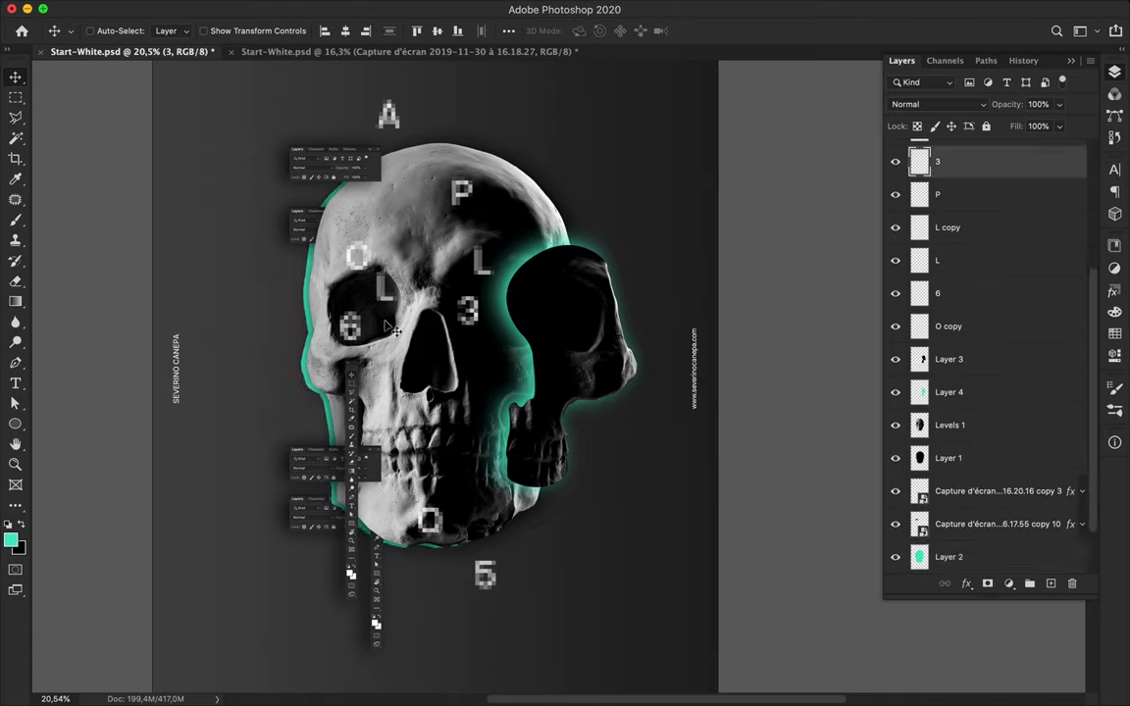
pyautogui.moveTo(367, 339); pyautogui.dragTo(479, 382)
pyautogui.moveTo(467, 312); pyautogui.dragTo(415, 379)
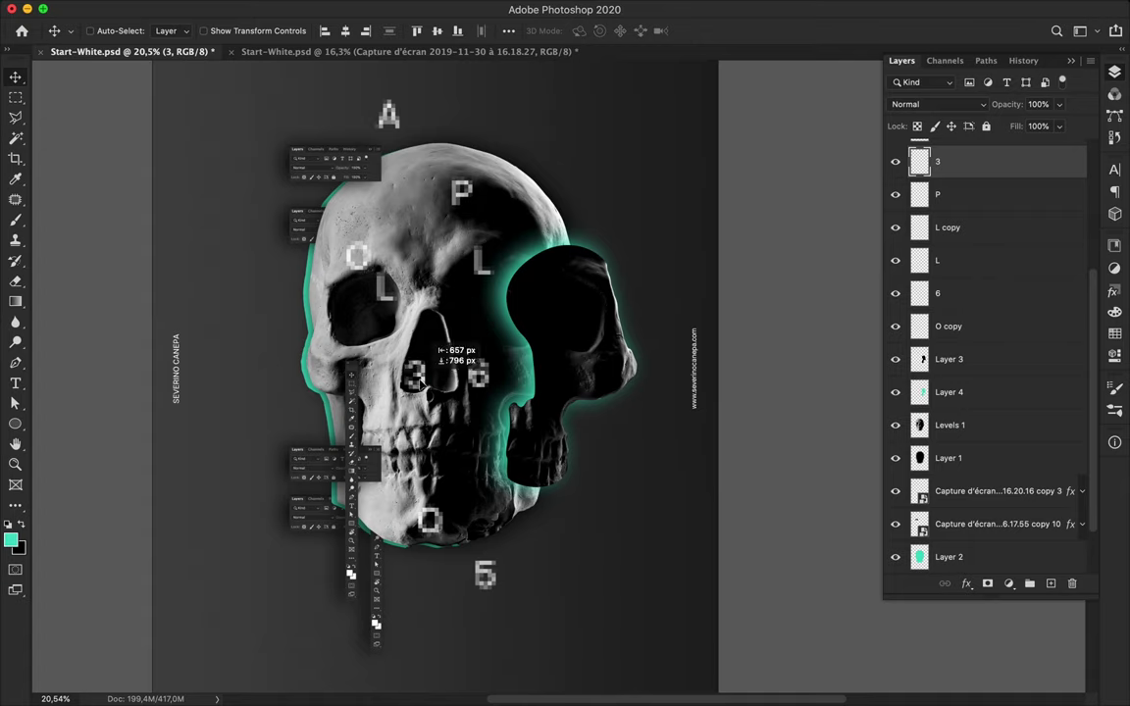
pyautogui.keyDown('ctrl'); pyautogui.click(479, 377); pyautogui.keyUp('ctrl')
pyautogui.moveTo(484, 388); pyautogui.dragTo(489, 427)
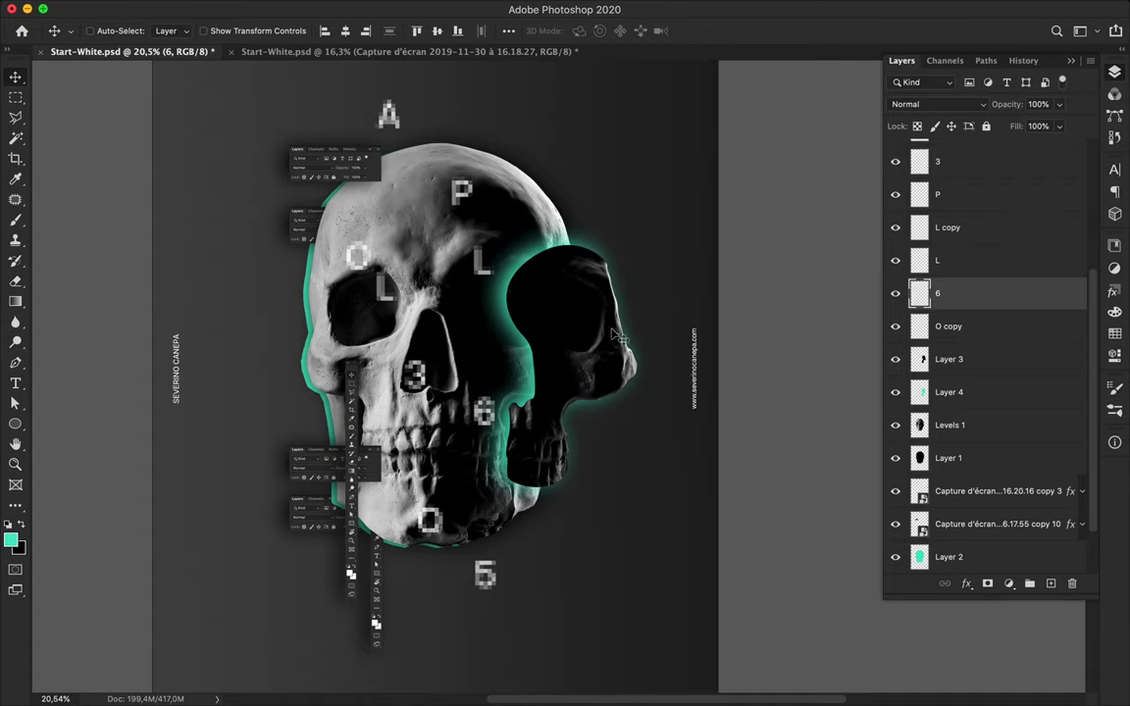
pyautogui.scroll(2, 602, 331)
pyautogui.scroll(3, 334, 377)
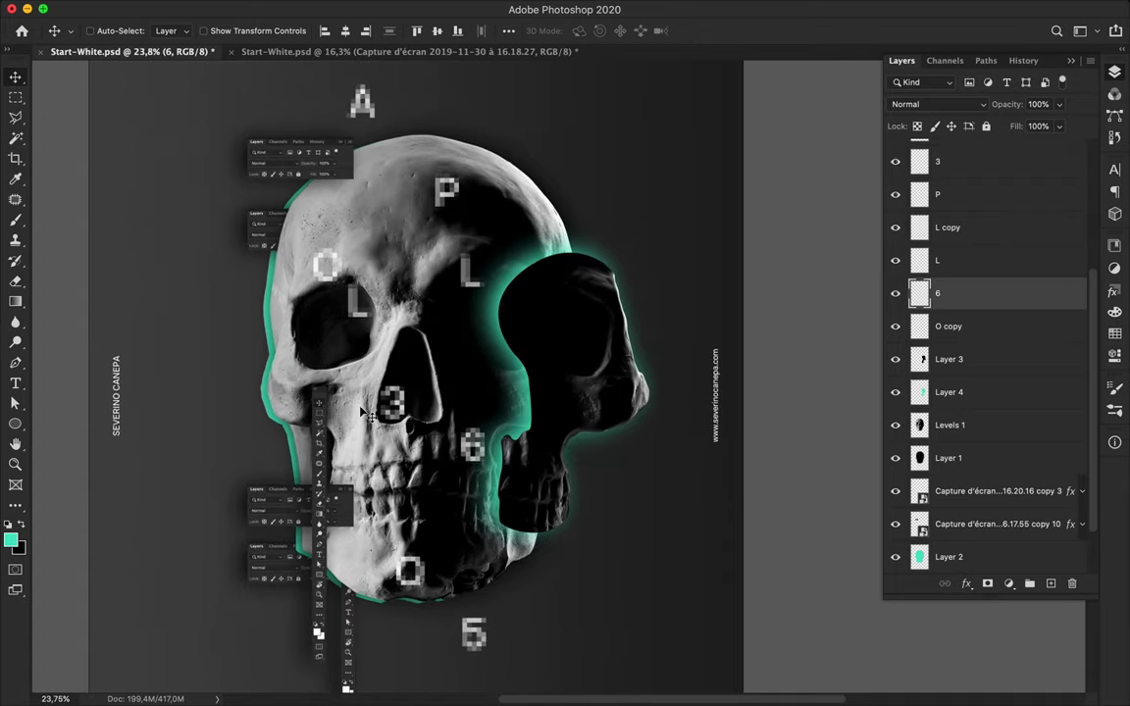
pyautogui.scroll(-2, 980, 392)
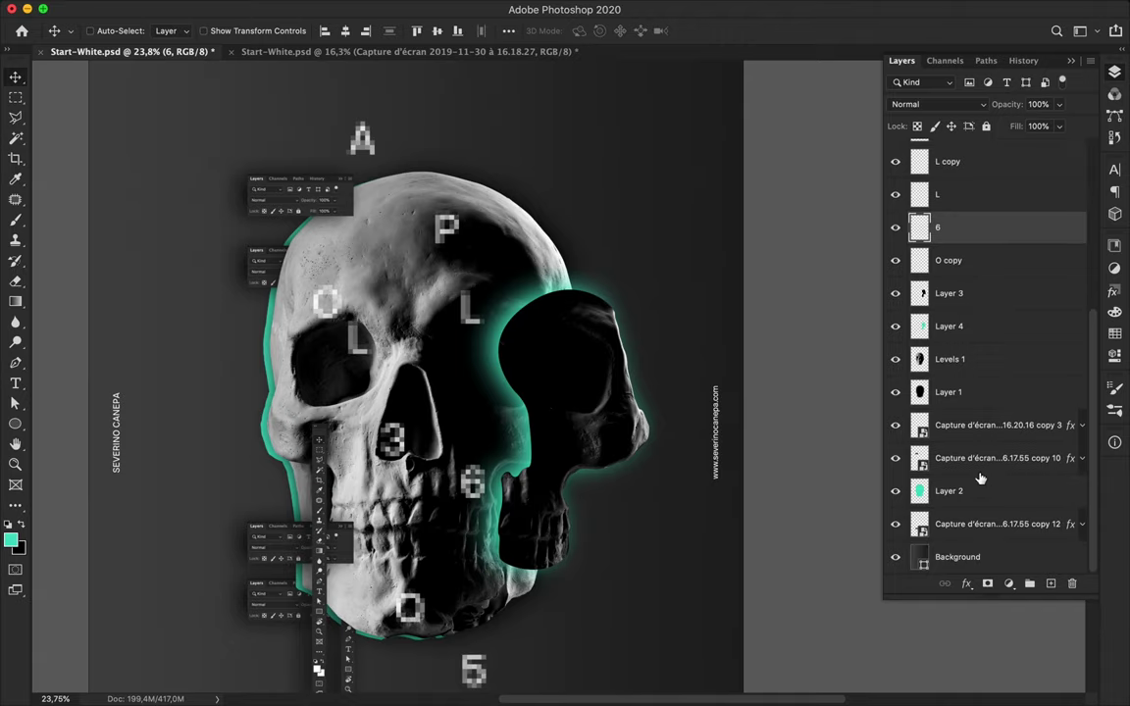
pyautogui.click(961, 490)
# - Spray teal specks left of the jaw with a T9 Dirty Sprays brush preset
pyautogui.press('b')
pyautogui.click(102, 32)
pyautogui.scroll(-10, 125, 242)
pyautogui.scroll(-10, 125, 241)
pyautogui.scroll(-5, 125, 241)
pyautogui.click(89, 299)
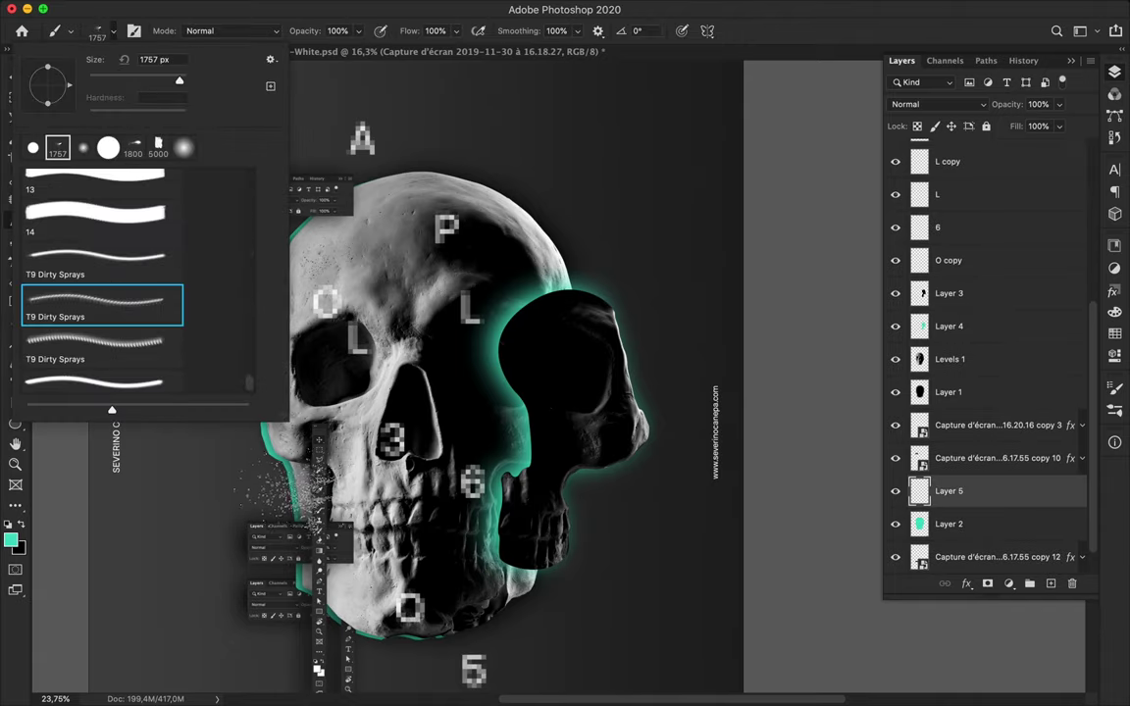
pyautogui.moveTo(294, 451); pyautogui.dragTo(226, 490)
pyautogui.press('v')
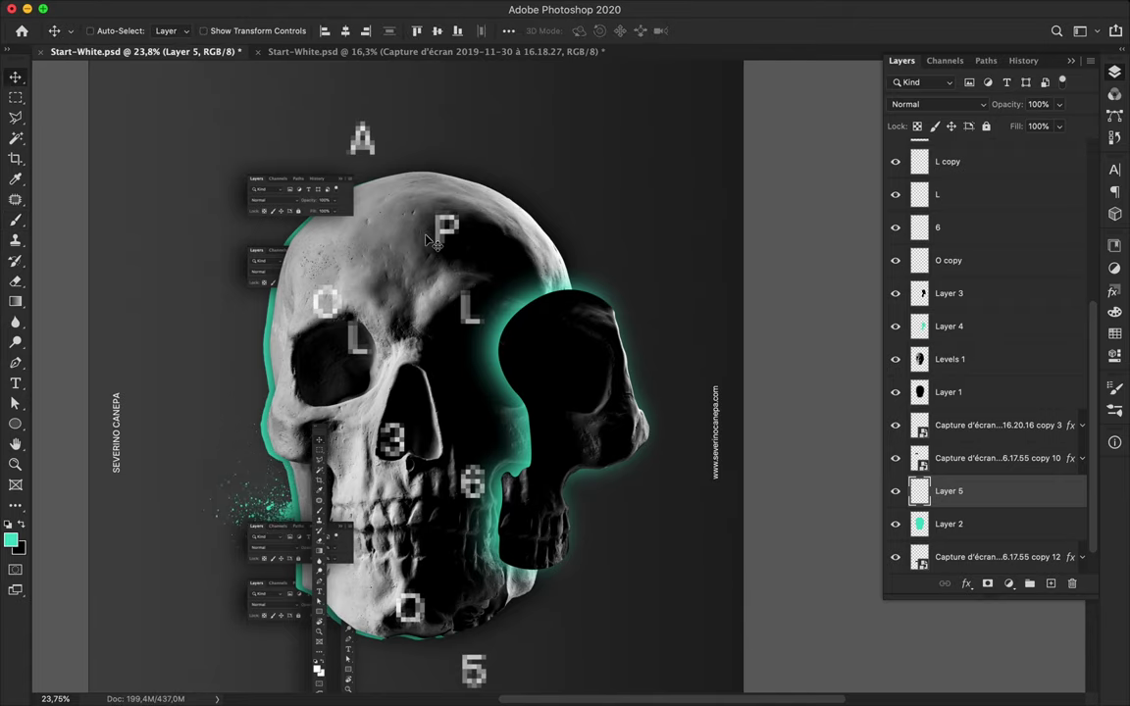
pyautogui.scroll(1, 552, 221)
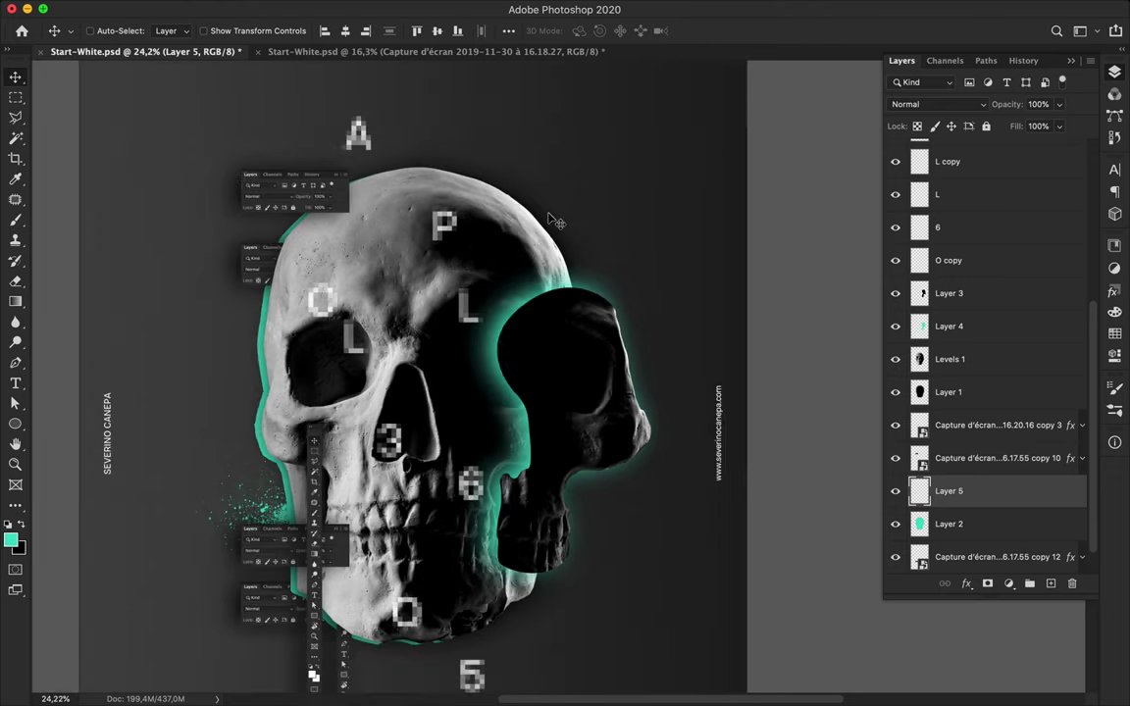
pyautogui.keyDown('super'); pyautogui.click(373, 260); pyautogui.keyUp('super')
pyautogui.press('p')
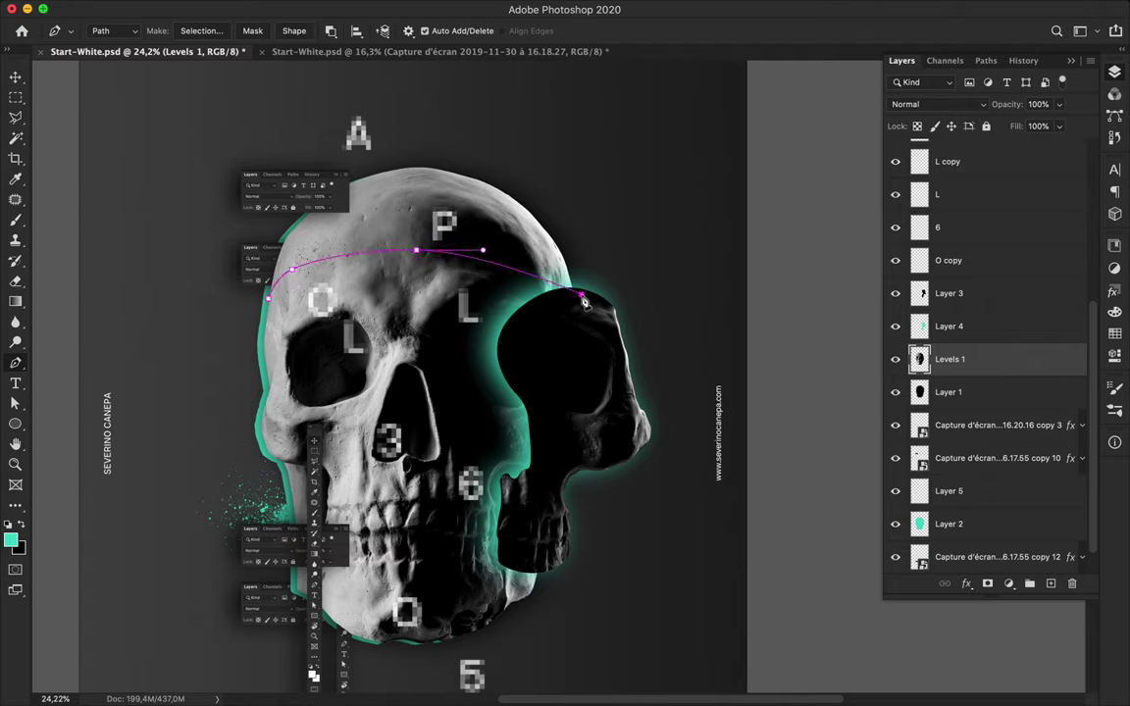
# - Convert the crown path to a selection, copy the skull top to a layer, and shift it upward
pyautogui.press('super+z')
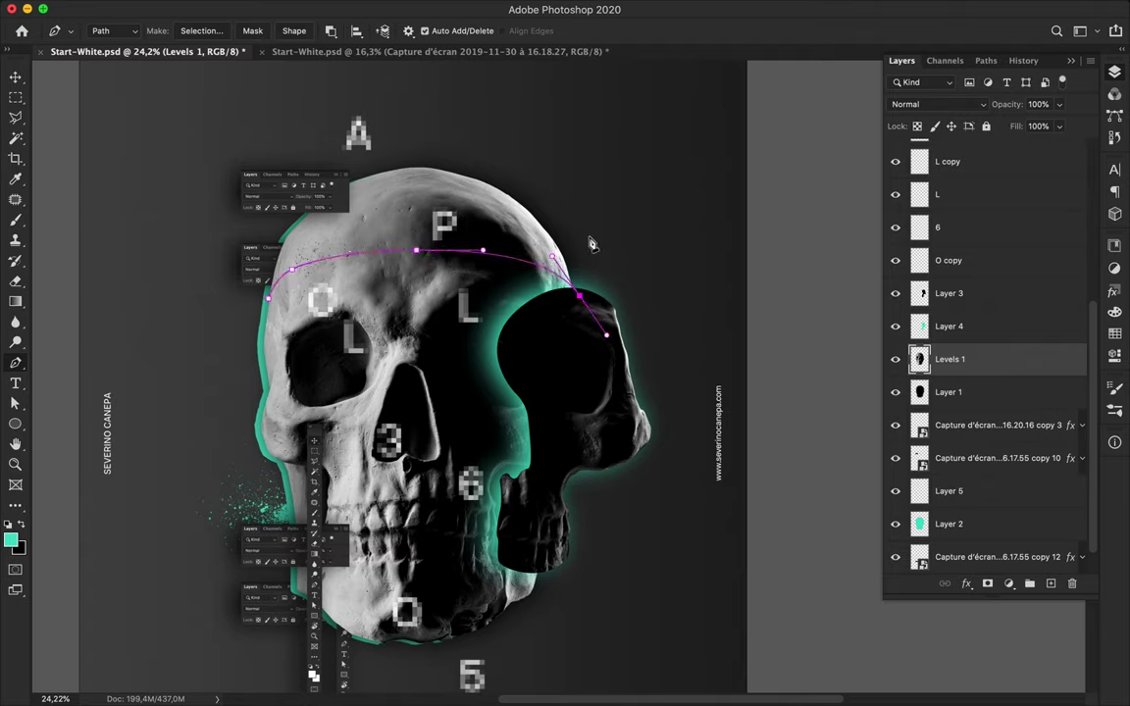
pyautogui.press('super+Return')
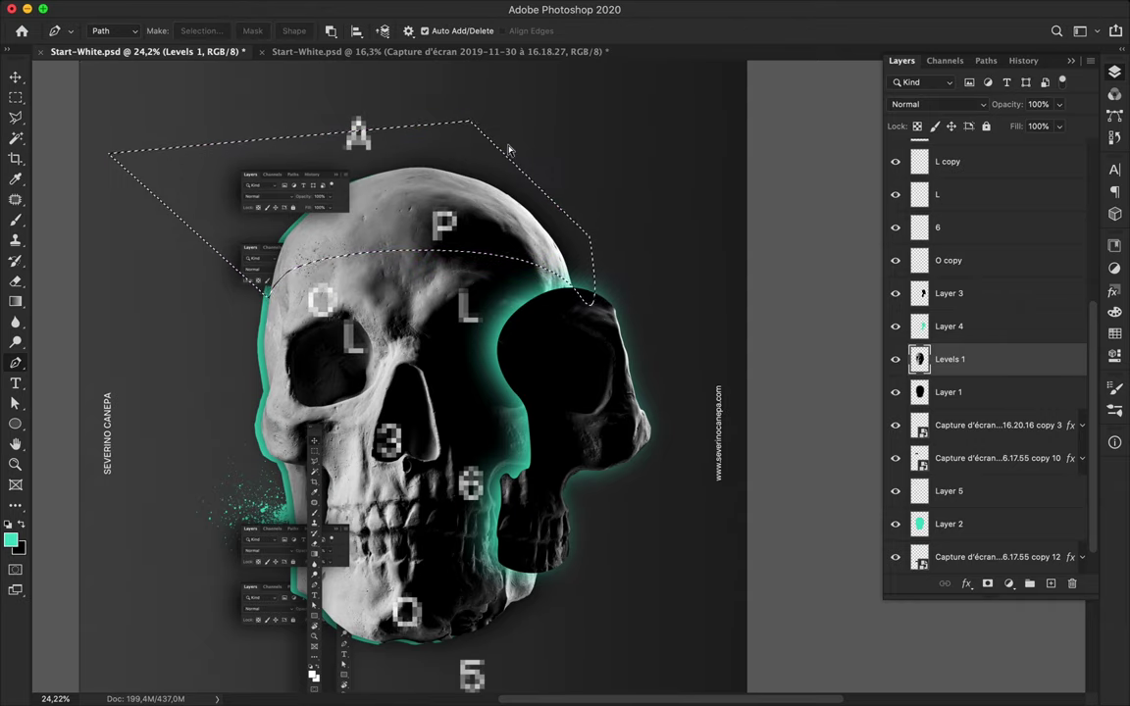
pyautogui.press('super+j')
pyautogui.press('v')
pyautogui.moveTo(382, 208); pyautogui.dragTo(471, 177)
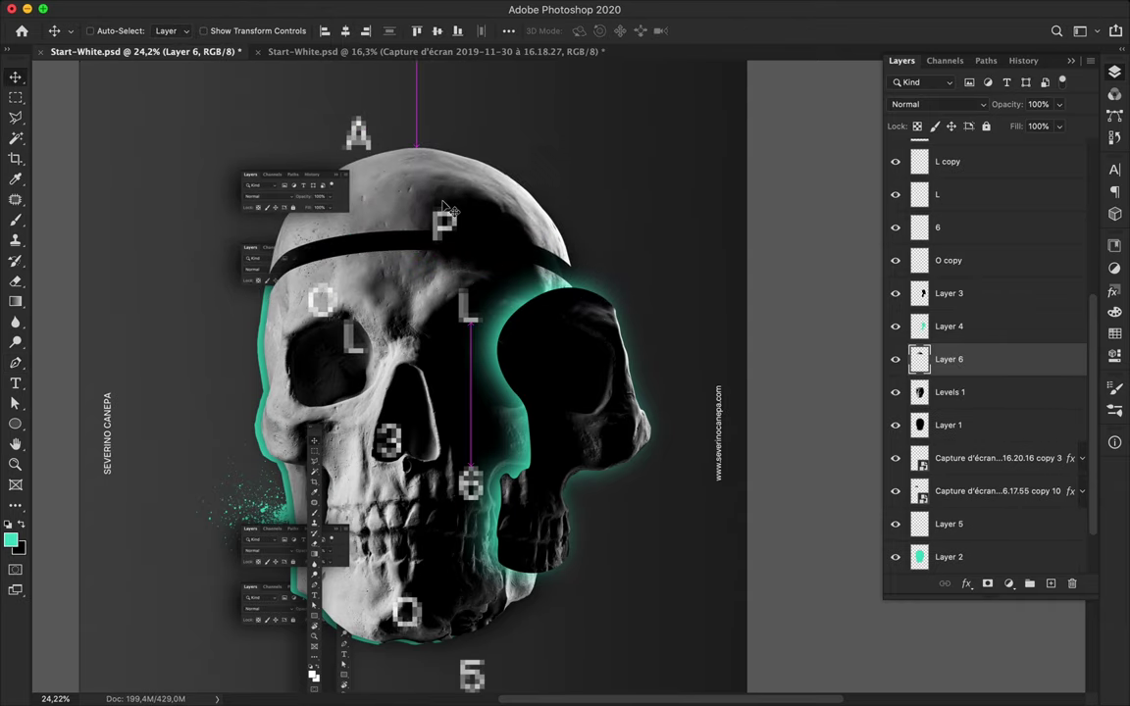
pyautogui.scroll(10, 355, 206)
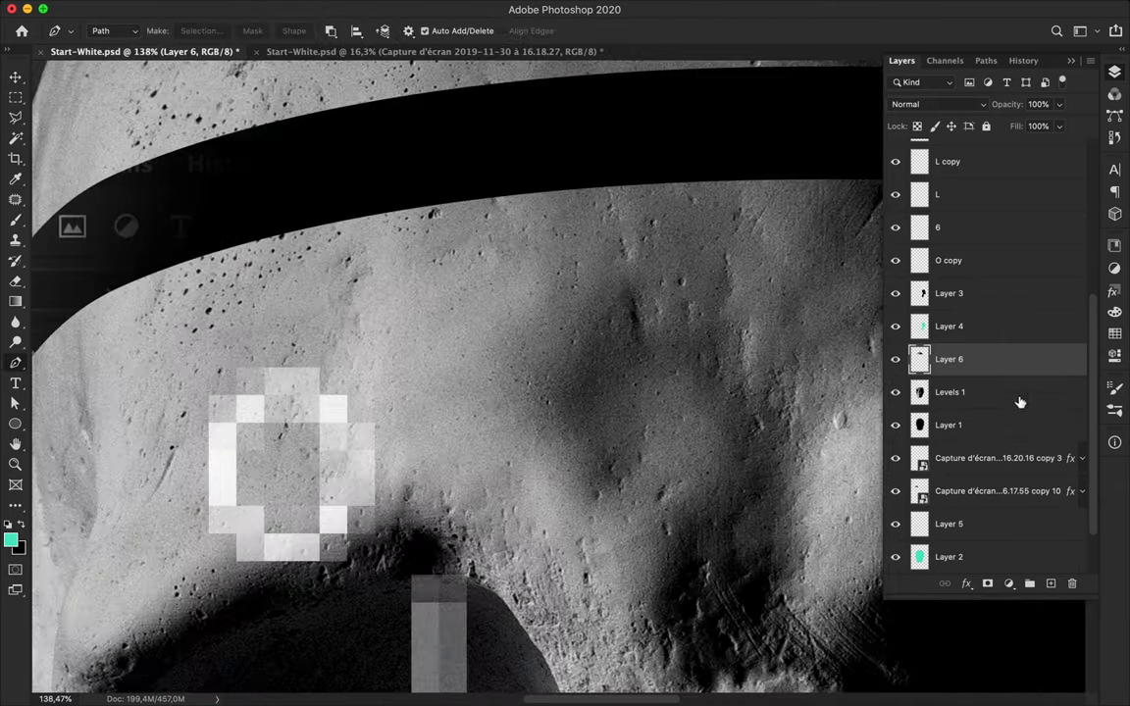
pyautogui.click(1016, 392)
pyautogui.press('super+shift+alt+n')
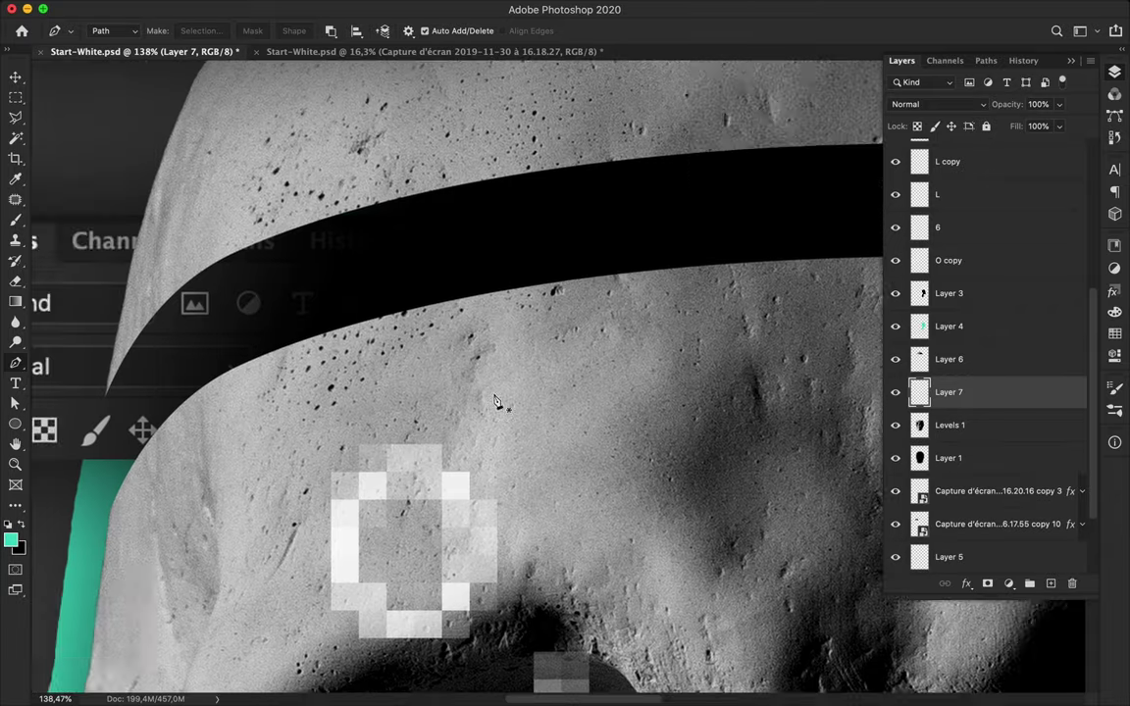
# - Draw a teal Pen shape filling the forehead gap across the skull's crown
pyautogui.press('p')
pyautogui.click(103, 31)
pyautogui.click(226, 526)
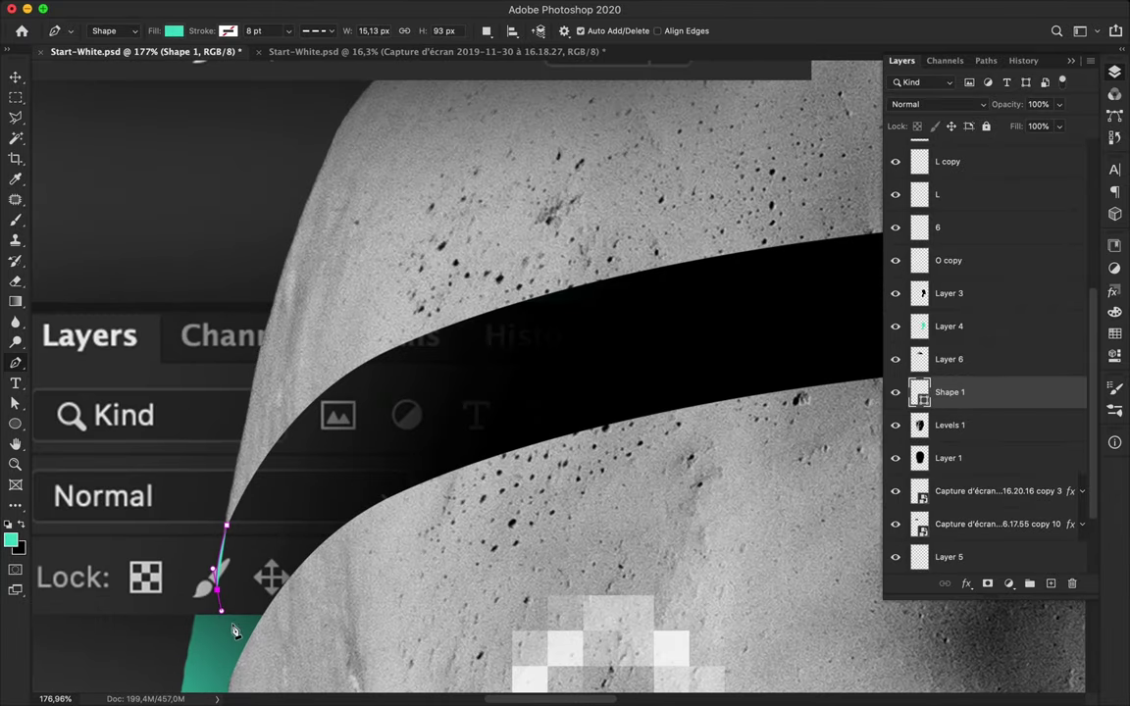
pyautogui.scroll(-3, 304, 657)
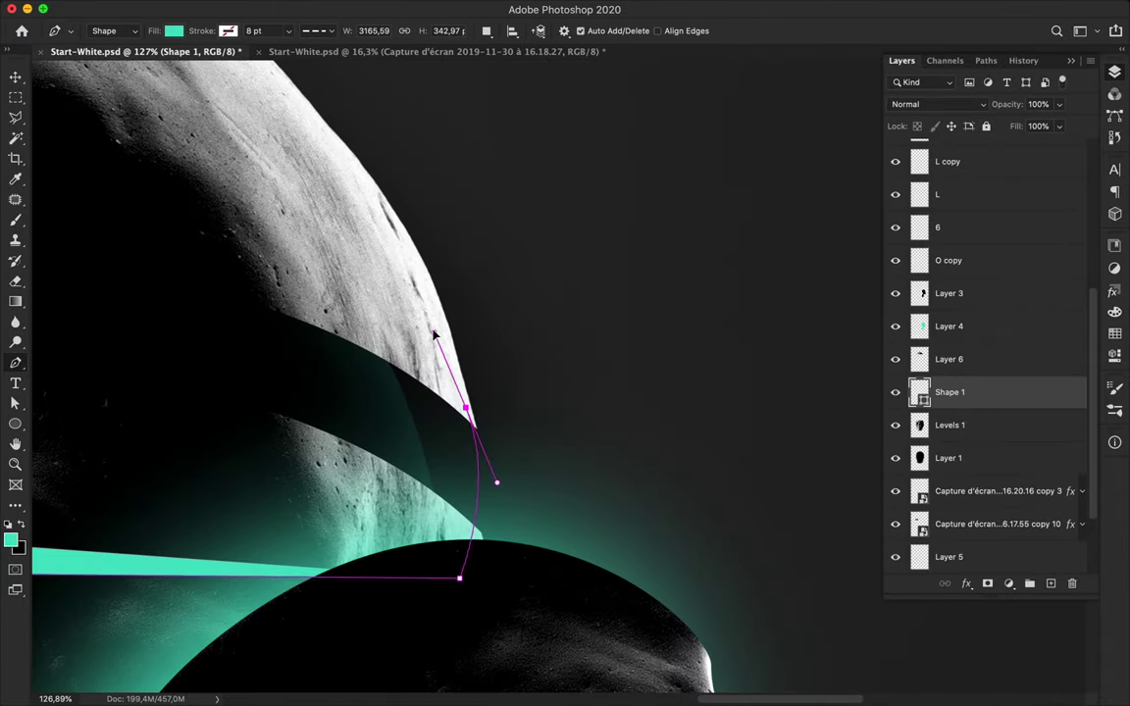
pyautogui.scroll(-5, 434, 335)
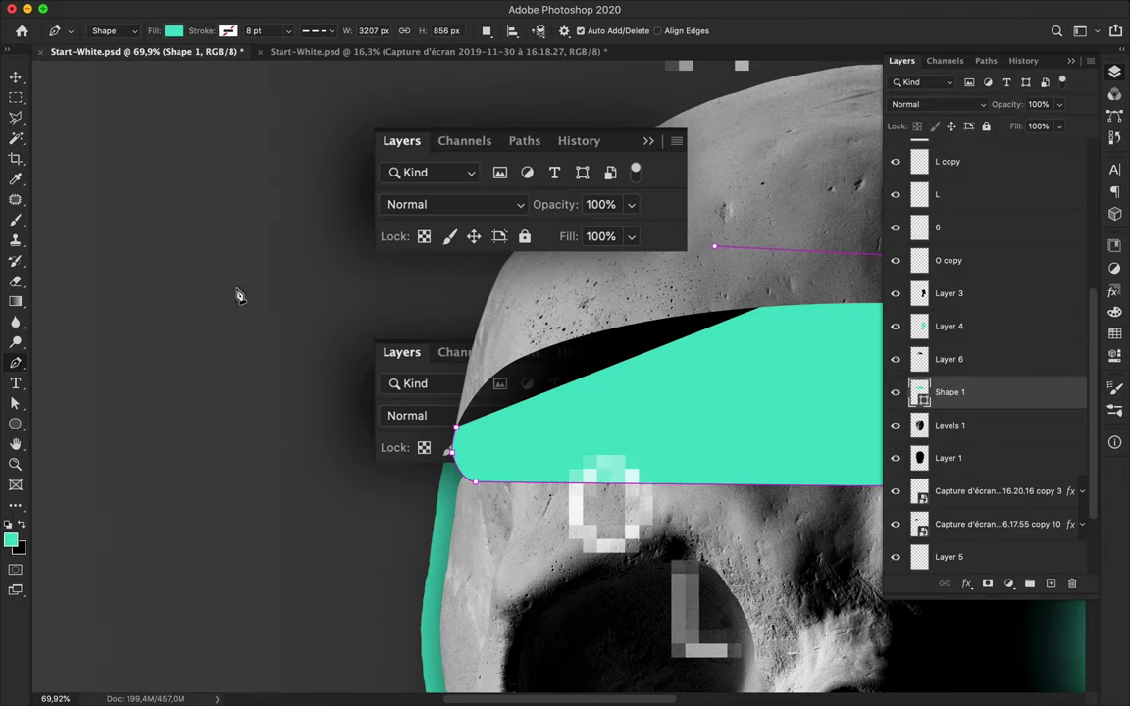
pyautogui.click(455, 428)
# - Move the teal band layer below Levels 1
pyautogui.press('v')
pyautogui.moveTo(949, 391); pyautogui.dragTo(995, 436)
pyautogui.scroll(-3, 663, 378)
pyautogui.scroll(3, 664, 378)
pyautogui.scroll(3, 664, 377)
# - Reshape the band's right end with Direct Selection, pulling its lower point left
pyautogui.press('a')
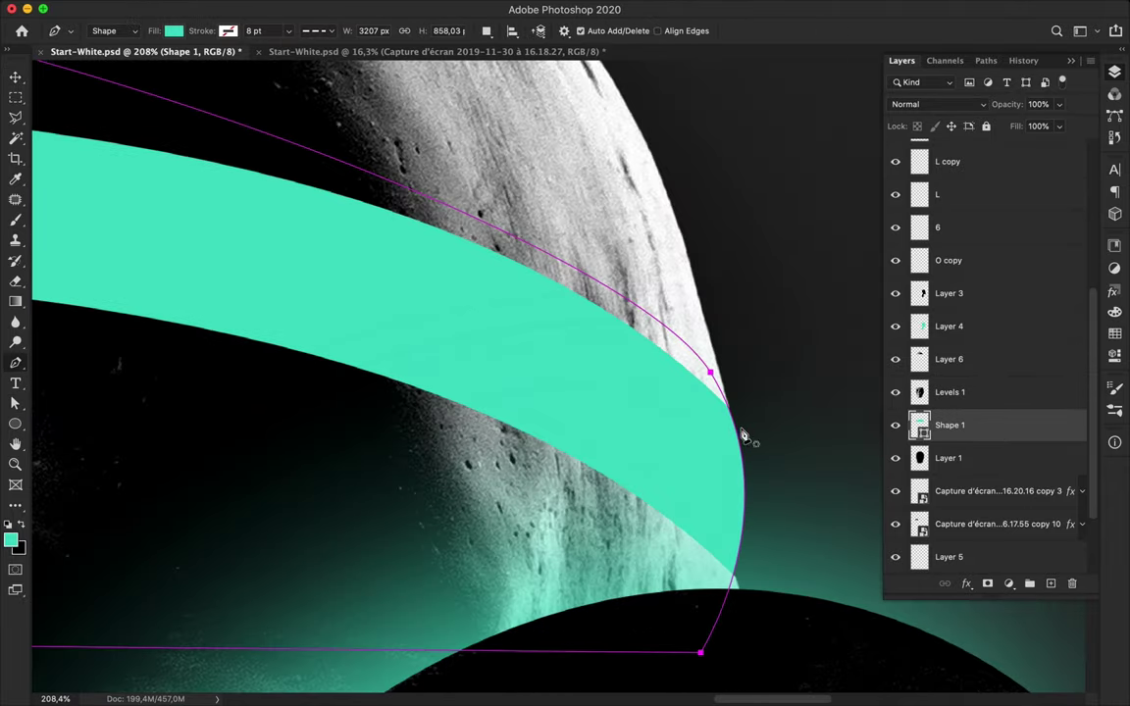
pyautogui.moveTo(700, 652); pyautogui.dragTo(668, 648)
pyautogui.click(713, 375)
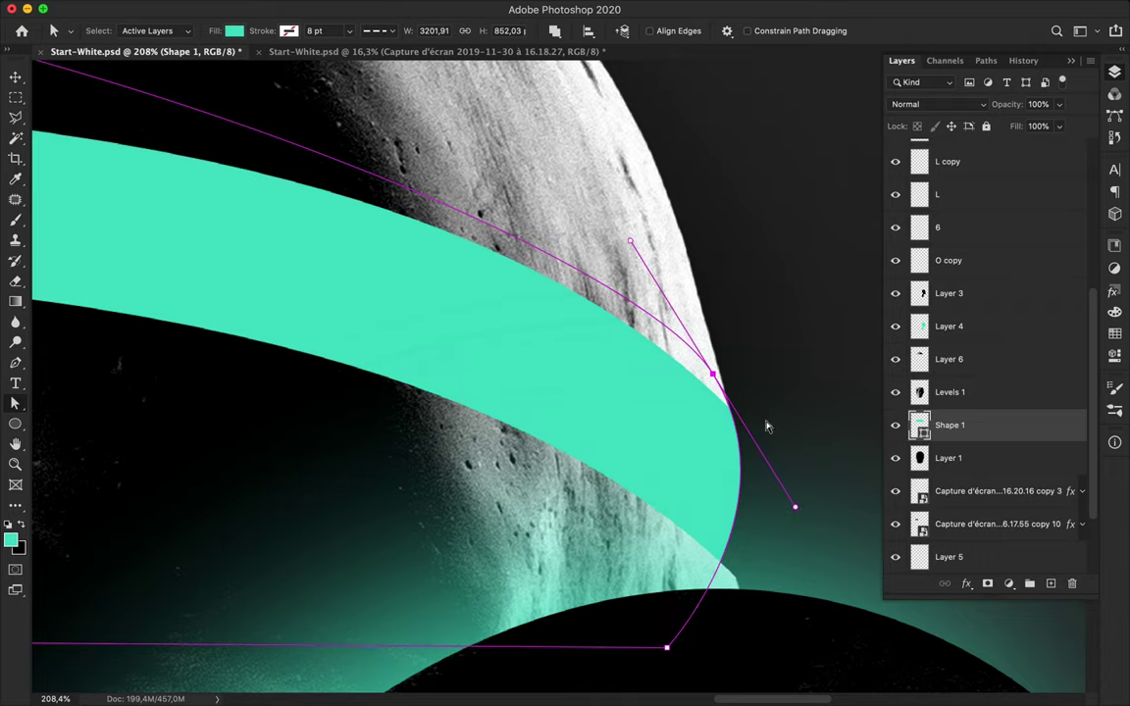
pyautogui.moveTo(794, 515)
pyautogui.mouseDown()
pyautogui.moveTo(763, 537)
pyautogui.moveTo(772, 551)
pyautogui.mouseUp()
pyautogui.moveTo(667, 647)
pyautogui.mouseDown()
pyautogui.moveTo(606, 621)
pyautogui.moveTo(589, 534)
pyautogui.mouseUp()
# - Inspect the band edge and show its path at the left end
pyautogui.click(650, 375)
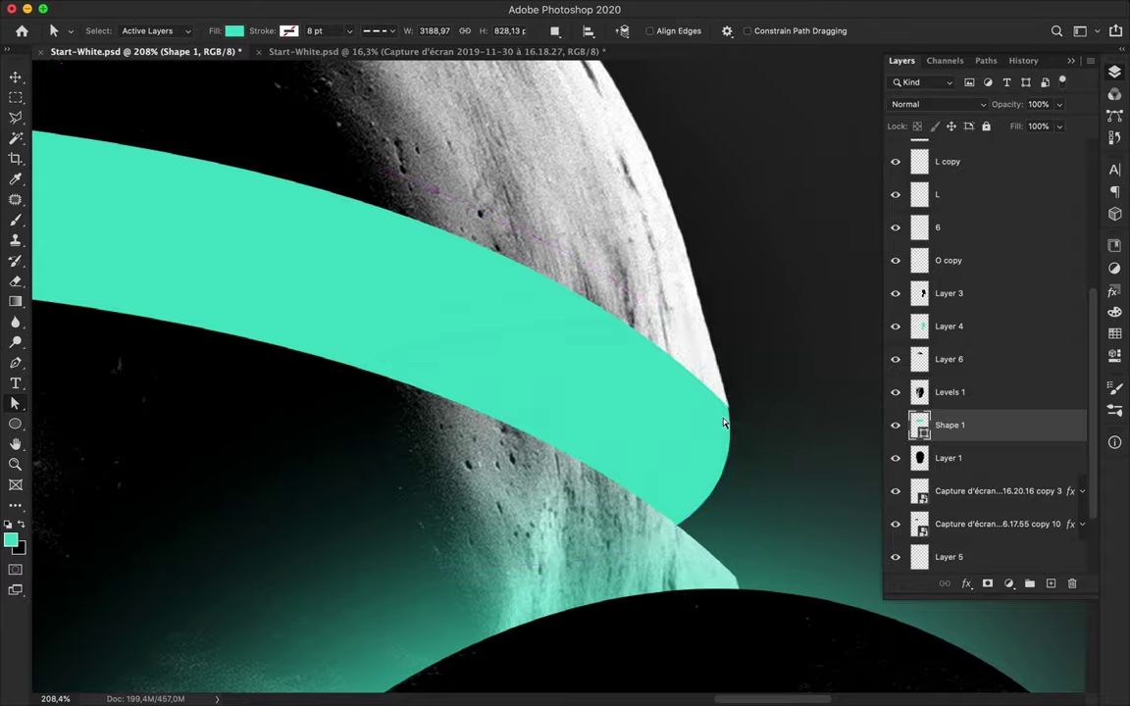
pyautogui.scroll(3, 650, 376)
pyautogui.scroll(-2, 643, 429)
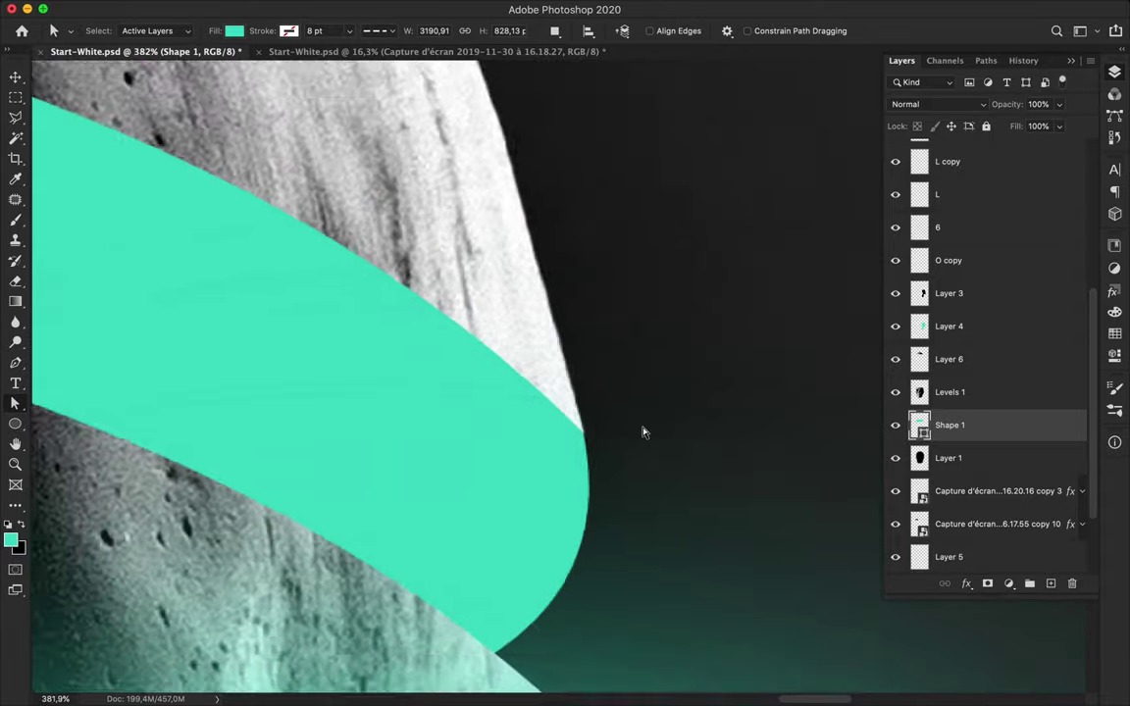
pyautogui.scroll(-2, 647, 428)
pyautogui.scroll(-1, 647, 428)
pyautogui.click(648, 428)
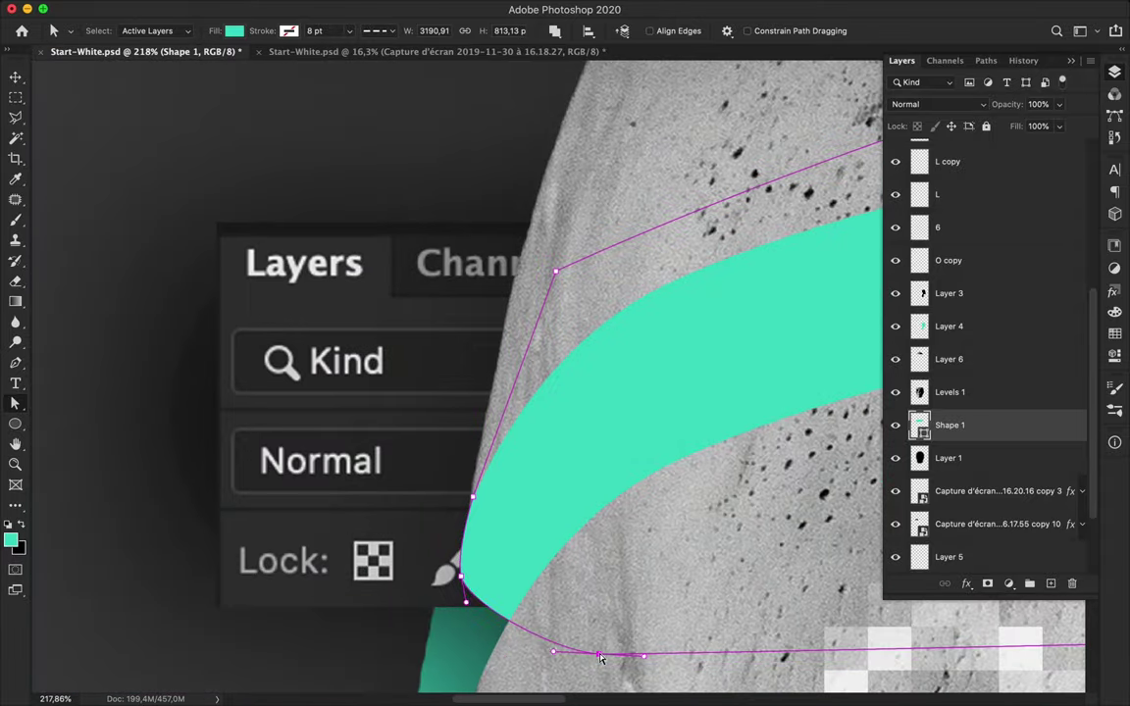
pyautogui.scroll(-2, 564, 378)
pyautogui.scroll(-2, 371, 646)
pyautogui.scroll(-2, 371, 645)
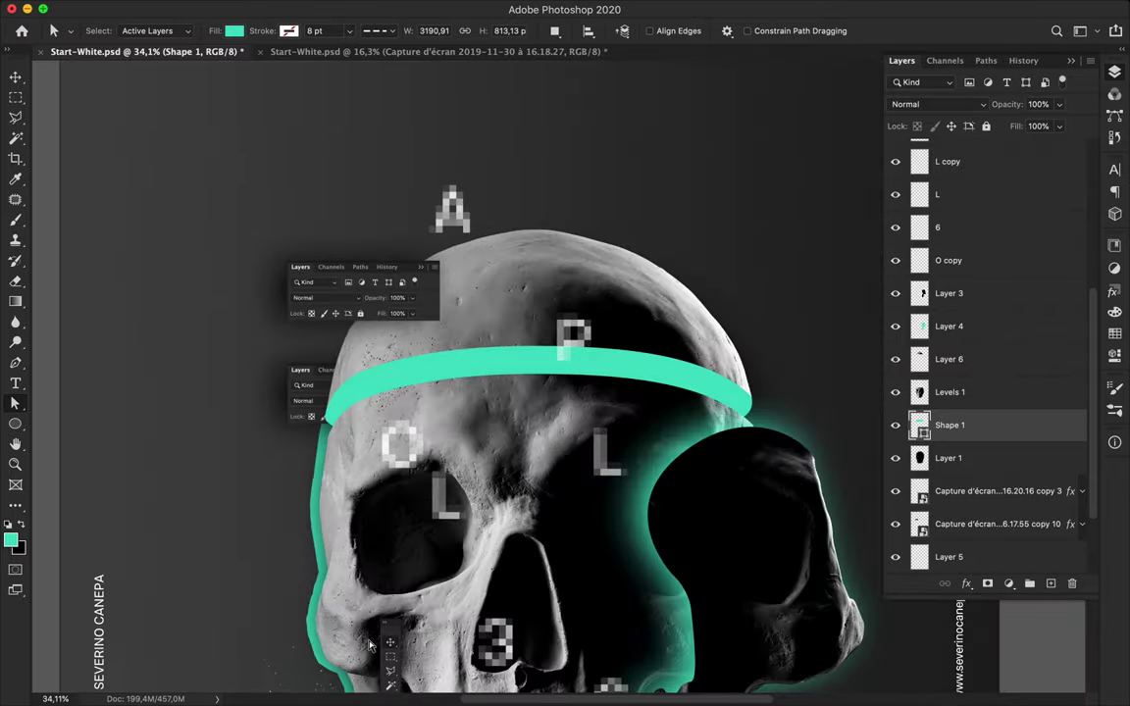
# - Alt-drag to duplicate a panel screenshot overlay, then load the Levels 1 skull outline as a selection
pyautogui.press('v')
pyautogui.click(314, 402)
pyautogui.moveTo(983, 508); pyautogui.dragTo(949, 317)
pyautogui.click(949, 389)
pyautogui.keyDown('super'); pyautogui.click(919, 389); pyautogui.keyUp('super')
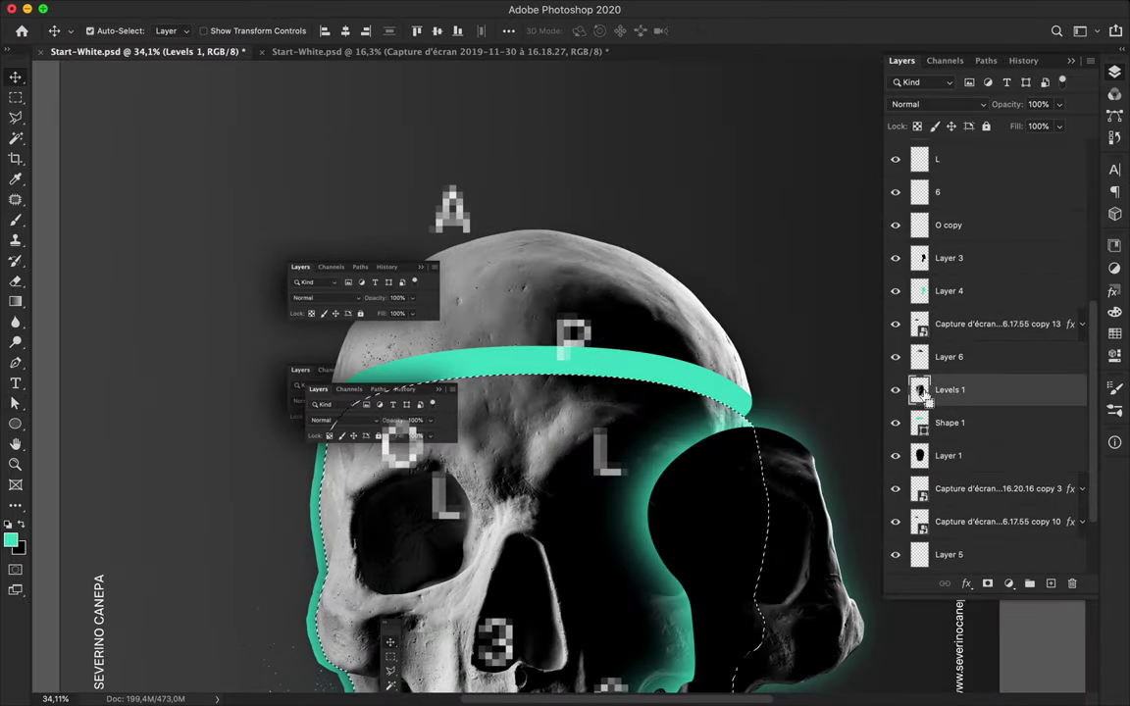
# - Erase the duplicated screenshot copy inside the skull outline and clear the selection
pyautogui.press('e')
pyautogui.click(995, 324)
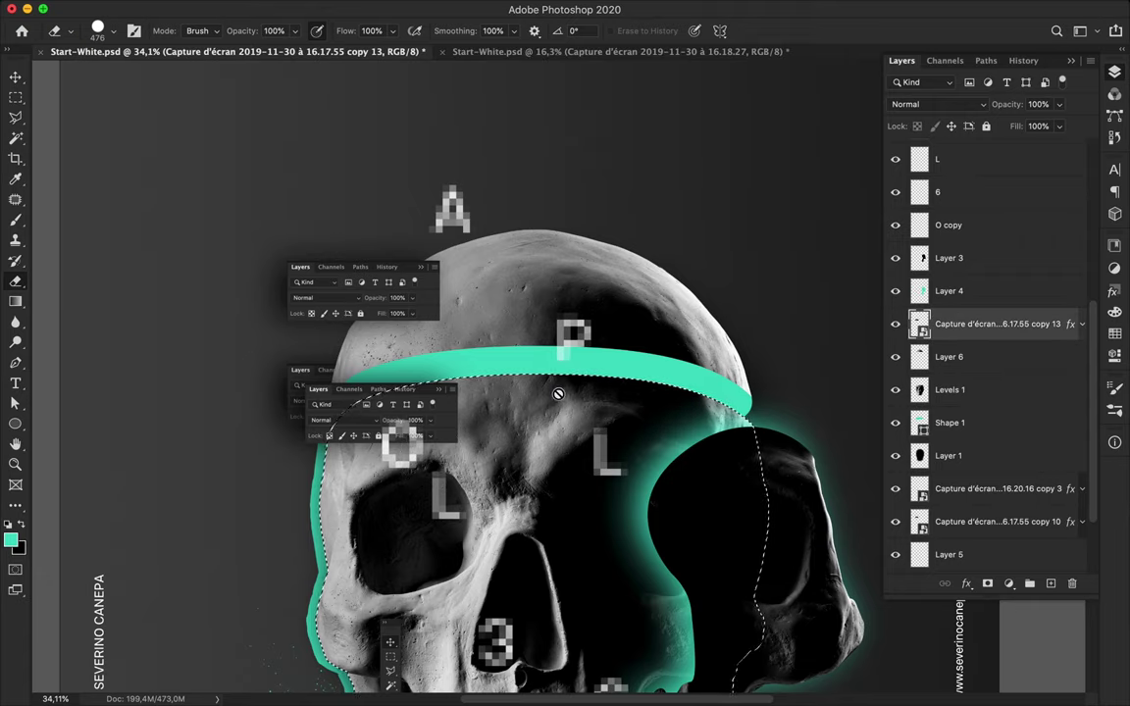
pyautogui.moveTo(441, 417); pyautogui.dragTo(328, 412)
pyautogui.press('v')
pyautogui.press('m')
pyautogui.press('super+d')
pyautogui.scroll(-5, 516, 441)
pyautogui.scroll(-2, 517, 442)
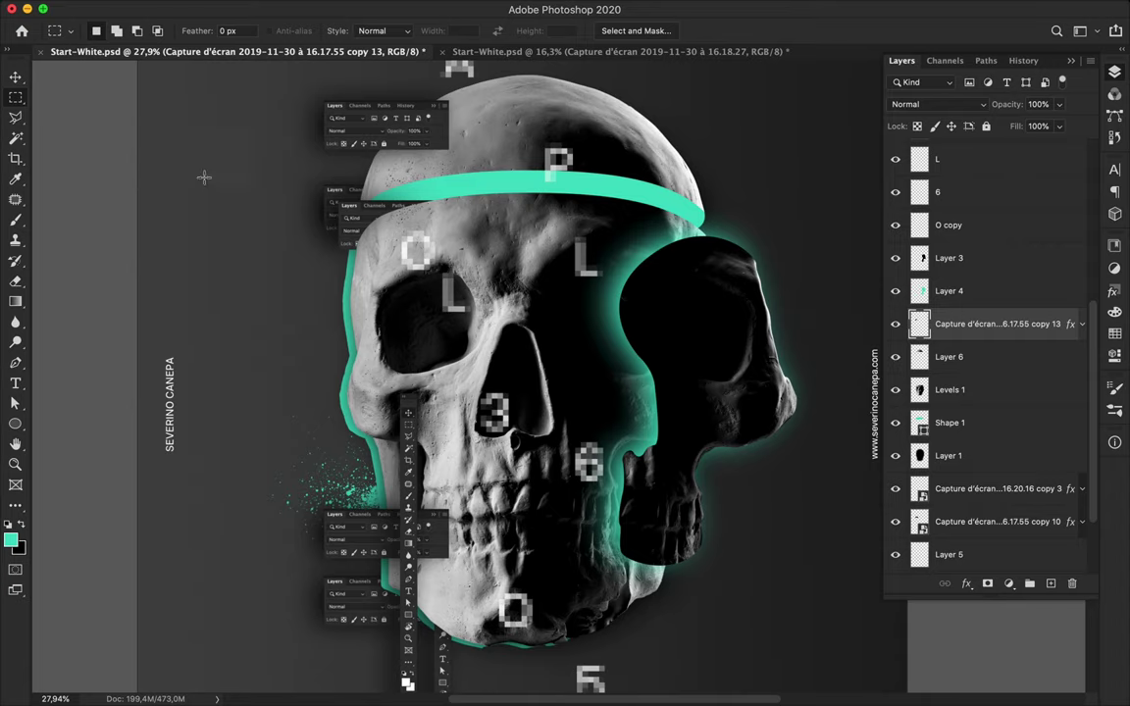
# - Paint an enlarged teal Dirty Sprays dab on a new layer and move it onto the forehead
pyautogui.press('b')
pyautogui.click(106, 31)
pyautogui.press('.')
pyautogui.press('.')
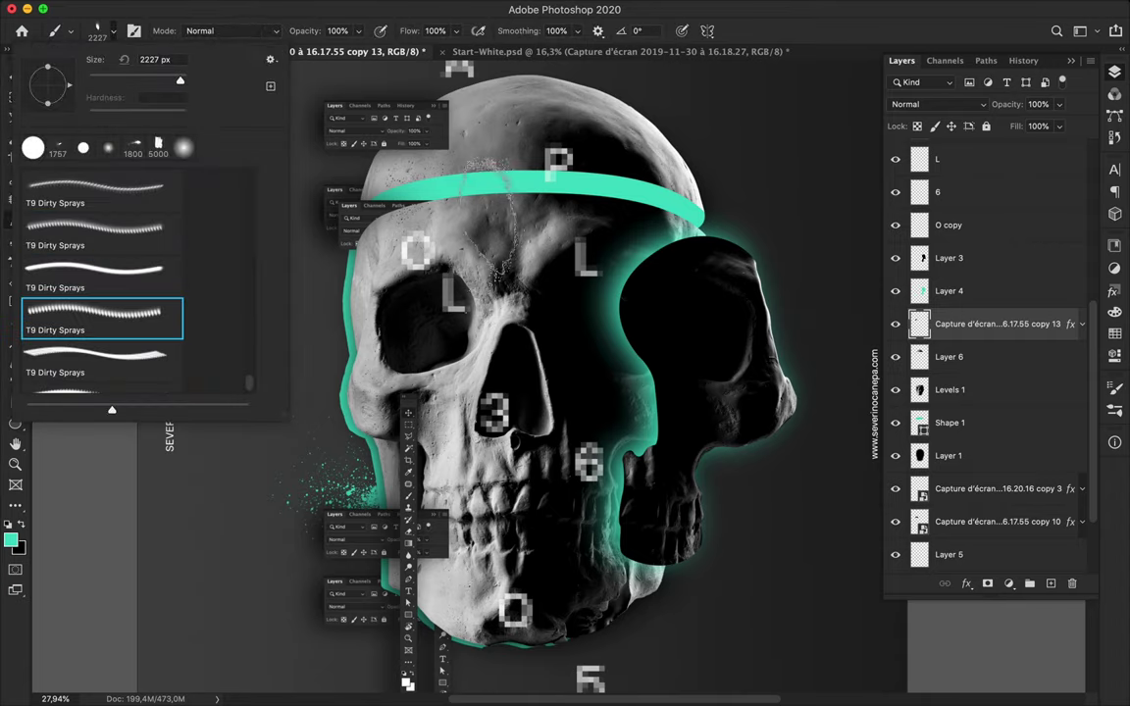
pyautogui.press('super+shift+alt+n')
pyautogui.click(496, 226)
pyautogui.press('v')
pyautogui.moveTo(502, 284)
pyautogui.mouseDown()
pyautogui.moveTo(502, 201)
pyautogui.moveTo(511, 221)
pyautogui.moveTo(485, 214)
pyautogui.mouseUp()
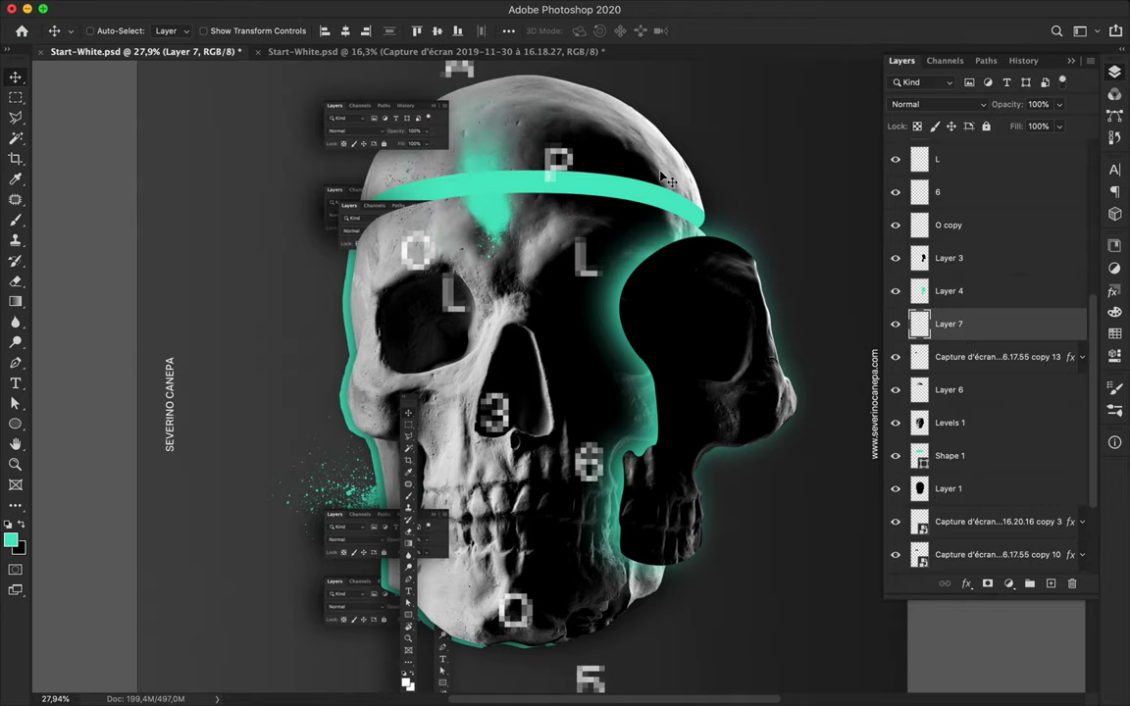
pyautogui.scroll(3, 628, 181)
pyautogui.click(614, 306)
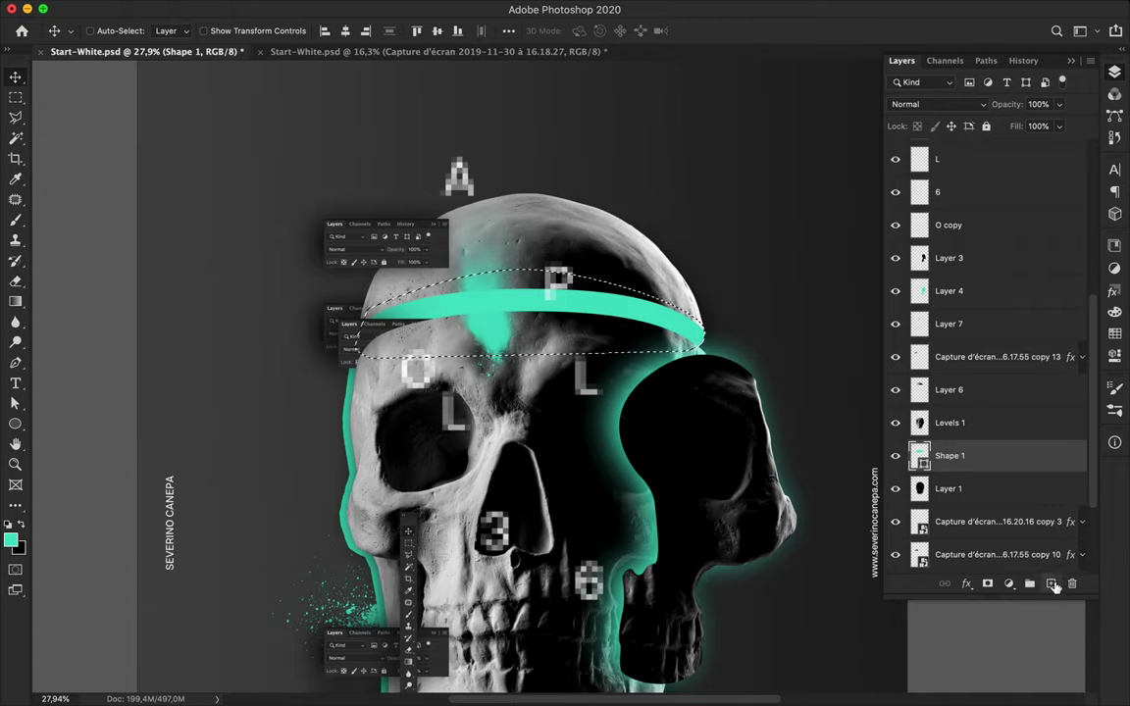
# - Add a new layer above Shape 1 and fill the sliced band with a teal gradient
pyautogui.click(1052, 585)
pyautogui.press('g')
pyautogui.moveTo(509, 334); pyautogui.dragTo(509, 259)
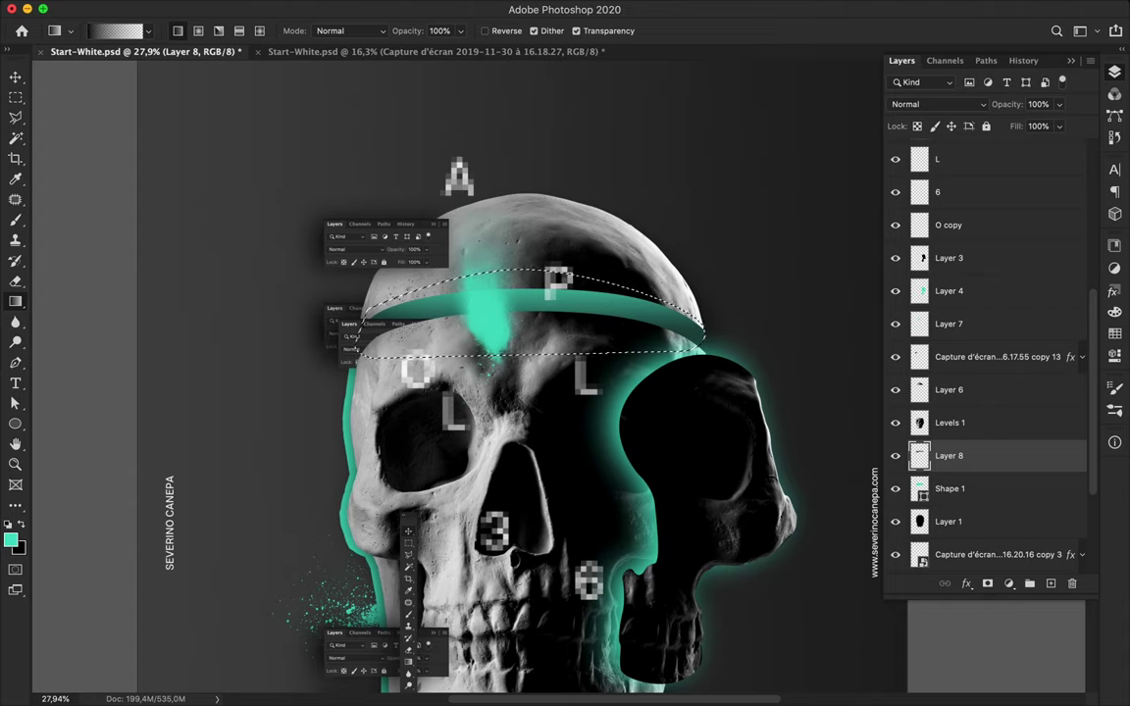
# - Erase parts of the spray with a soft-brush eraser at 38% opacity
pyautogui.press('e')
pyautogui.click(113, 30)
pyautogui.click(88, 272)
pyautogui.click(291, 33)
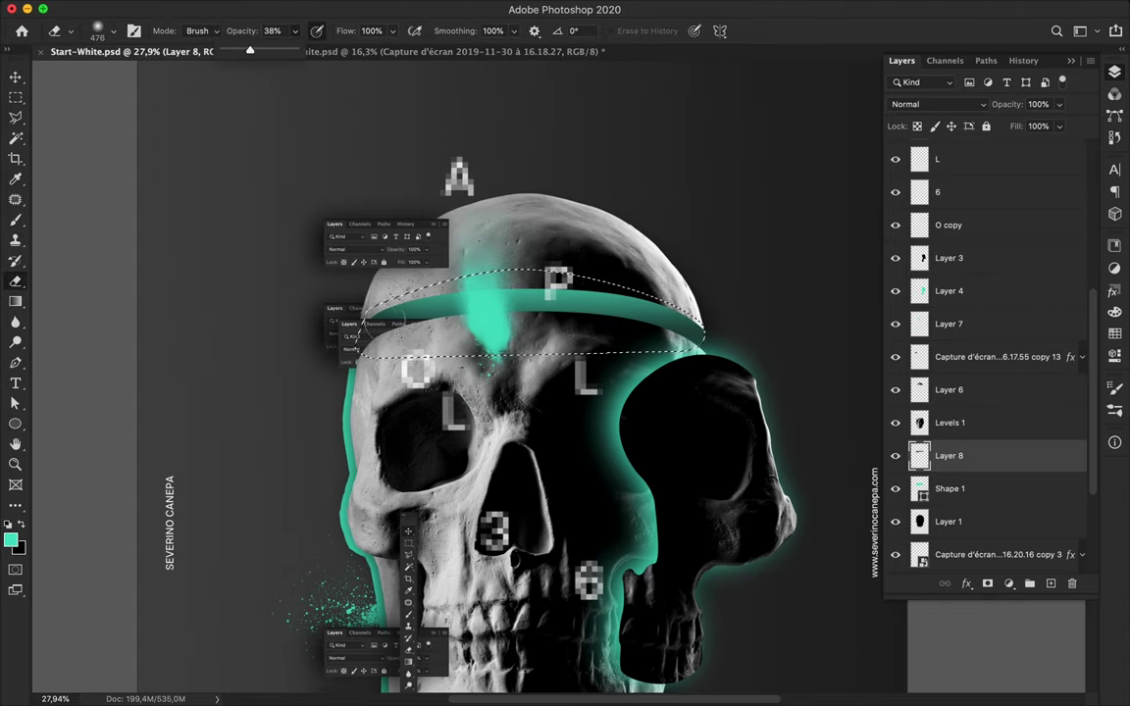
pyautogui.click(486, 294)
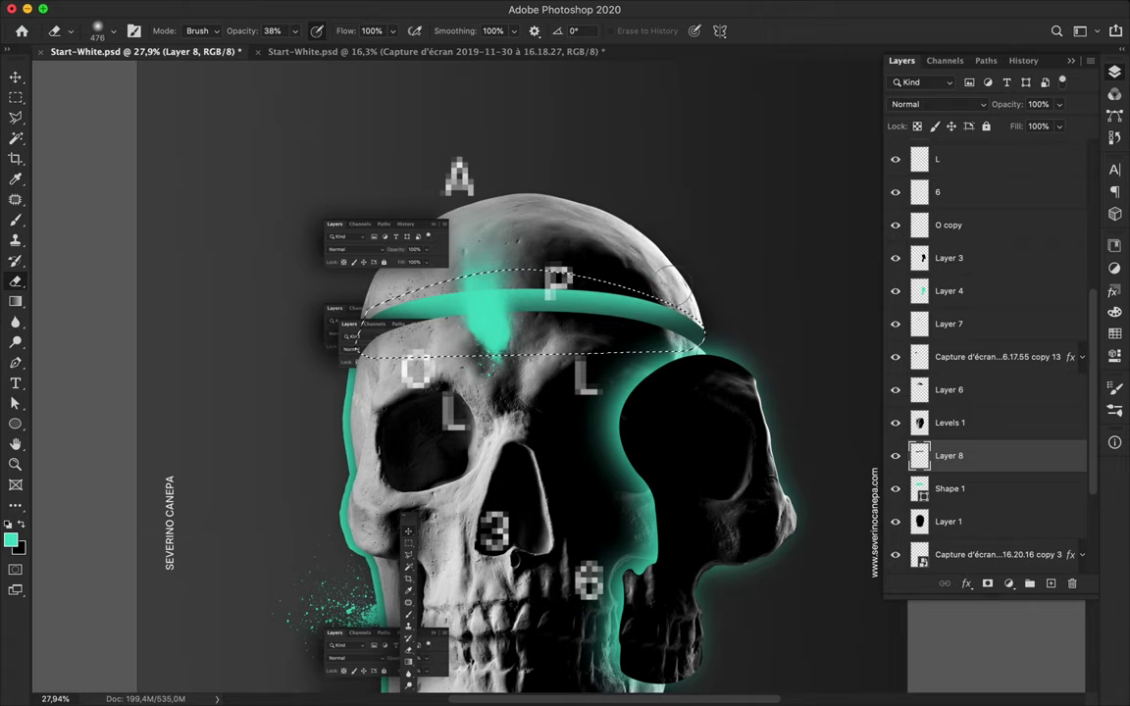
pyautogui.scroll(5, 709, 391)
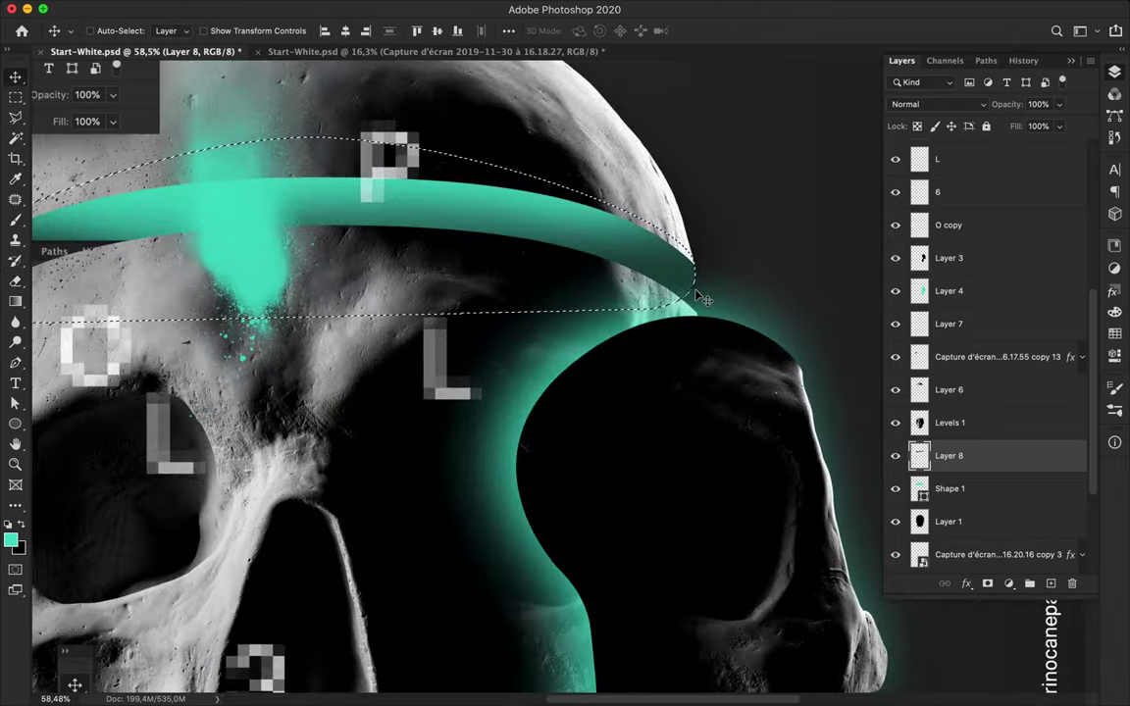
# - Drop the band selection and make Layer 6 the active layer
pyautogui.press('v')
pyautogui.hotkey('ctrl', 'd')
pyautogui.scroll(-3, 461, 284)
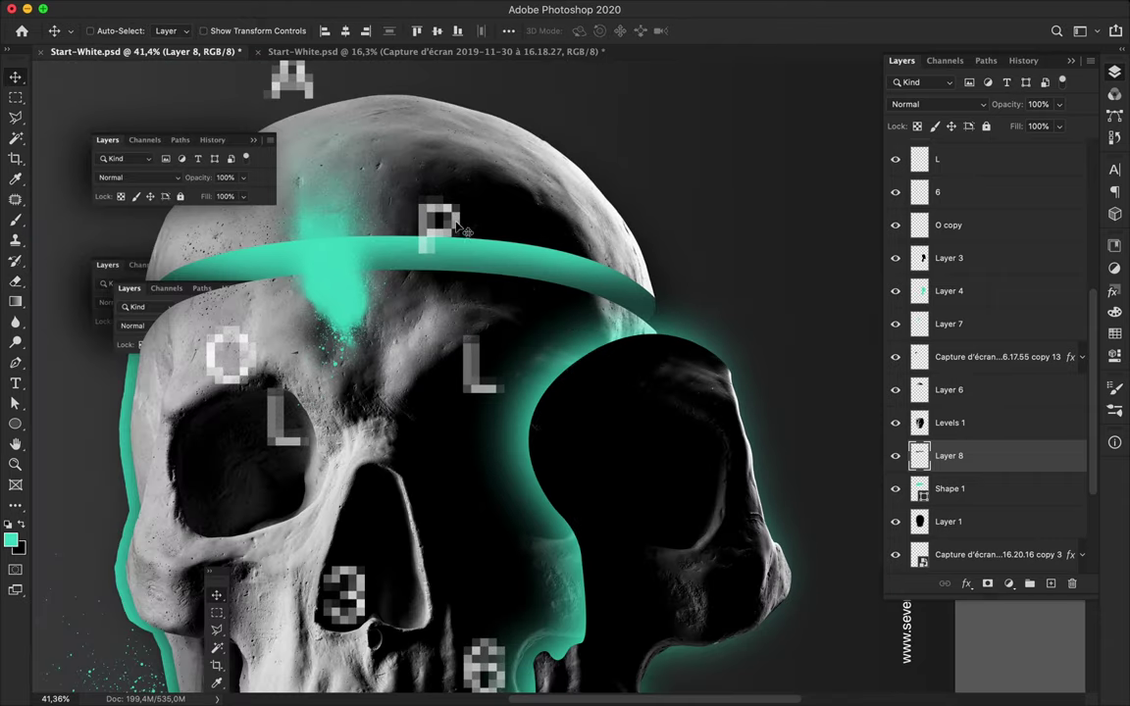
pyautogui.scroll(-3, 461, 284)
pyautogui.scroll(3, 465, 284)
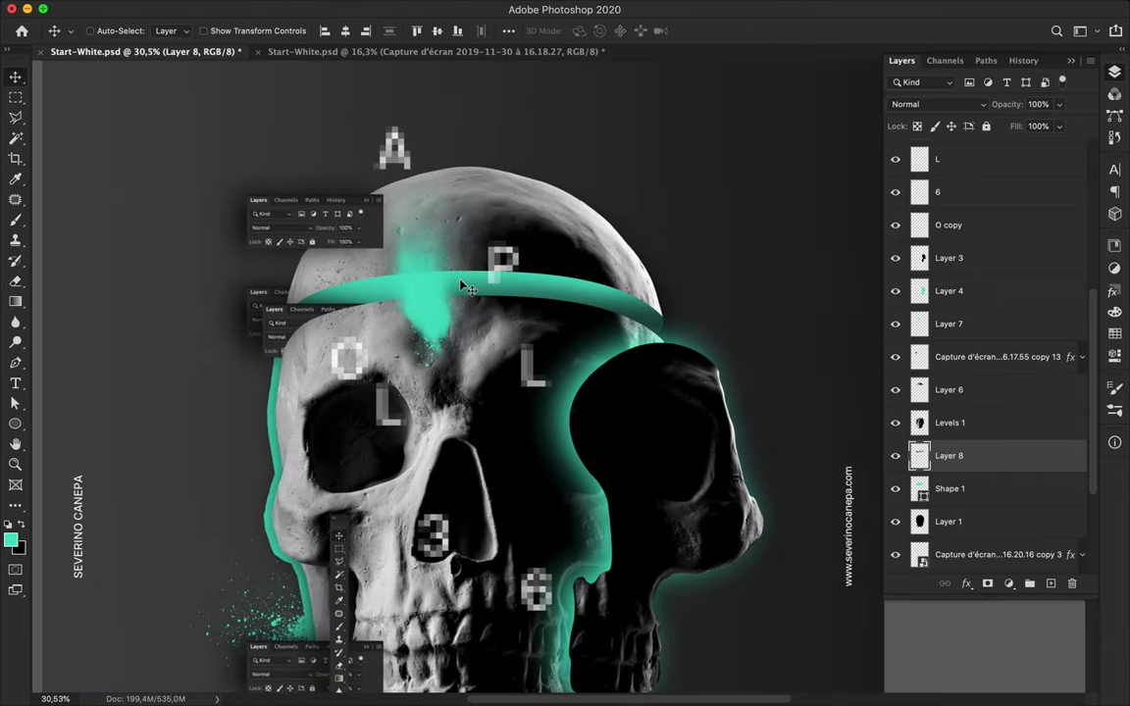
pyautogui.keyDown('ctrl'); pyautogui.click(490, 204); pyautogui.keyUp('ctrl')
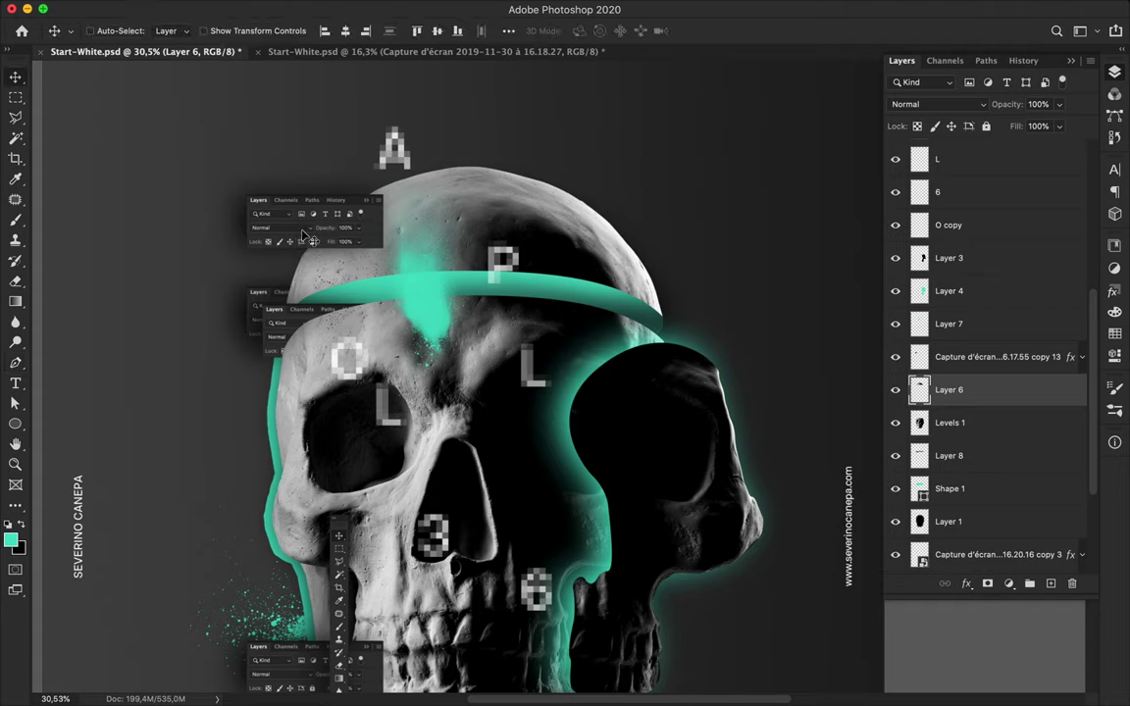
# - Turn a Pen path over the skull top into a selection and copy that slice to its own layer
pyautogui.press('p')
pyautogui.scroll(2, 533, 247)
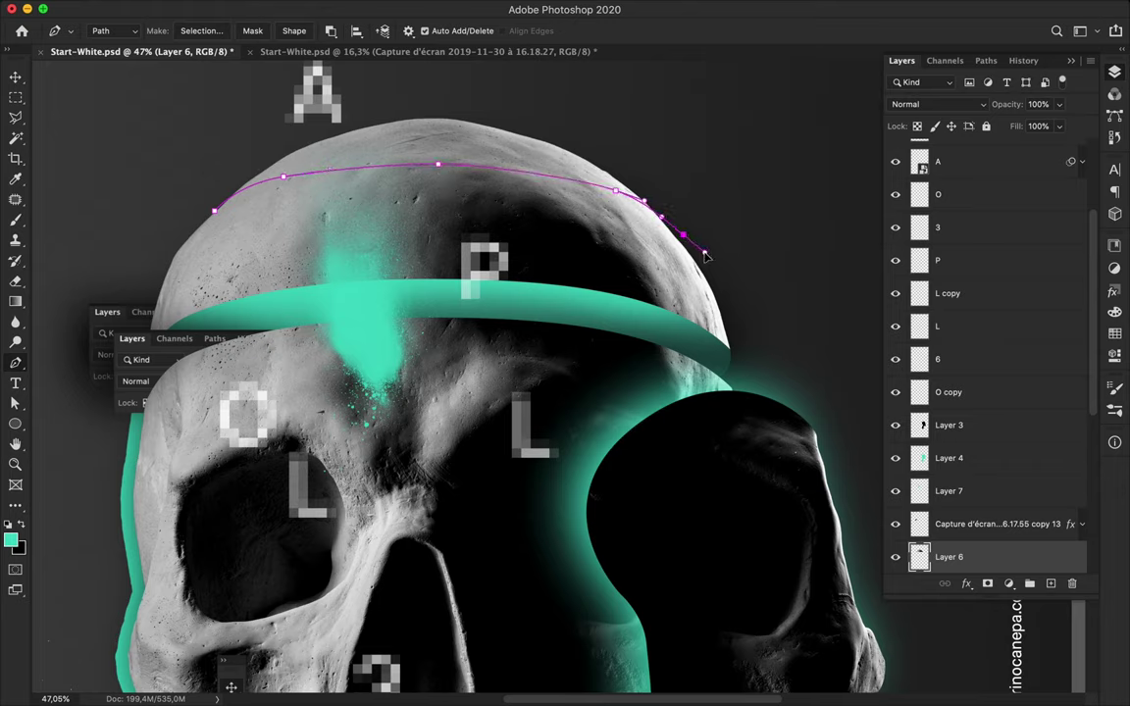
pyautogui.click(196, 30)
pyautogui.press('Return')
pyautogui.hotkey('ctrl', 'j')
pyautogui.press('v')
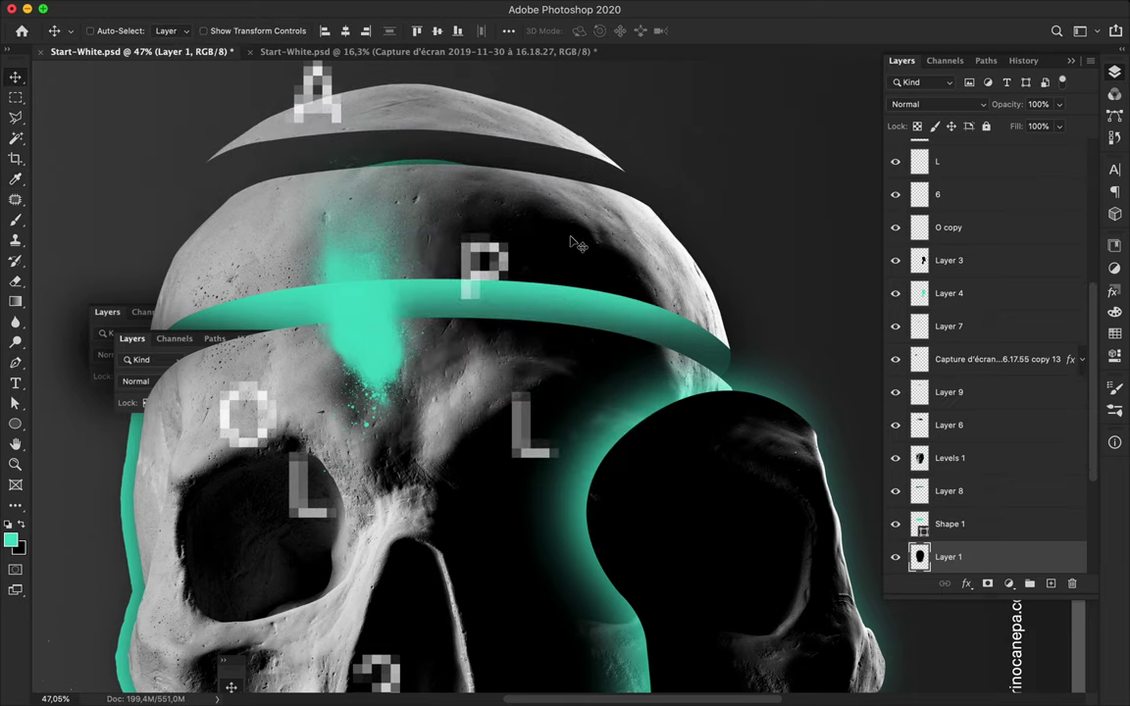
# - Rasterize the Shape 1 layer
pyautogui.press('e')
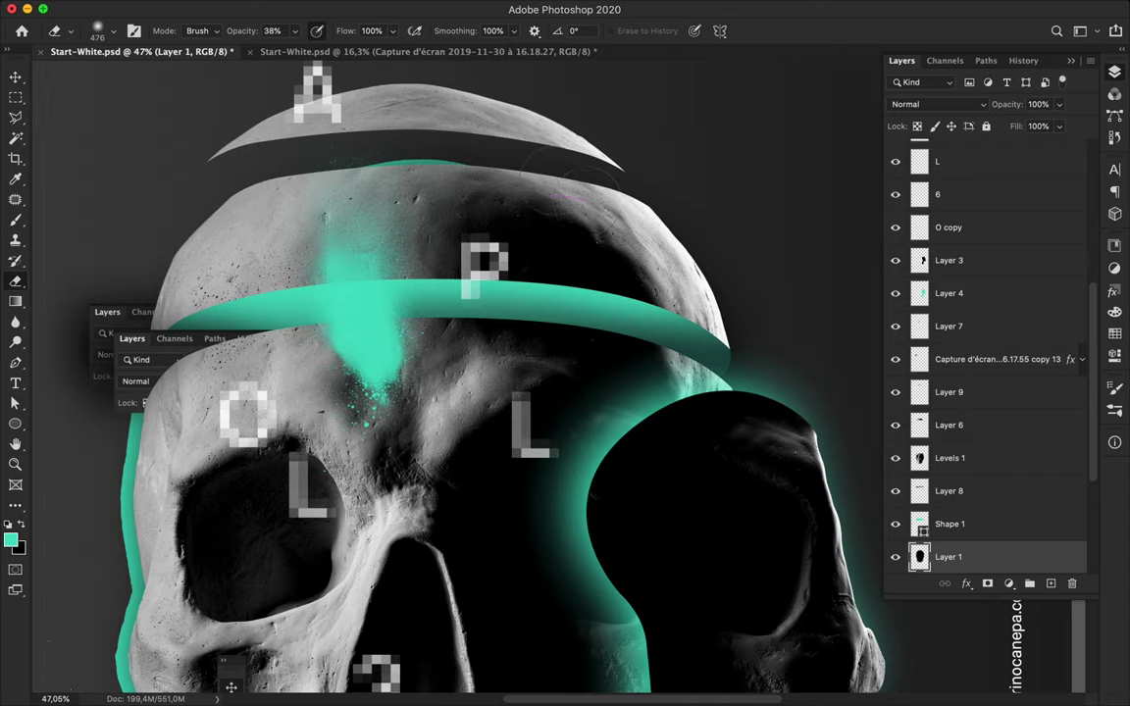
pyautogui.press('v')
pyautogui.click(916, 523)
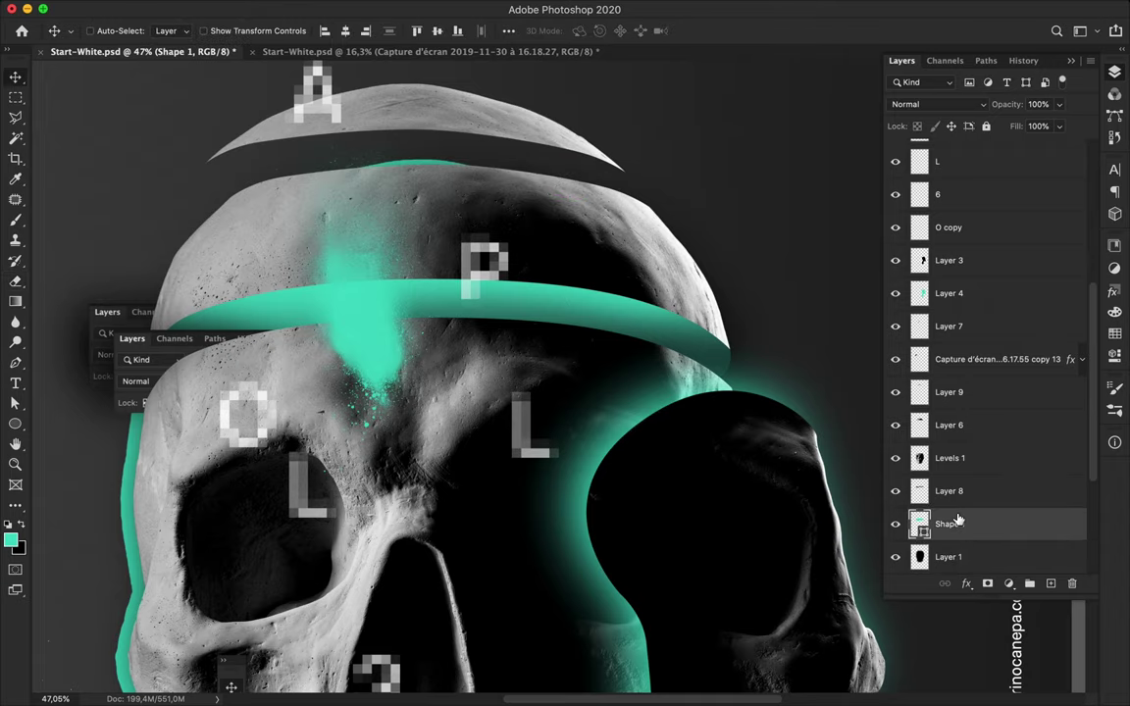
pyautogui.press('e')
pyautogui.rightClick(978, 522)
pyautogui.click(834, 254)
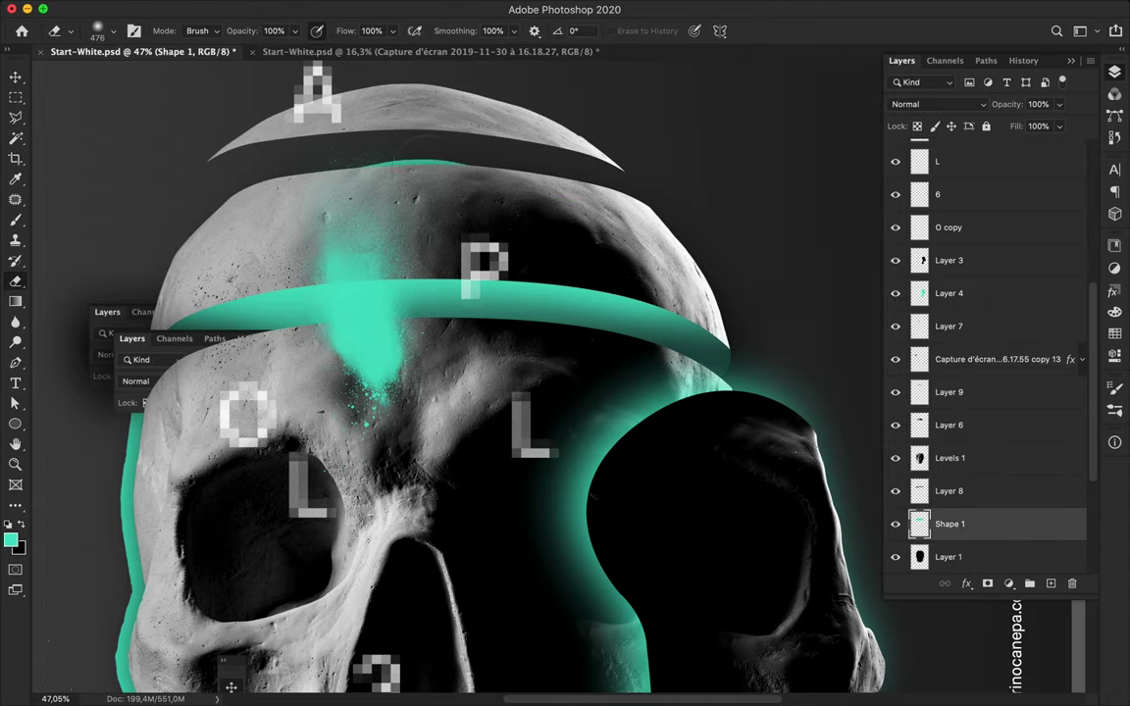
# - Hide Layer 1 and select the top skull slice layer
pyautogui.press('v')
pyautogui.click(427, 165)
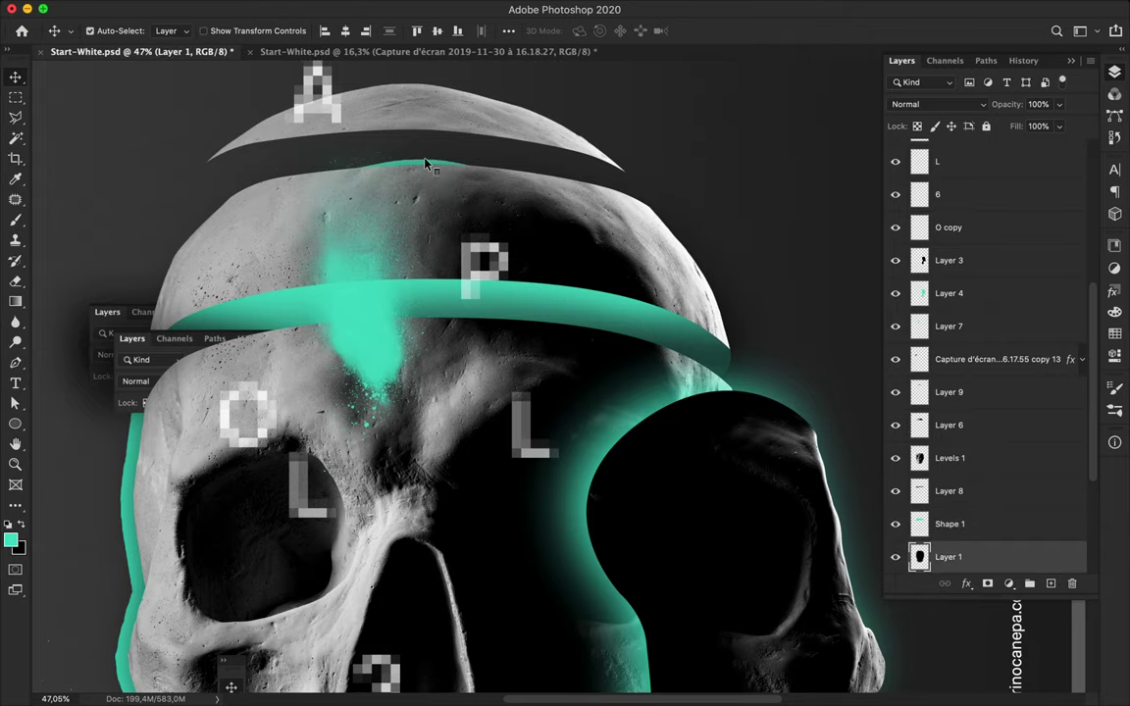
pyautogui.click(895, 556)
pyautogui.scroll(-2, 981, 442)
pyautogui.click(948, 556)
pyautogui.press('e')
pyautogui.press('v')
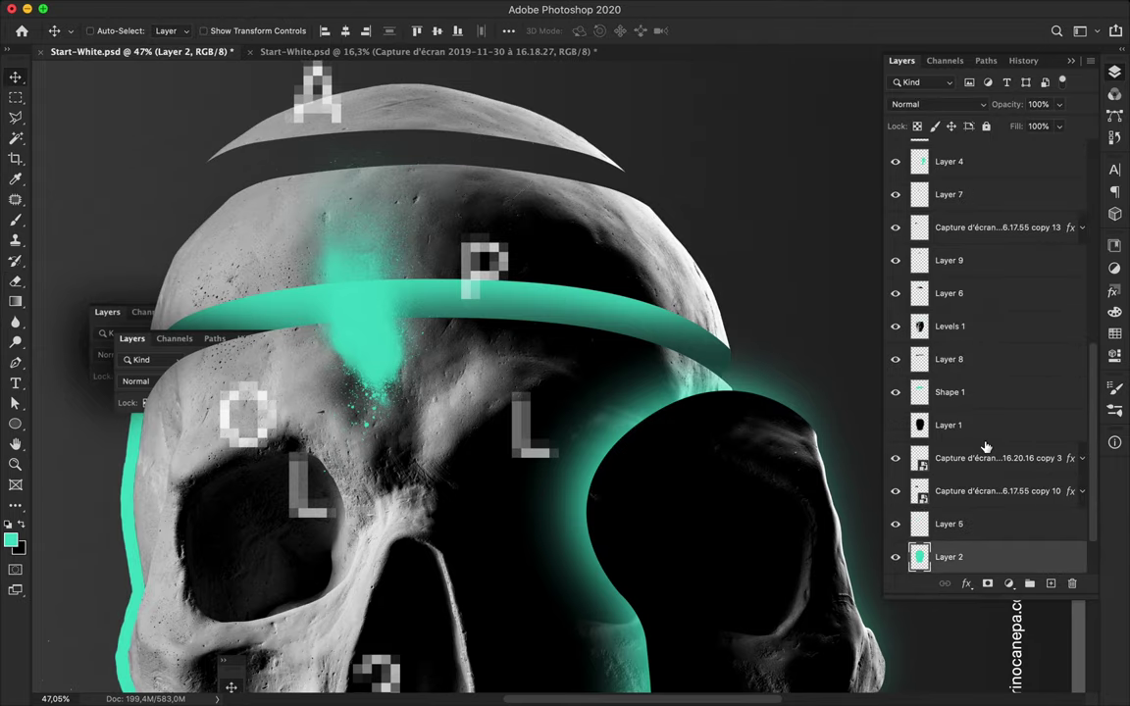
pyautogui.scroll(2, 435, 157)
pyautogui.click(435, 157)
# - Nudge the top skull slice right and draw a teal lens-shaped Pen shape beneath it
pyautogui.moveTo(435, 157); pyautogui.dragTo(453, 157)
pyautogui.scroll(3, 453, 157)
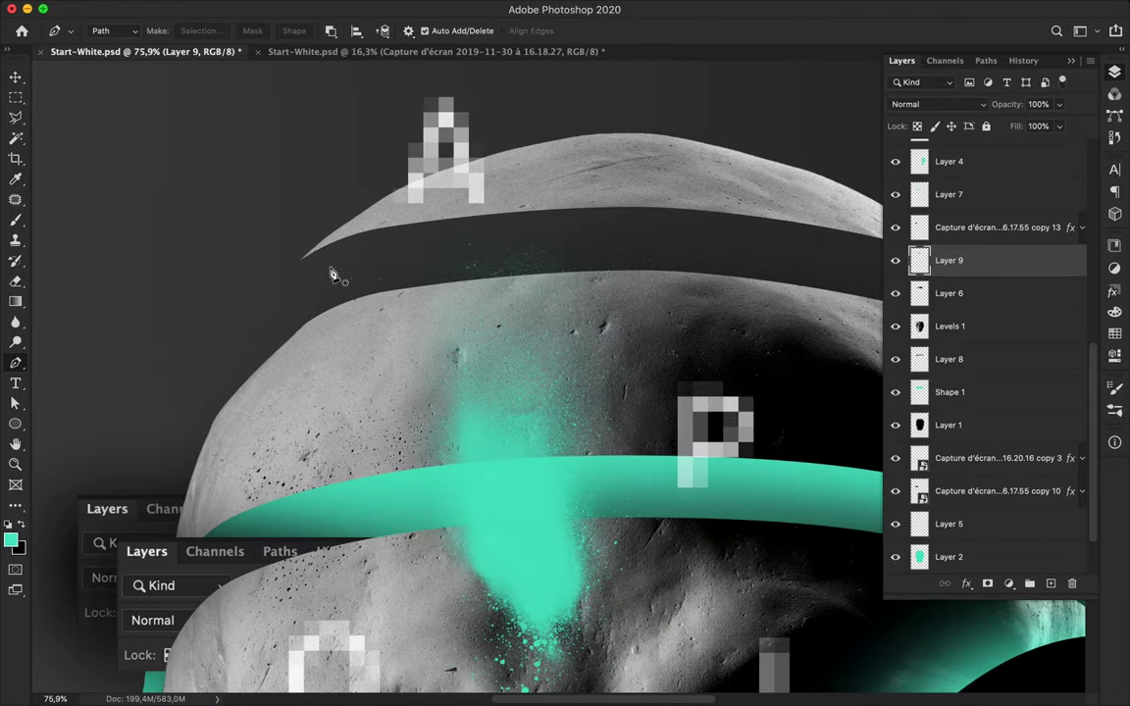
pyautogui.press('p')
pyautogui.scroll(2, 290, 315)
pyautogui.click(226, 339)
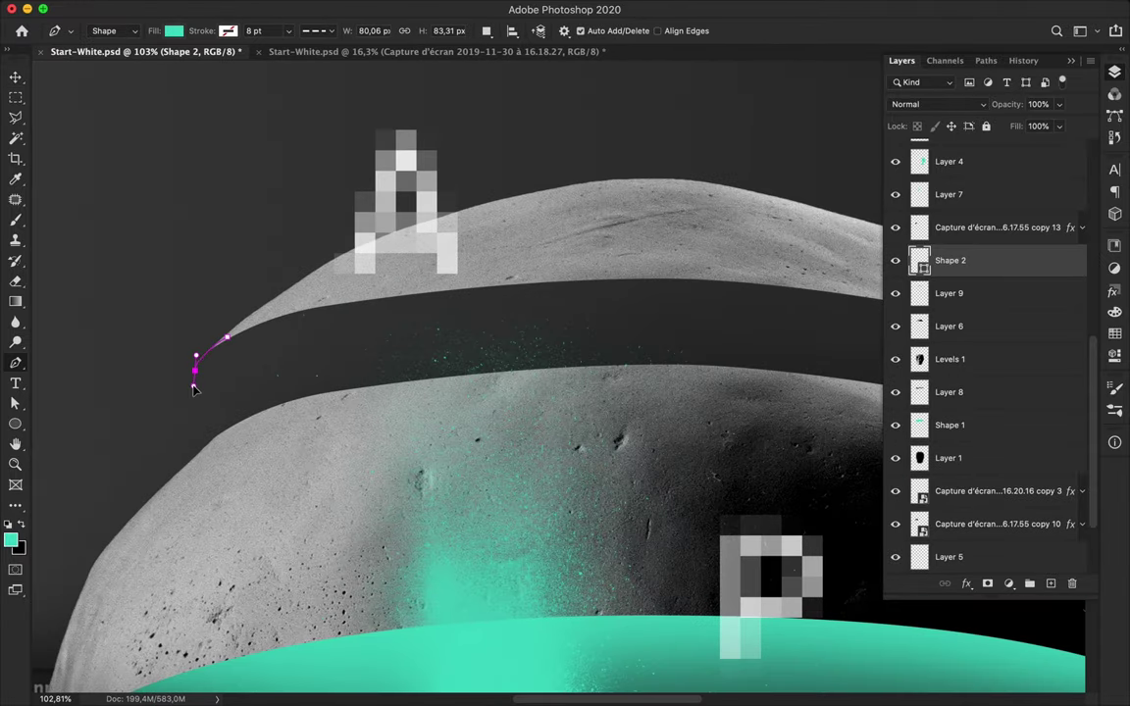
pyautogui.hscroll(10, 392, 422)
pyautogui.click(664, 456)
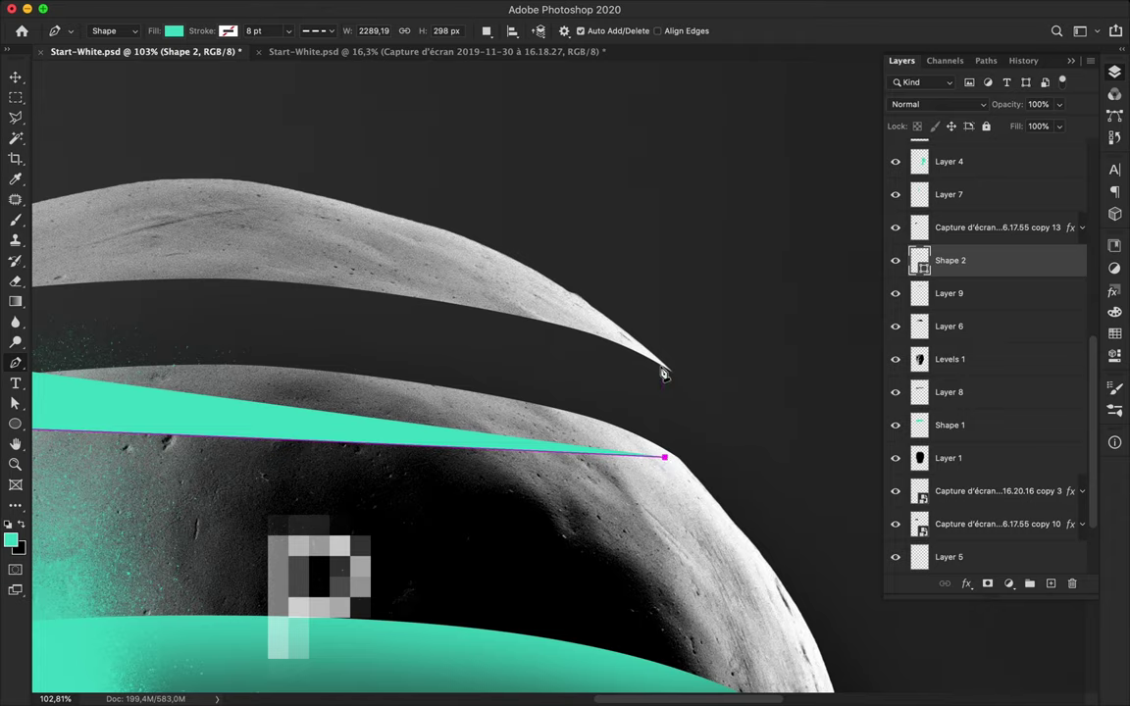
pyautogui.moveTo(197, 235); pyautogui.dragTo(247, 237)
pyautogui.hscroll(-9, 196, 341)
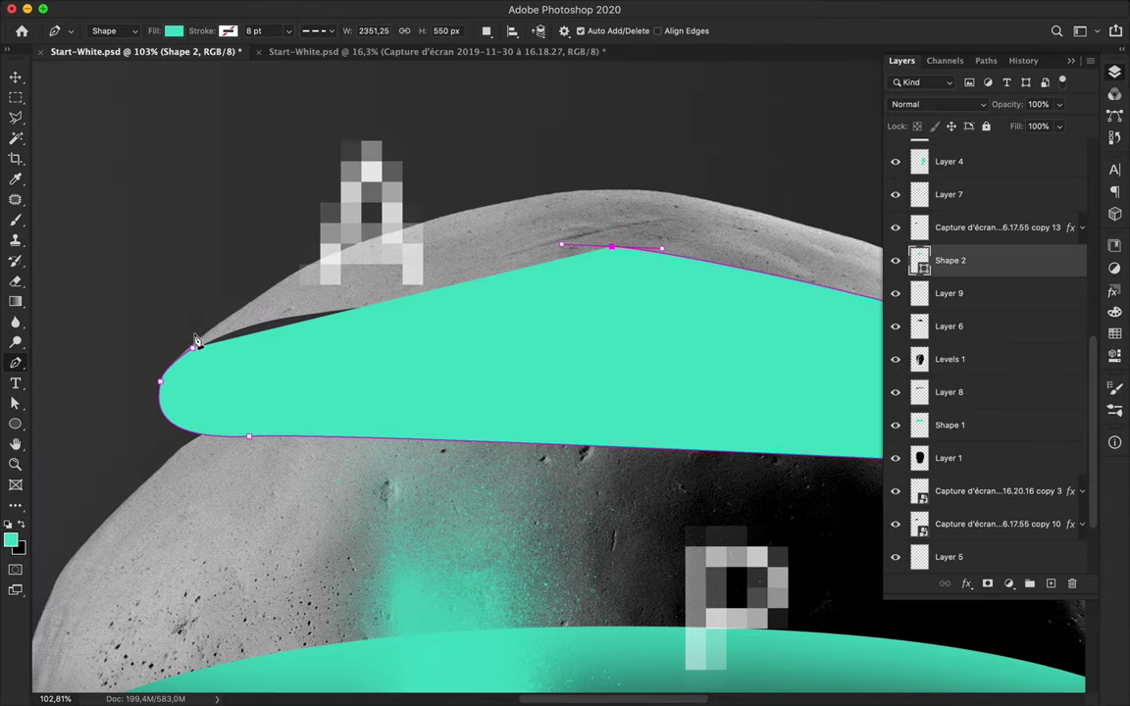
pyautogui.click(160, 382)
# - Place Shape 2 below Layer 9 and reshape the teal band's left tip
pyautogui.press('a')
pyautogui.press('v')
pyautogui.moveTo(949, 259); pyautogui.dragTo(936, 338)
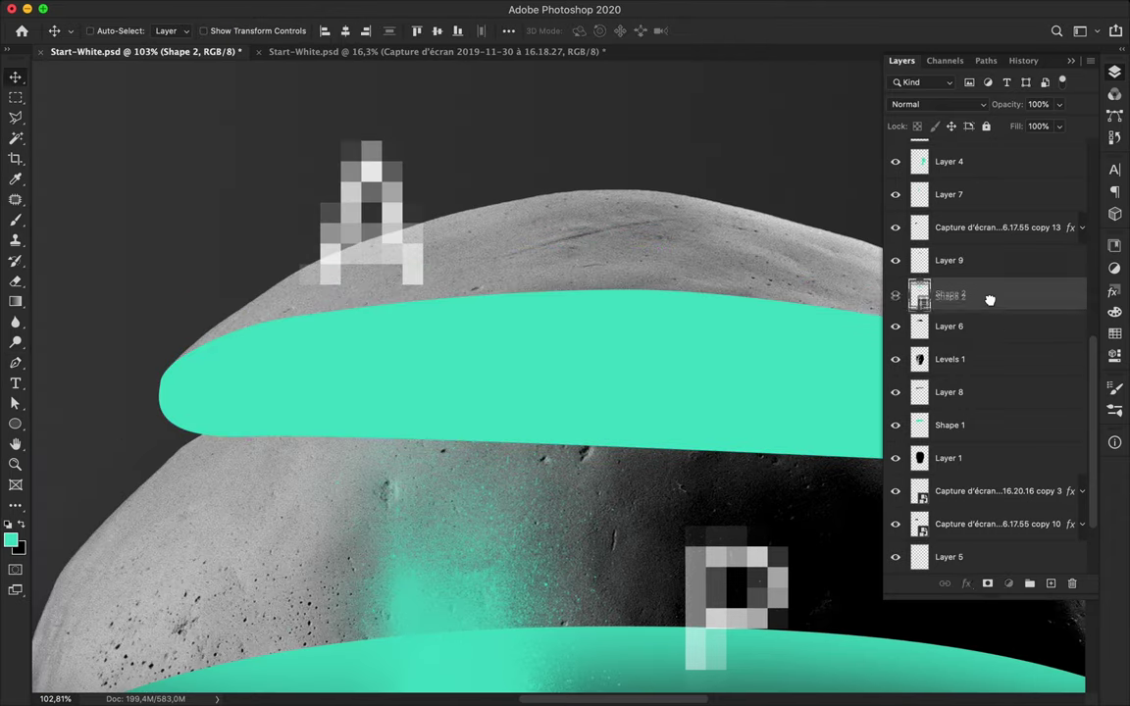
pyautogui.press('a')
pyautogui.click(160, 384)
pyautogui.scroll(3, 179, 443)
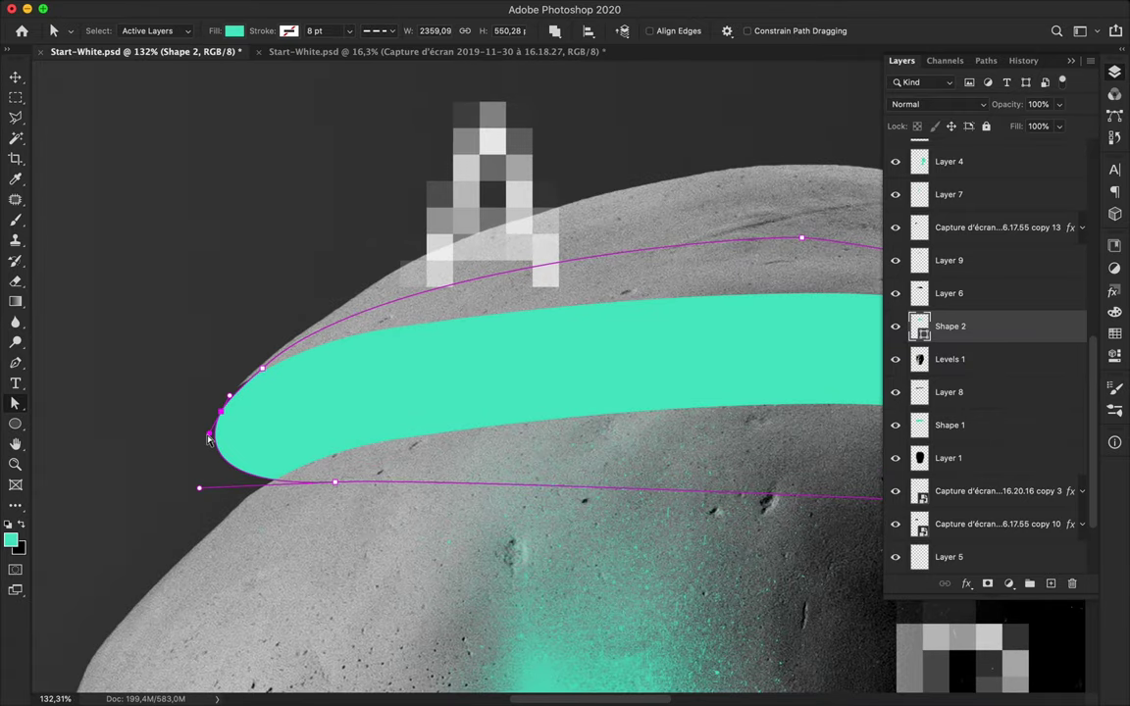
pyautogui.scroll(3, 180, 443)
pyautogui.moveTo(145, 397)
pyautogui.mouseDown()
pyautogui.moveTo(161, 371)
pyautogui.moveTo(367, 278)
pyautogui.mouseUp()
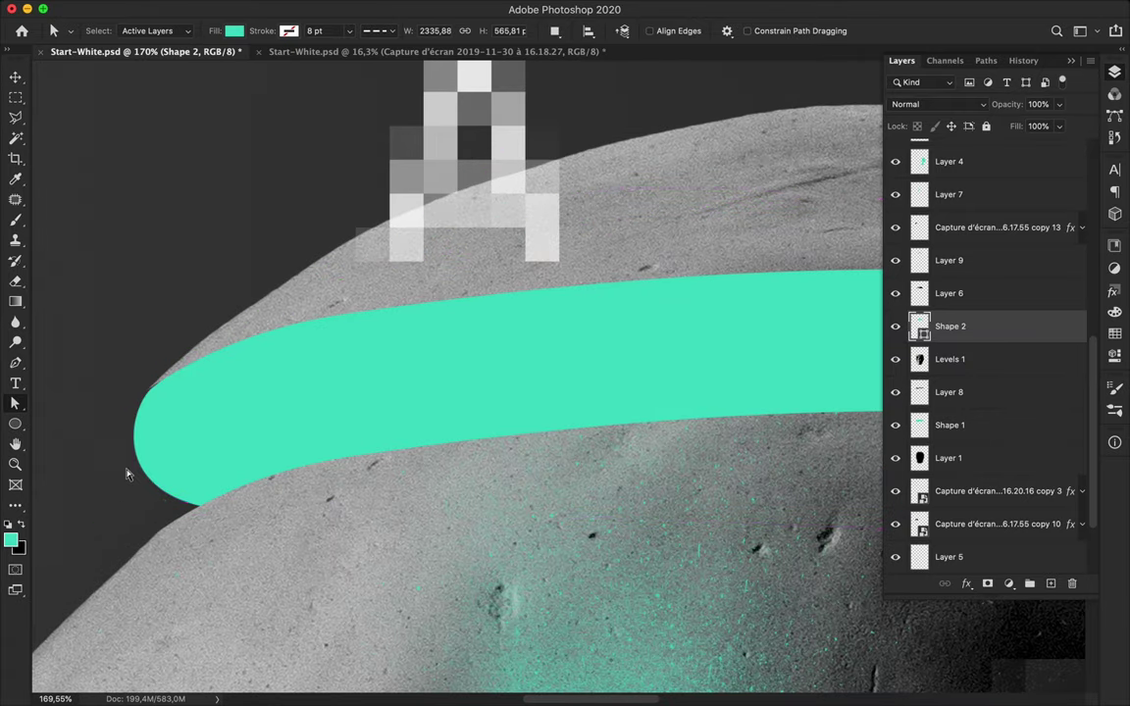
# - Make the teal band's rounded left tip pointier
pyautogui.scroll(2, 151, 428)
pyautogui.scroll(2, 307, 411)
pyautogui.moveTo(270, 637)
pyautogui.mouseDown()
pyautogui.moveTo(531, 569)
pyautogui.moveTo(285, 579)
pyautogui.mouseUp()
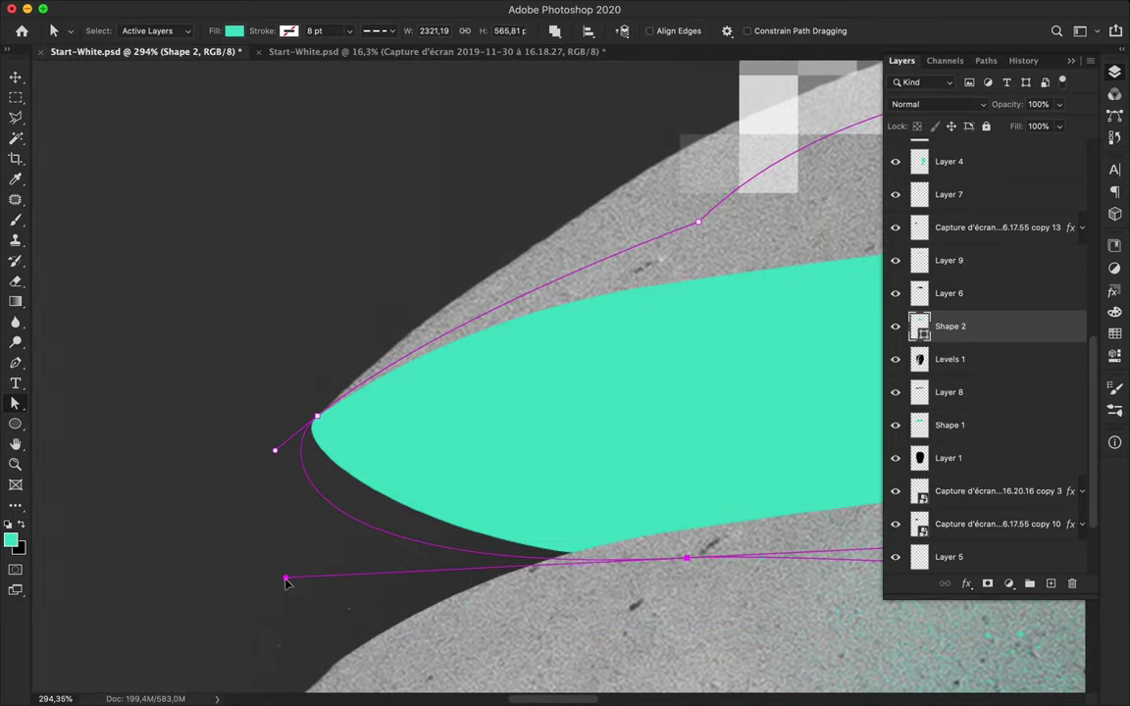
pyautogui.scroll(-3, 443, 558)
pyautogui.scroll(-2, 444, 558)
# - Refine the band's lower curve near its right tip to follow the slice
pyautogui.click(309, 467)
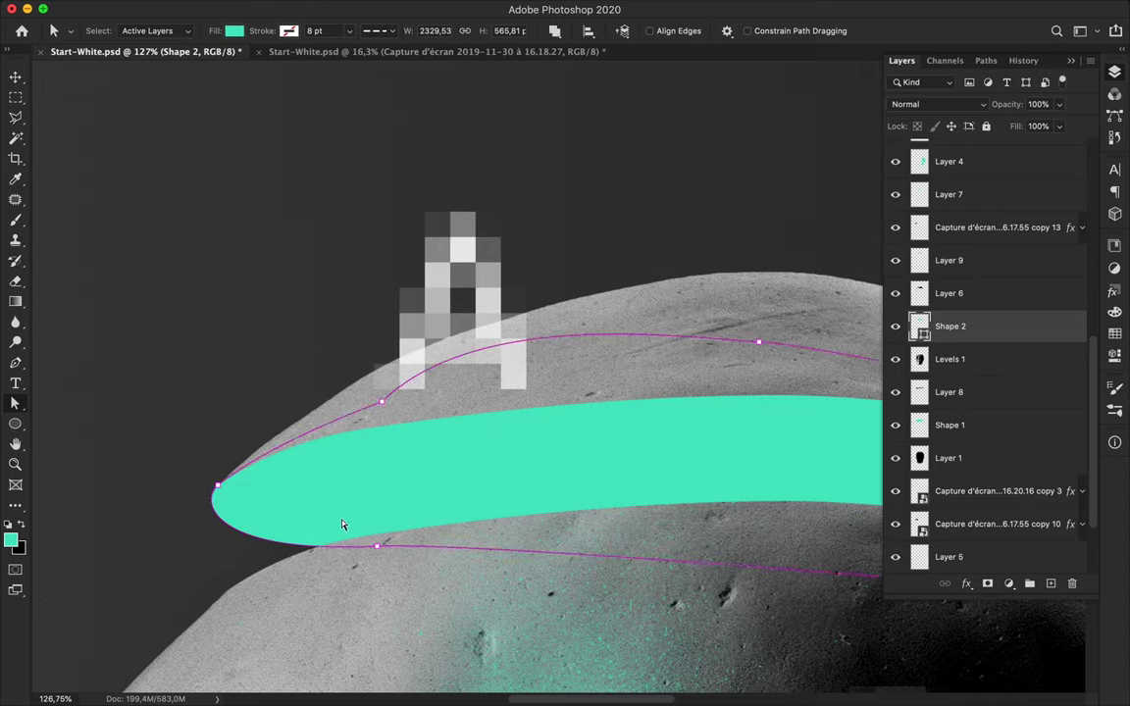
pyautogui.scroll(-1, 408, 532)
pyautogui.hscroll(5, 565, 555)
pyautogui.moveTo(564, 555); pyautogui.dragTo(562, 517)
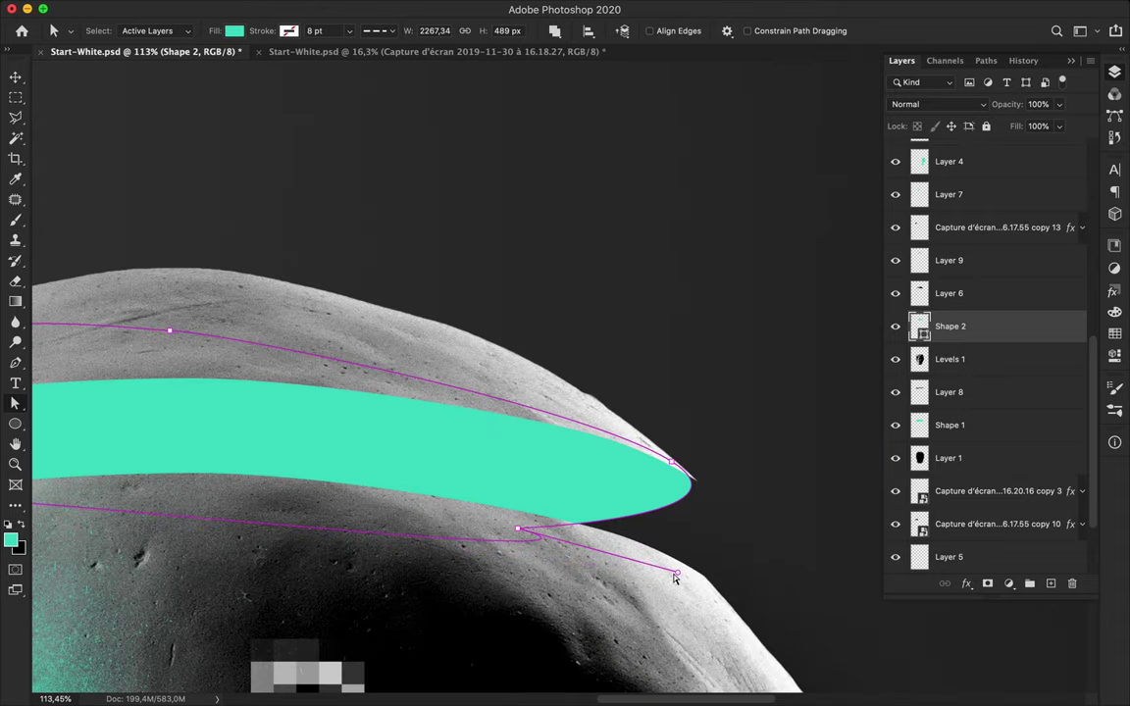
pyautogui.moveTo(665, 573); pyautogui.dragTo(348, 539)
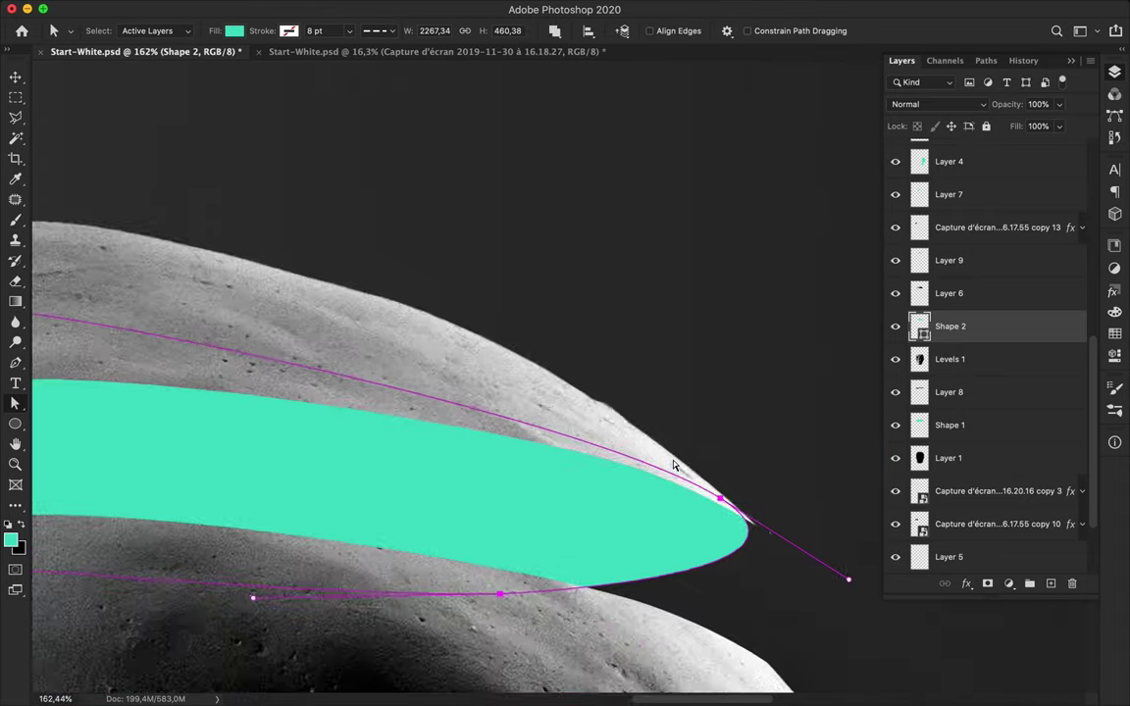
pyautogui.scroll(5, 676, 501)
pyautogui.moveTo(486, 374); pyautogui.dragTo(517, 396)
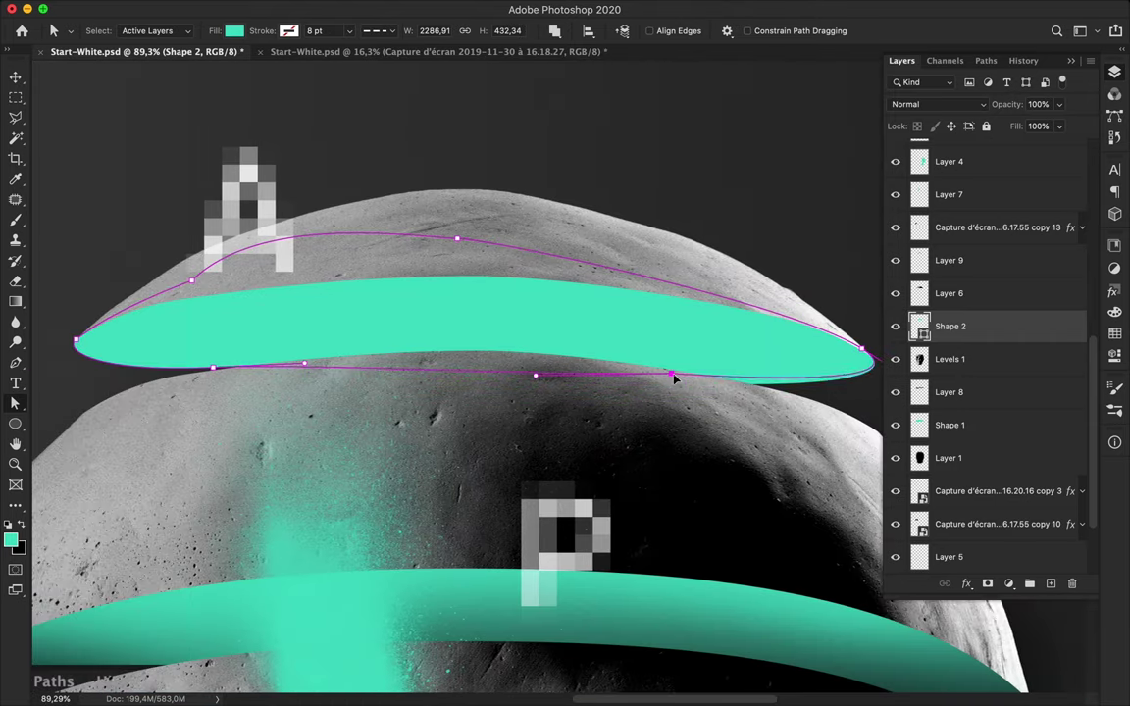
pyautogui.moveTo(673, 378); pyautogui.dragTo(673, 386)
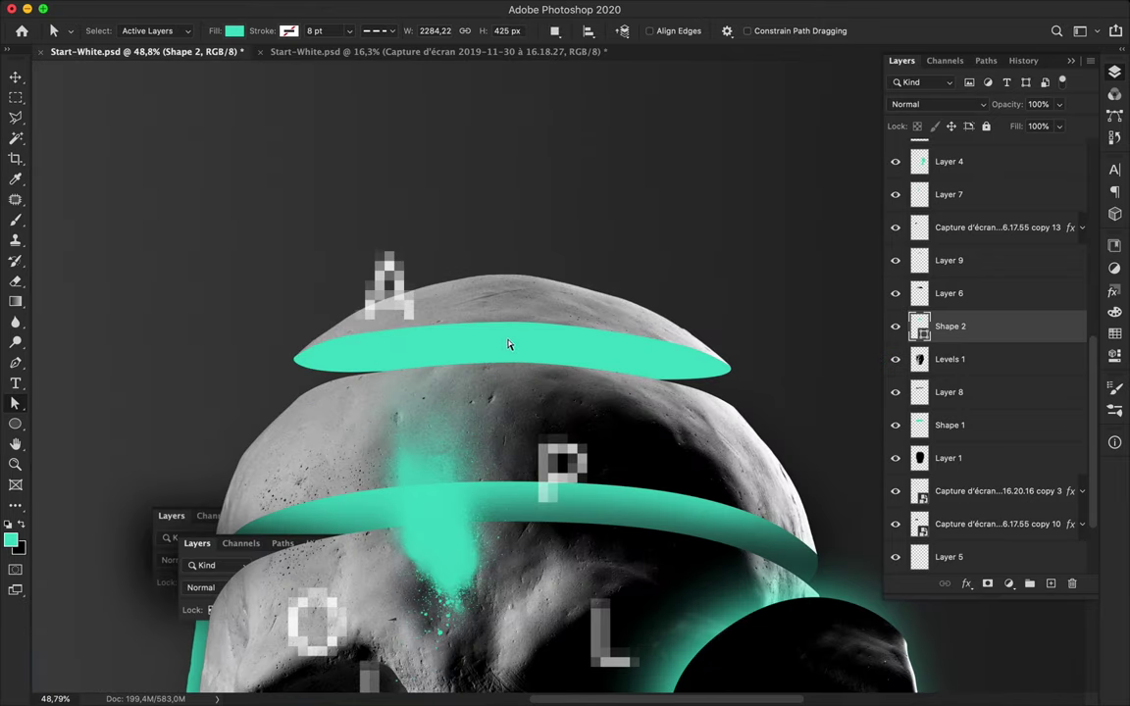
# - Fill Shape 2's ellipse outline with a gradient on a new layer and save
pyautogui.keyDown('ctrl'); pyautogui.click(920, 327); pyautogui.keyUp('ctrl')
pyautogui.hotkey('ctrl', 'shift', 'alt', 'n')
pyautogui.press('g')
pyautogui.moveTo(464, 287); pyautogui.dragTo(569, 394)
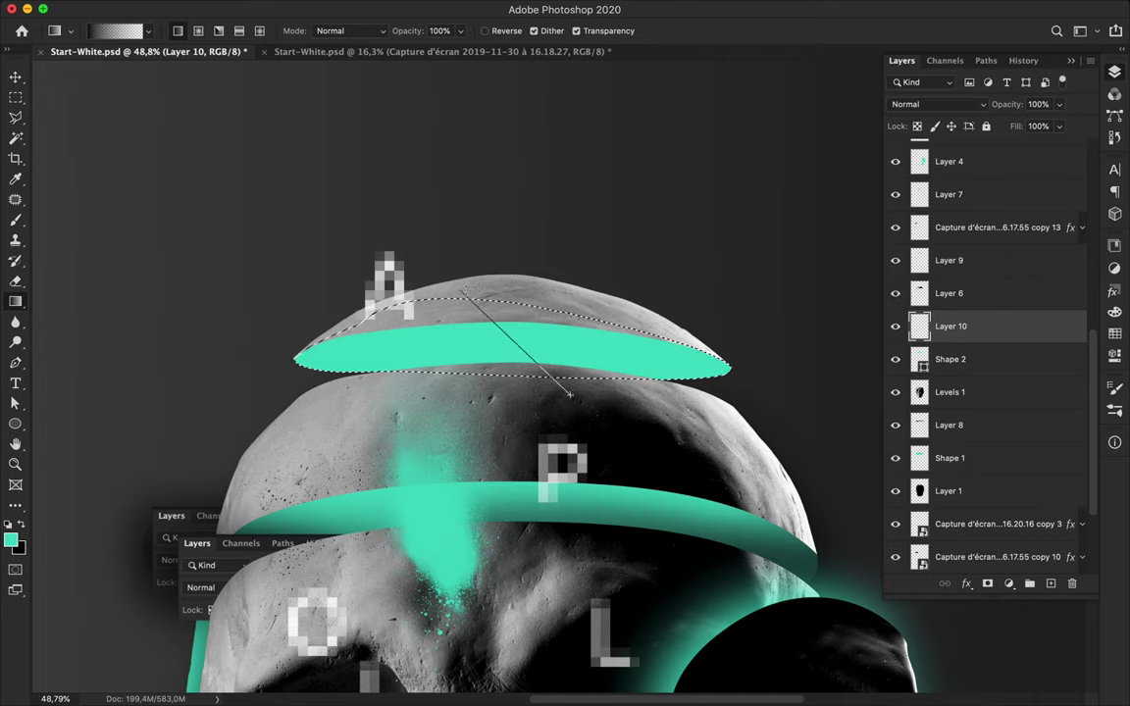
pyautogui.hotkey('ctrl', 's')
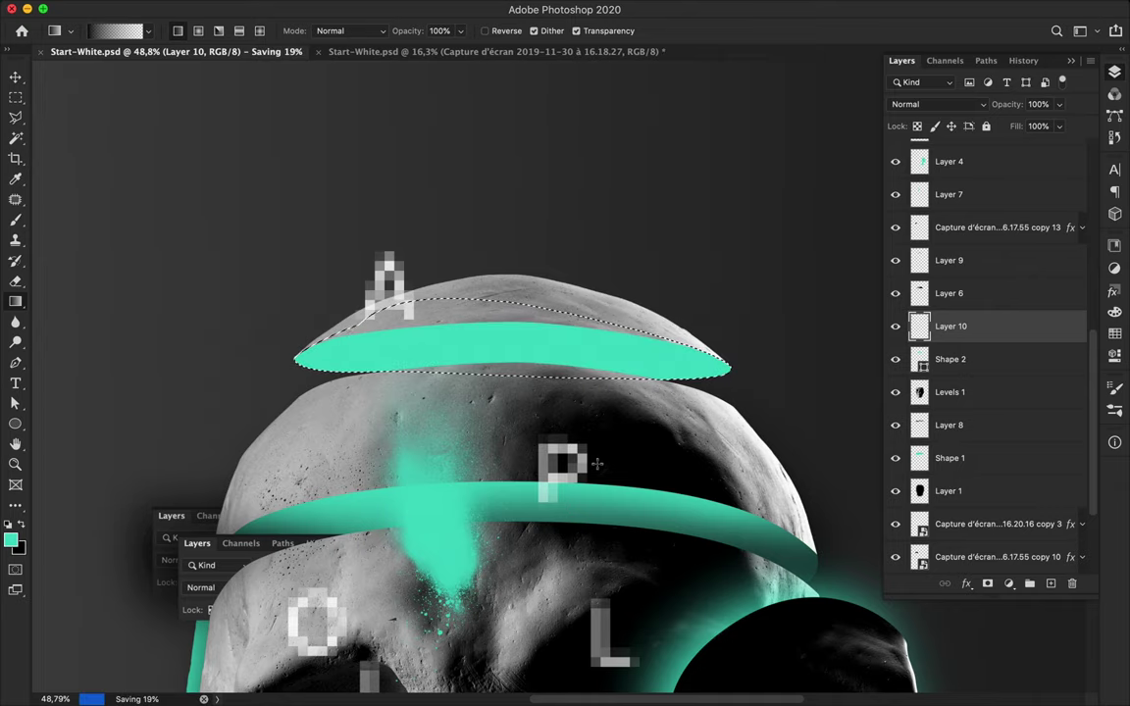
# - Redo the ellipse gradient so it darkens toward the bottom right
pyautogui.moveTo(584, 402)
pyautogui.mouseDown()
pyautogui.moveTo(520, 343)
pyautogui.moveTo(592, 470)
pyautogui.mouseUp()
pyautogui.moveTo(549, 295); pyautogui.dragTo(510, 383)
pyautogui.hotkey('ctrl', 'z')
pyautogui.hotkey('ctrl', 'shift', 'z')
pyautogui.press('e')
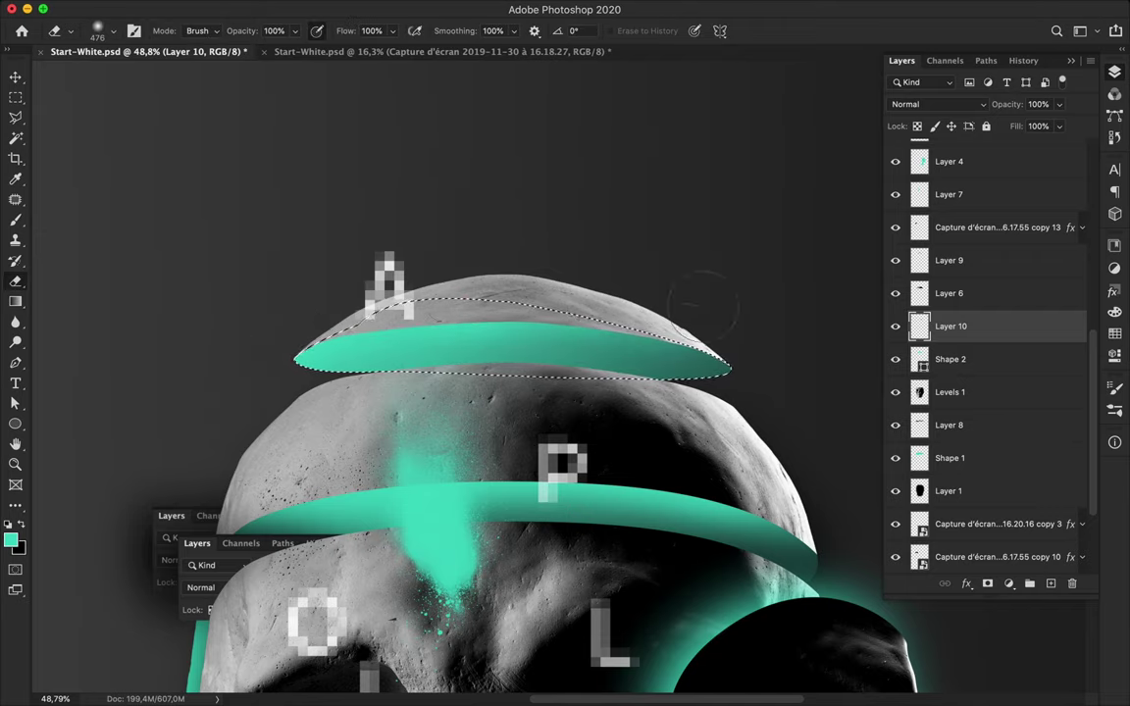
# - Scale the Layer 4 dark skull down slightly with Free Transform
pyautogui.press('v')
pyautogui.scroll(-3, 549, 284)
pyautogui.scroll(-3, 588, 289)
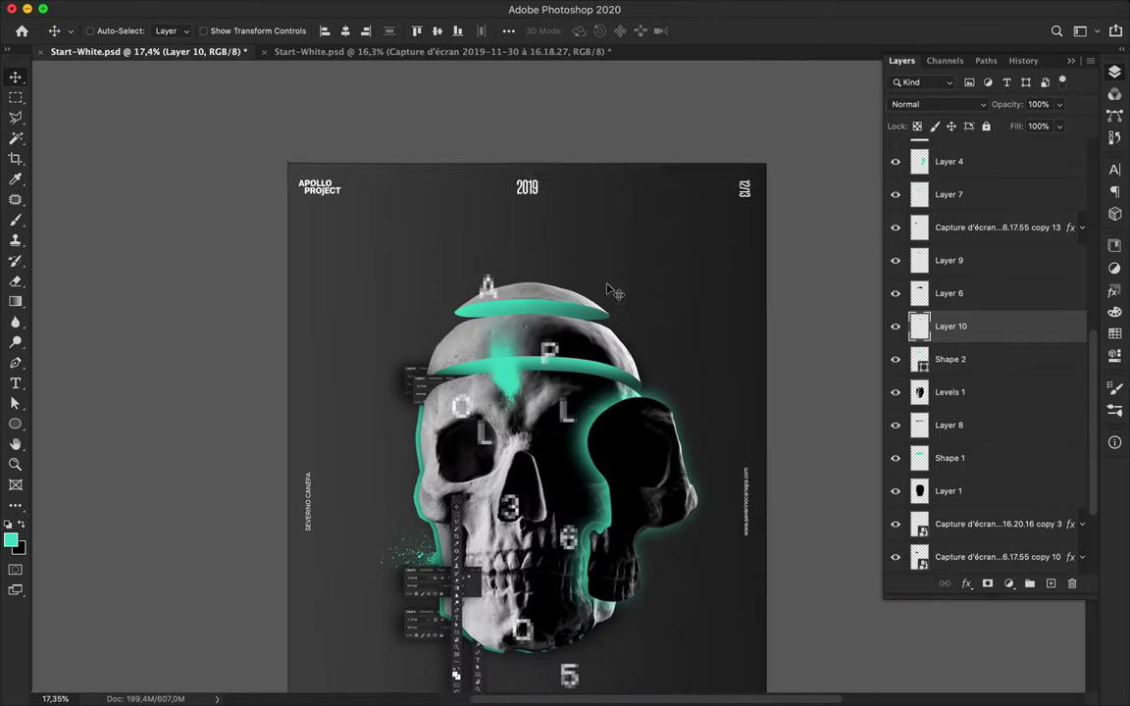
pyautogui.scroll(1, 613, 291)
pyautogui.scroll(1, 613, 291)
pyautogui.click(613, 291)
pyautogui.hotkey('ctrl', 't')
pyautogui.moveTo(542, 540); pyautogui.dragTo(555, 533)
# - Nudge the dark right-hand skull, narrow it from the right, commit and save
pyautogui.moveTo(752, 200); pyautogui.dragTo(751, 210)
pyautogui.moveTo(607, 341); pyautogui.dragTo(618, 348)
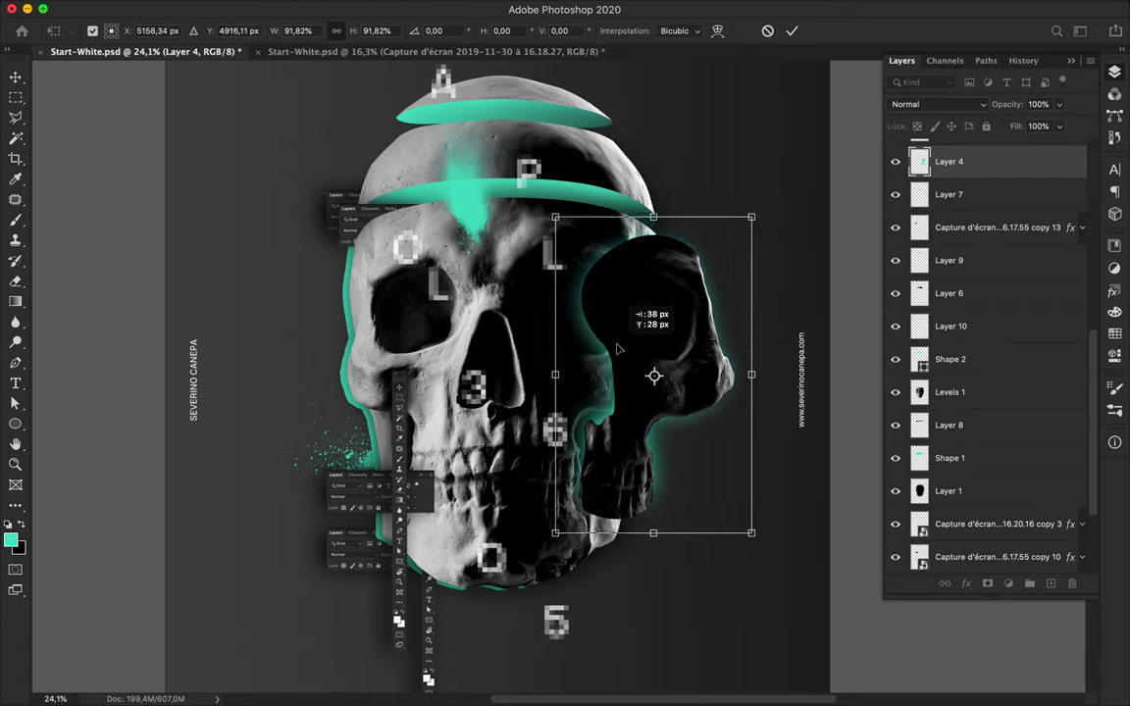
pyautogui.moveTo(752, 374); pyautogui.dragTo(730, 371)
pyautogui.moveTo(651, 284); pyautogui.dragTo(649, 278)
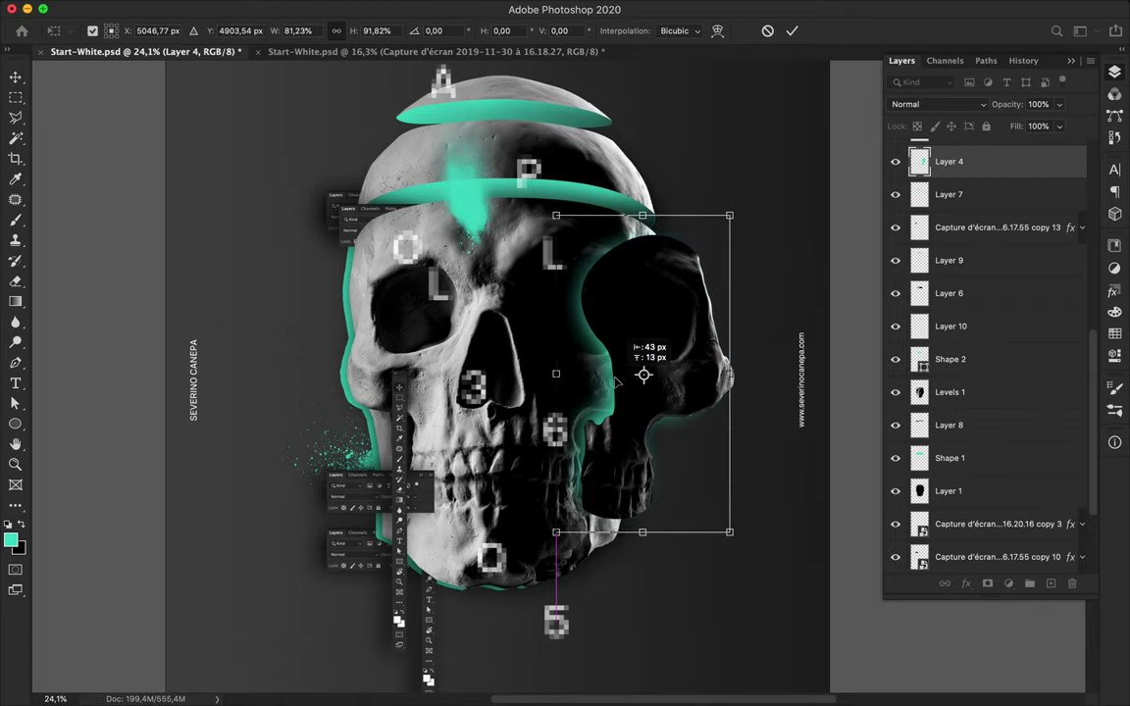
pyautogui.press('Return')
pyautogui.hotkey('ctrl', 's')
# - Select the Levels 1 layer and switch to the Pen tool
pyautogui.click(459, 372)
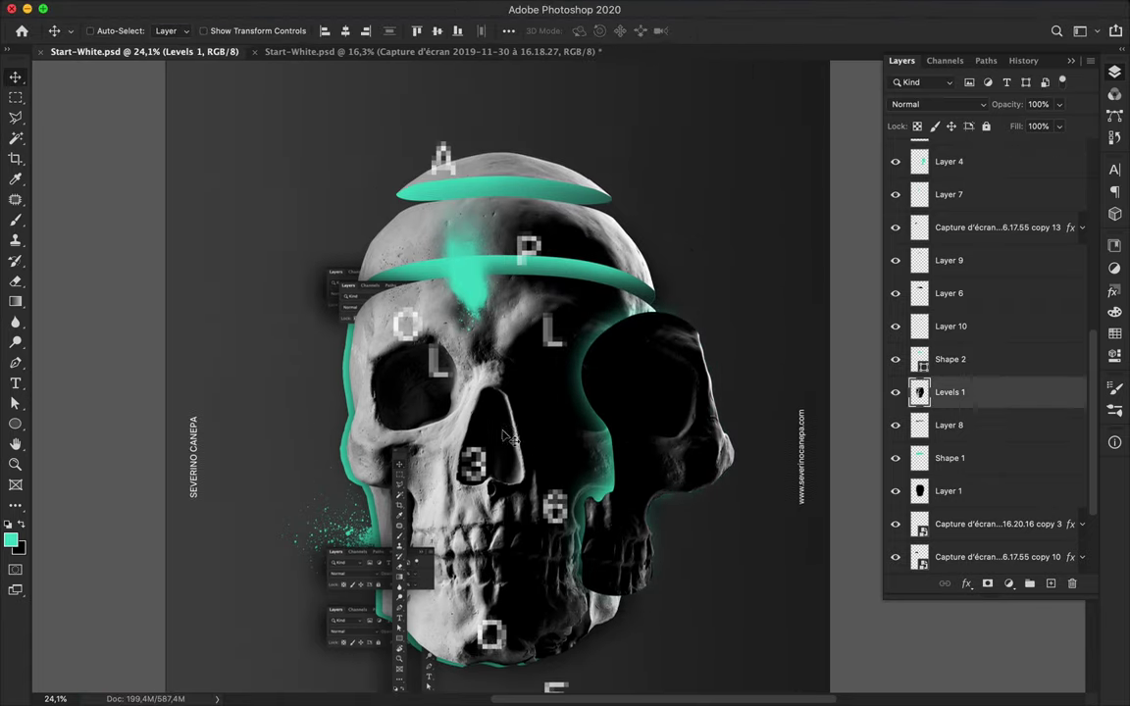
pyautogui.scroll(1, 382, 410)
pyautogui.press('p')
pyautogui.scroll(2, 382, 409)
# - Set the Pen to Path mode and trace around the left eye socket and forehead
pyautogui.scroll(2, 196, 461)
pyautogui.click(123, 456)
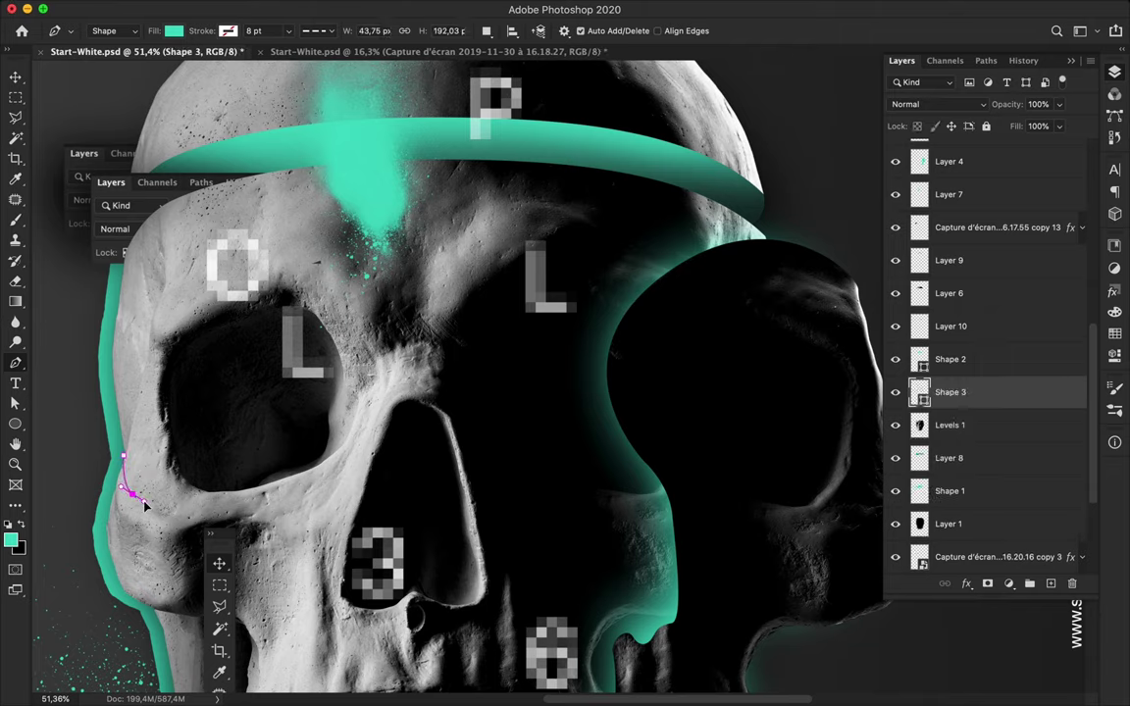
pyautogui.hotkey('ctrl', 'z')
pyautogui.hotkey('ctrl', 'z')
pyautogui.hotkey('ctrl', 'z')
pyautogui.click(113, 30)
pyautogui.click(108, 46)
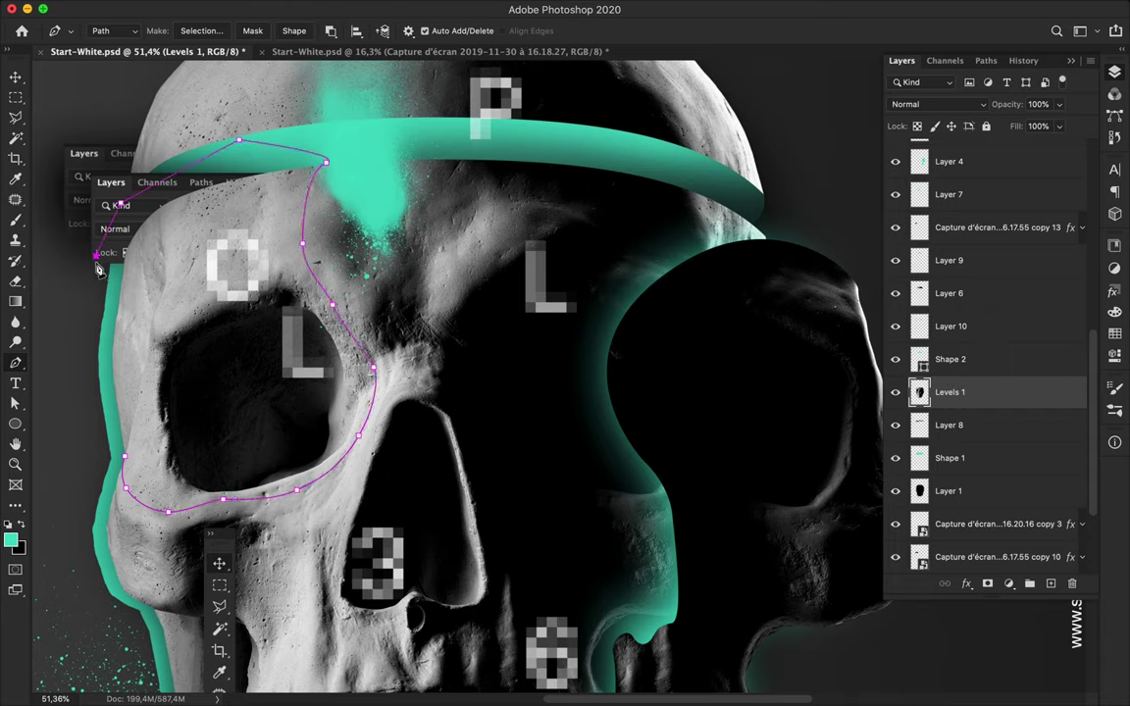
# - Fill the traced selection black on a new layer, then draw a teal ellipse over the eye
pyautogui.click(184, 32)
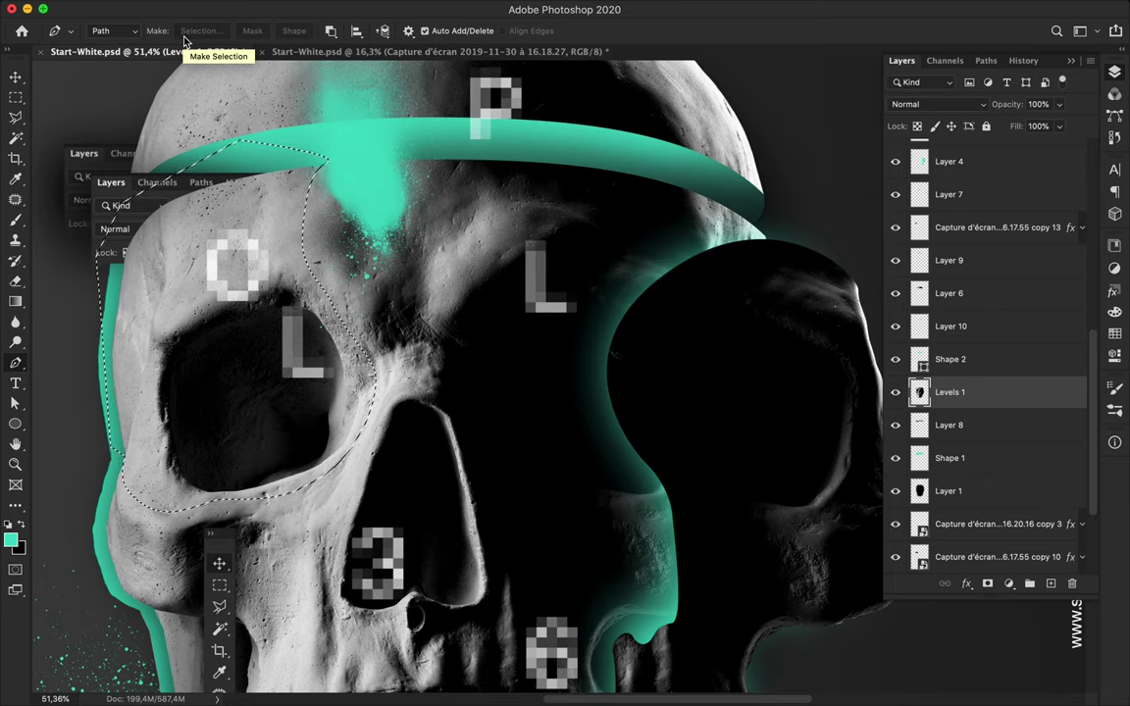
pyautogui.hotkey('ctrl', 'shift', 'alt', 'n')
pyautogui.hotkey('ctrl', 'BackSpace')
pyautogui.press('m')
pyautogui.hotkey('ctrl', 'd')
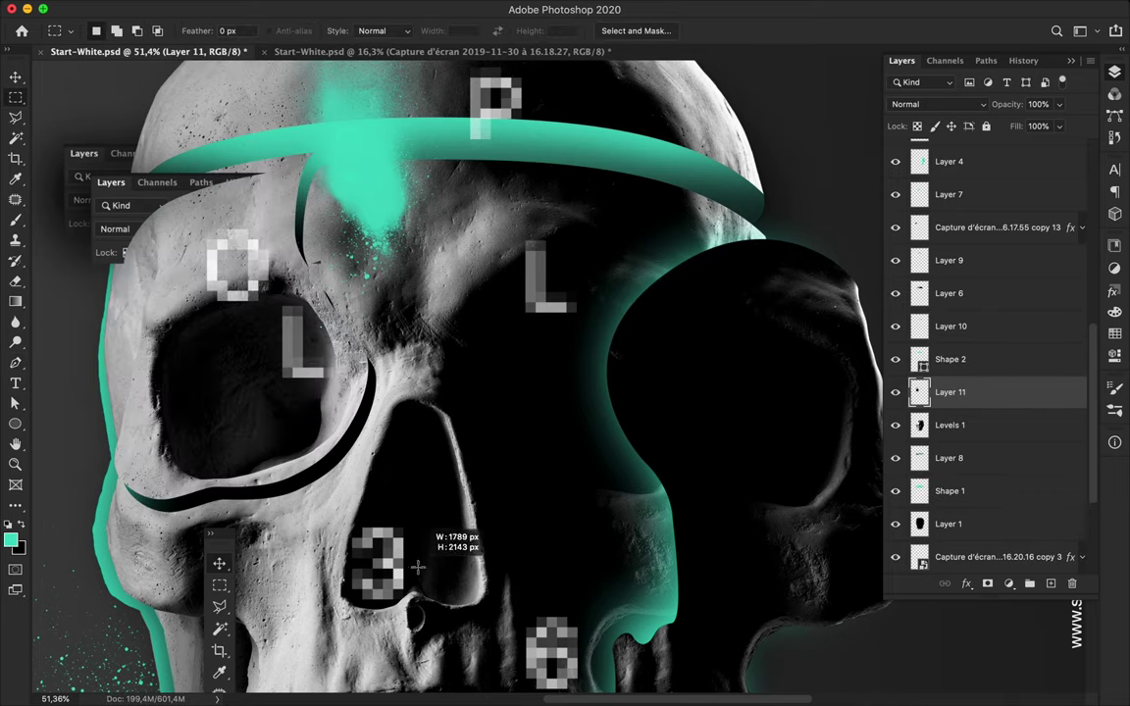
pyautogui.press('u')
pyautogui.moveTo(69, 145); pyautogui.dragTo(423, 531)
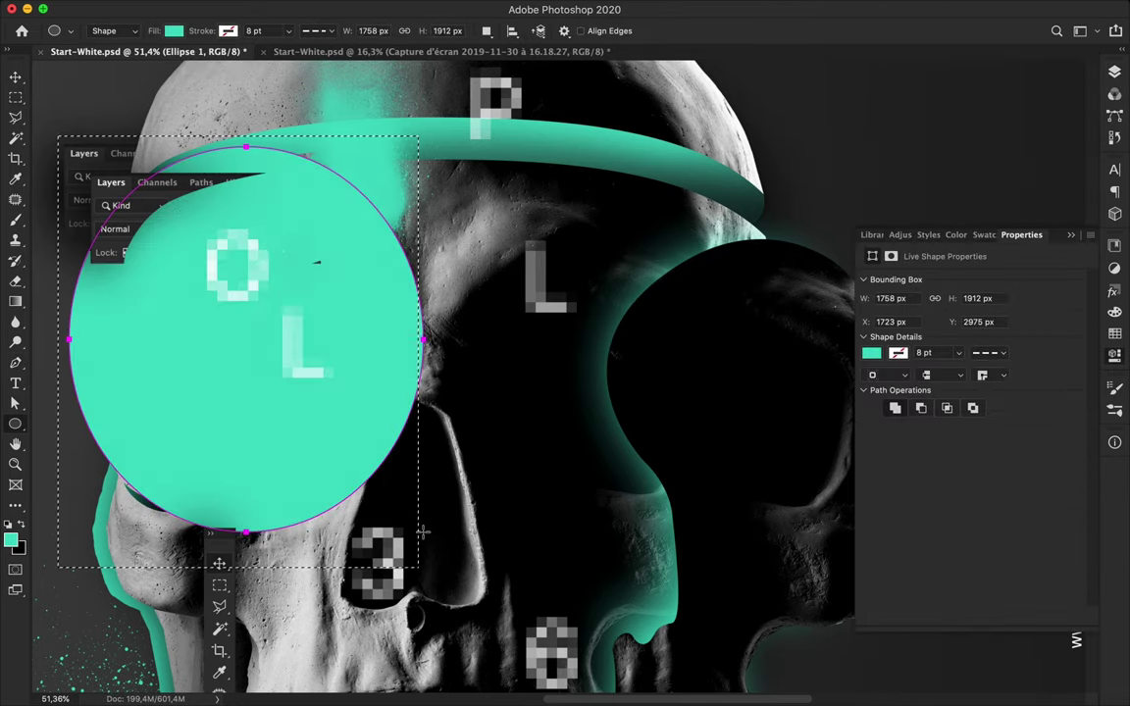
# - Reshape the teal ellipse, clip it to the black traced layer and set Multiply
pyautogui.press('a')
pyautogui.moveTo(245, 147); pyautogui.dragTo(275, 138)
pyautogui.press('v')
pyautogui.press('F7')
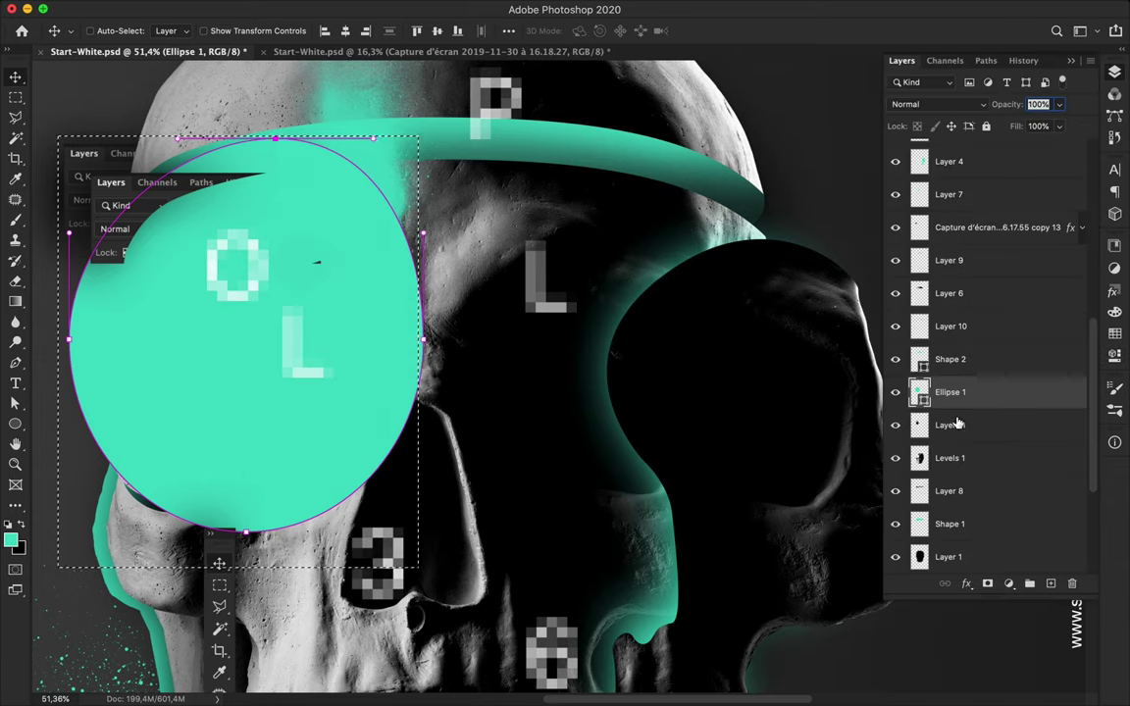
pyautogui.keyDown('alt'); pyautogui.click(956, 409); pyautogui.keyUp('alt')
pyautogui.click(978, 105)
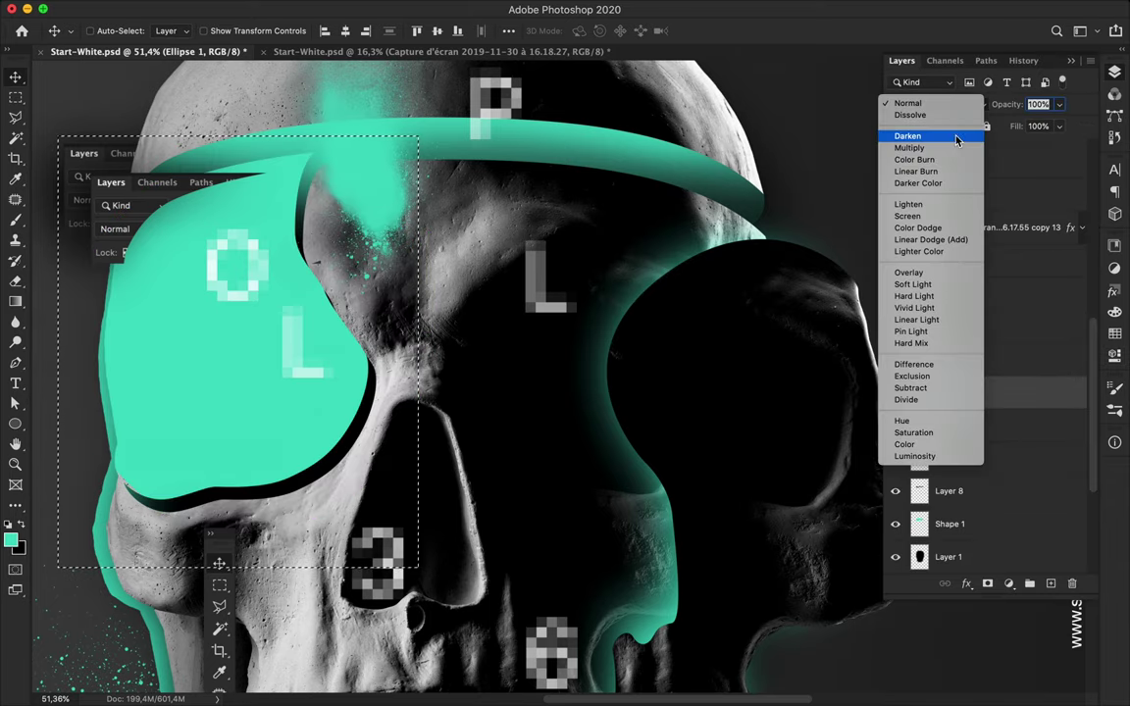
pyautogui.click(923, 149)
pyautogui.scroll(-1, 556, 383)
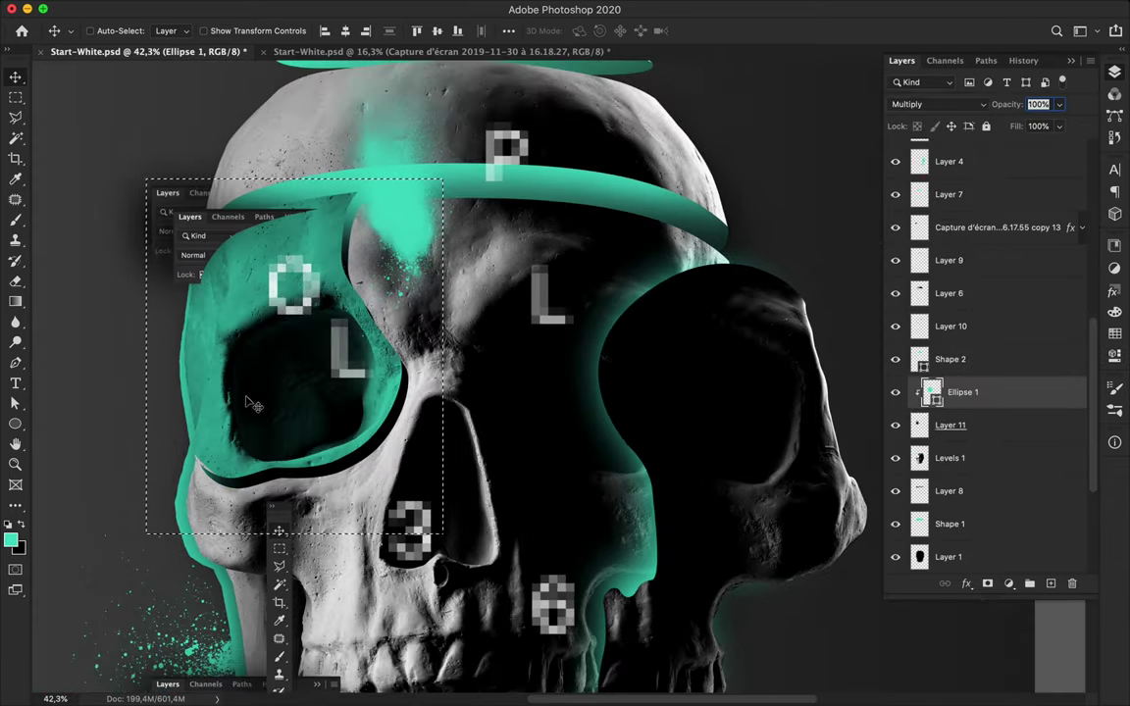
# - Move the teal ellipse down so it sits over the left eye
pyautogui.press('m')
pyautogui.press('v')
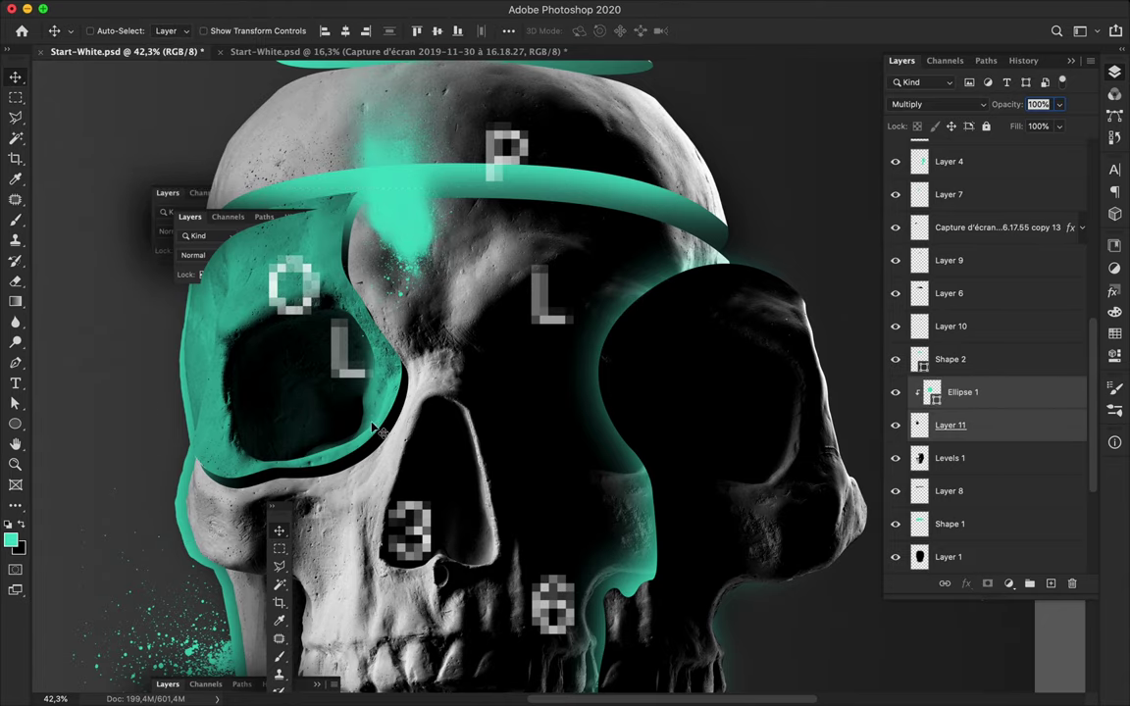
pyautogui.moveTo(339, 372); pyautogui.dragTo(363, 392)
pyautogui.press('a')
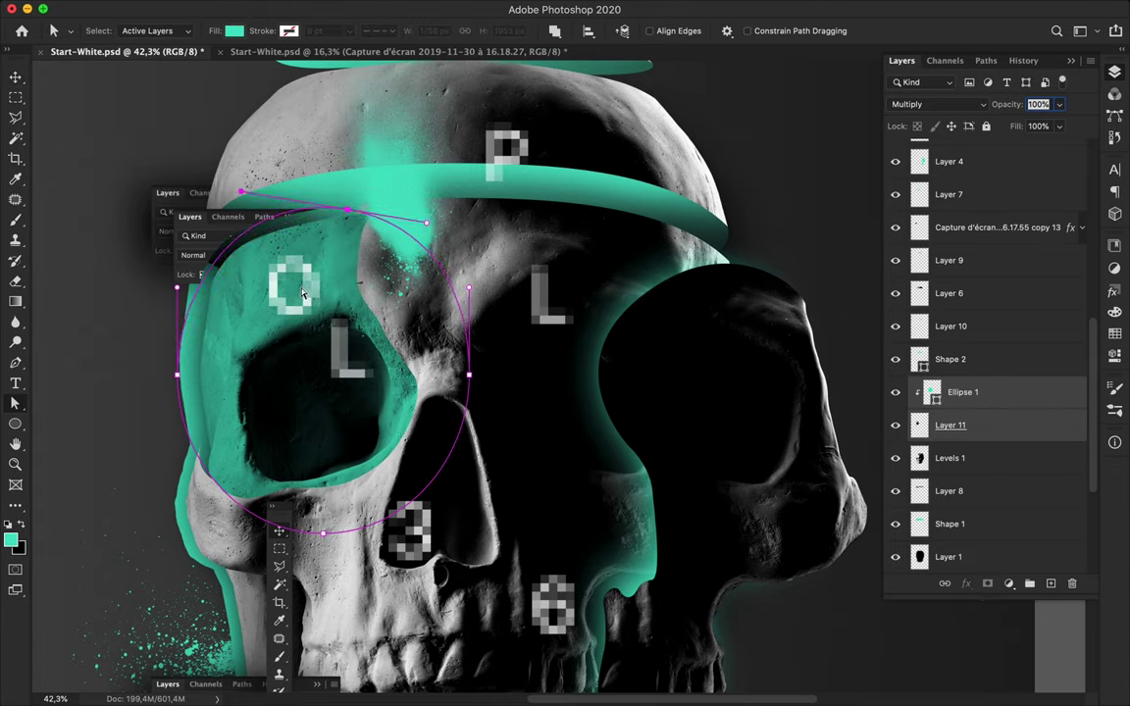
pyautogui.press('v')
pyautogui.moveTo(254, 328); pyautogui.dragTo(253, 361)
pyautogui.press('a')
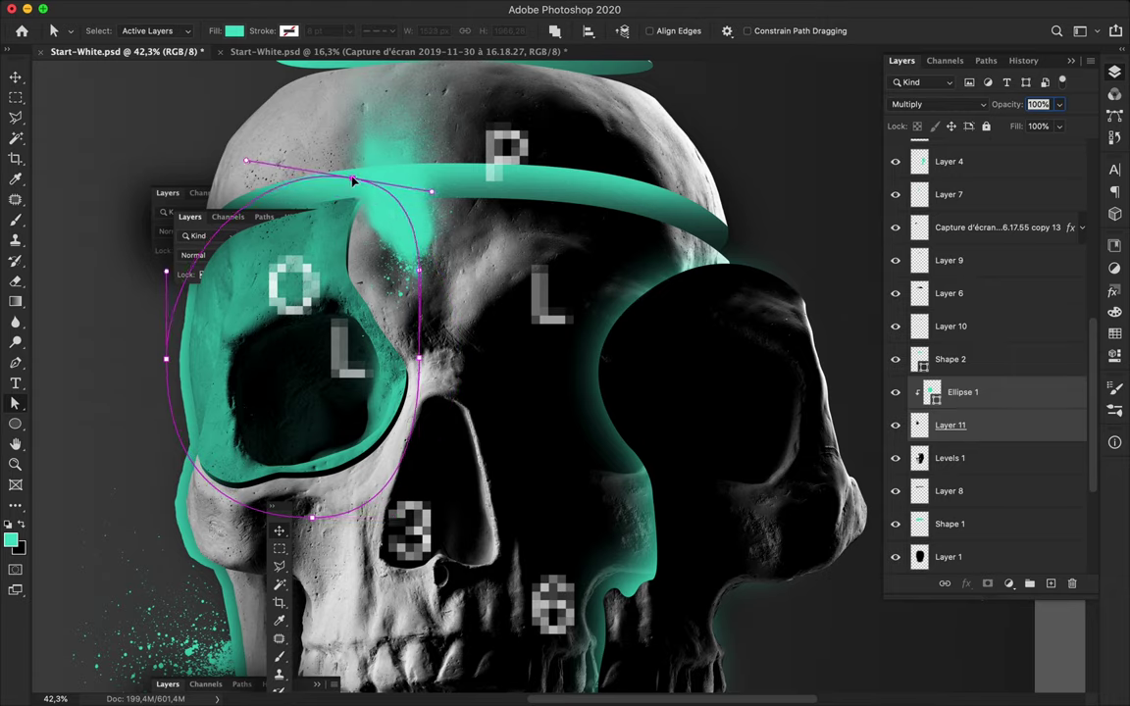
pyautogui.press('v')
# - Duplicate Ellipse 1 and set the copy's blend mode to Soft Light
pyautogui.click(980, 393)
pyautogui.hotkey('ctrl', 'j')
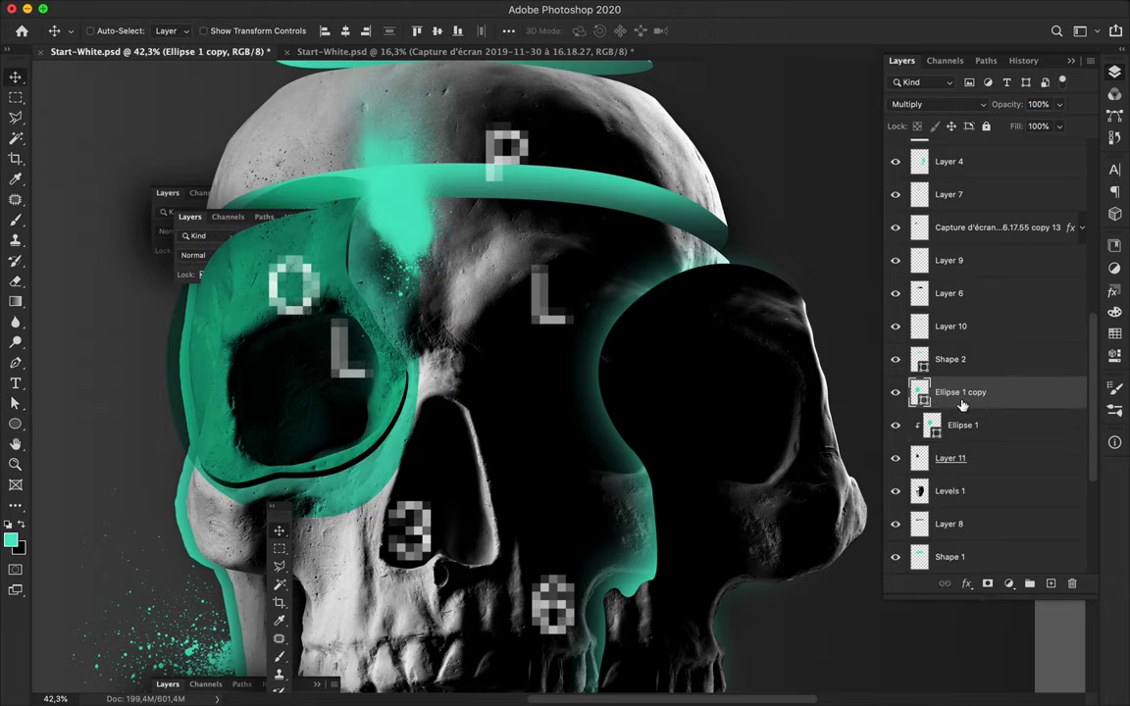
pyautogui.click(939, 104)
pyautogui.click(912, 239)
# - Resize and reposition both ellipse layers together to fit the left eye
pyautogui.keyDown('shift'); pyautogui.click(696, 392); pyautogui.keyUp('shift')
pyautogui.hotkey('ctrl', 't')
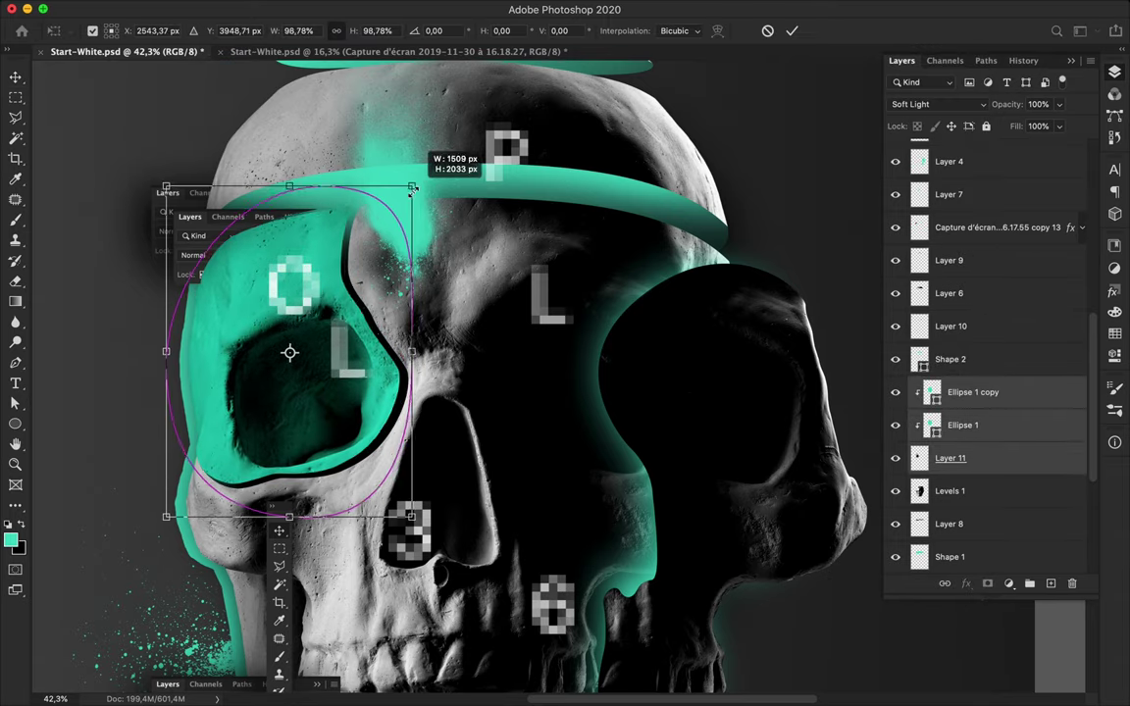
pyautogui.moveTo(420, 178); pyautogui.dragTo(422, 210)
pyautogui.moveTo(261, 286); pyautogui.dragTo(285, 319)
pyautogui.moveTo(358, 487); pyautogui.dragTo(338, 437)
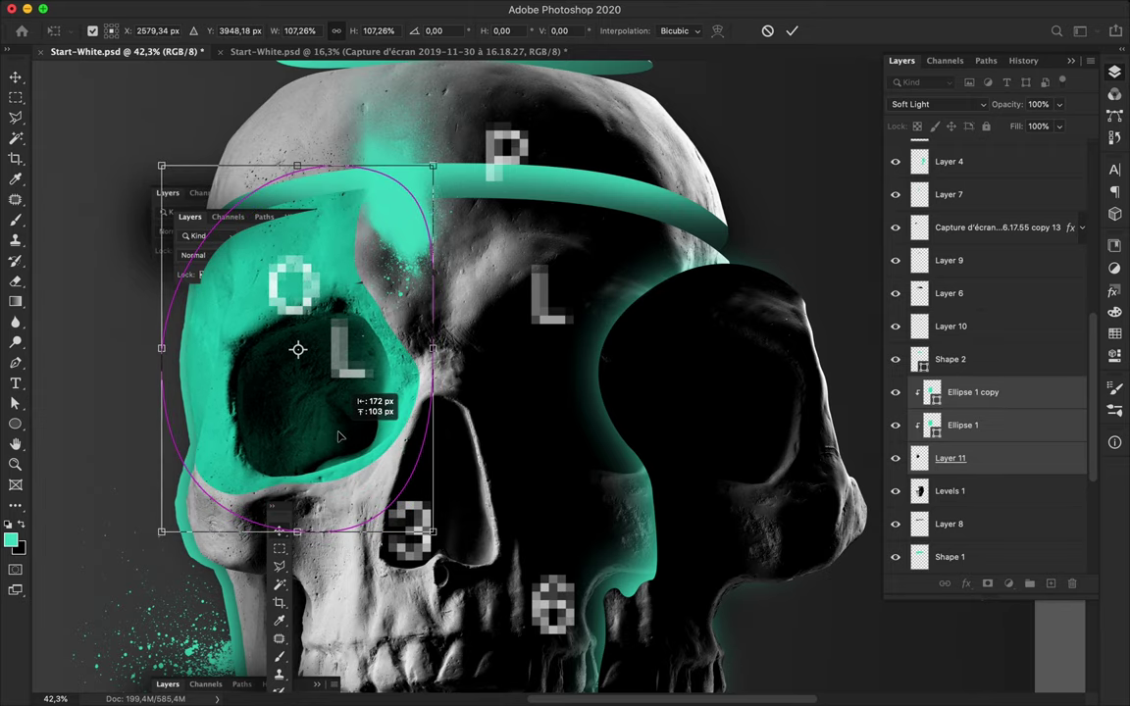
pyautogui.press('Return')
pyautogui.hotkey('ctrl', '0')
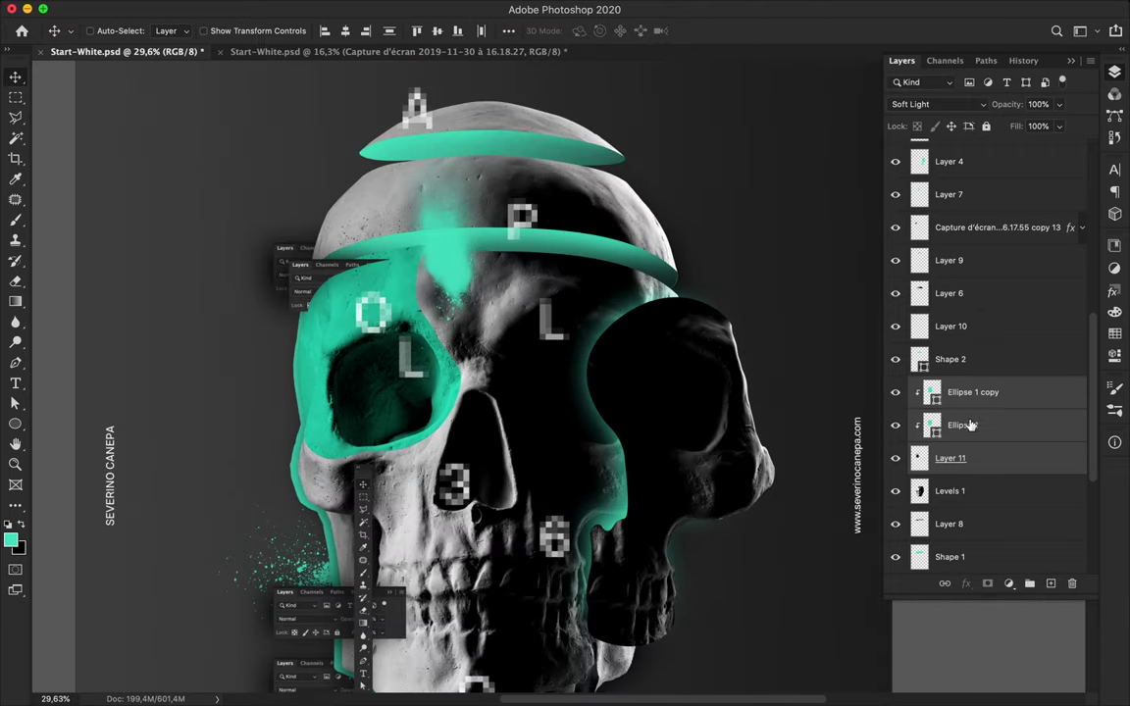
pyautogui.doubleClick(990, 400)
# - Give Ellipse 1 copy a black Inner Shadow with Distance 57, Size 125 and higher opacity
pyautogui.click(434, 484)
pyautogui.moveTo(588, 333); pyautogui.dragTo(727, 217)
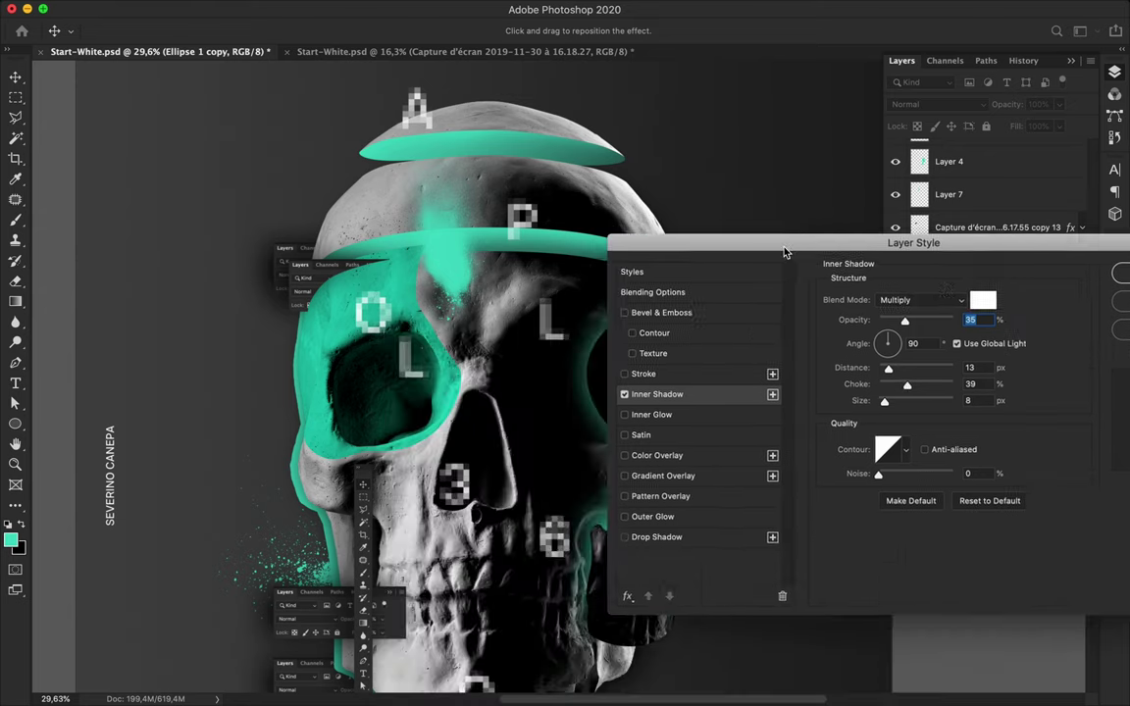
pyautogui.click(903, 277)
pyautogui.press('Return')
pyautogui.moveTo(804, 343)
pyautogui.mouseDown()
pyautogui.moveTo(836, 345)
pyautogui.moveTo(794, 358)
pyautogui.moveTo(821, 374)
pyautogui.mouseUp()
pyautogui.moveTo(820, 293); pyautogui.dragTo(833, 293)
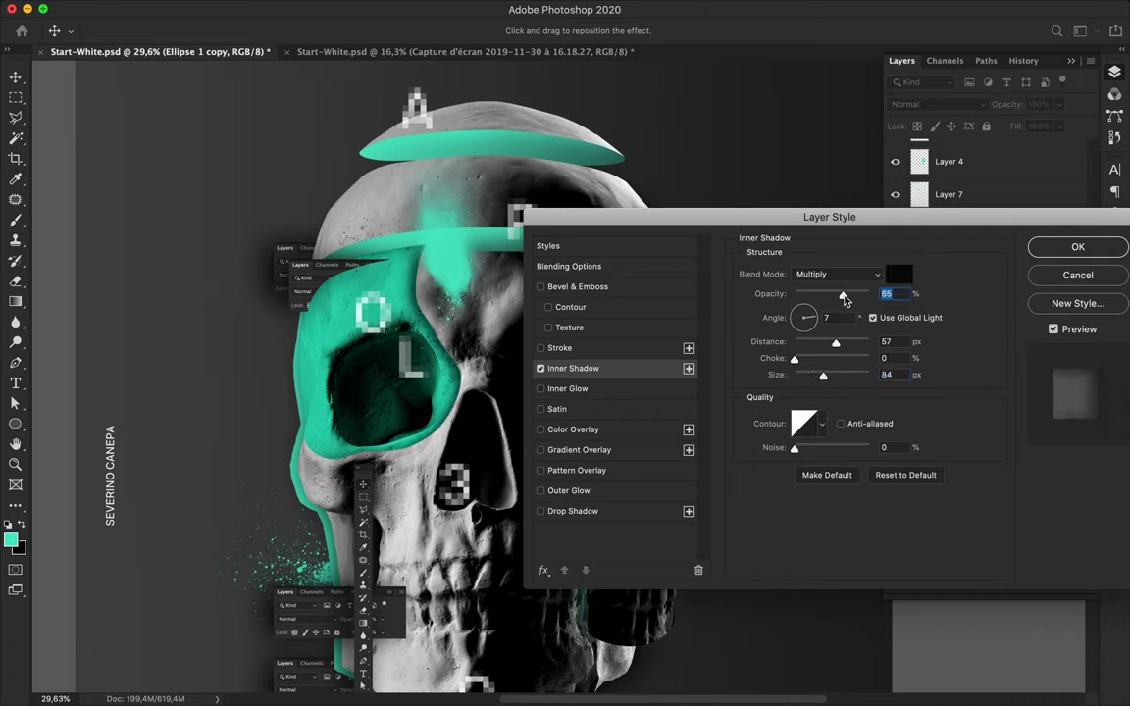
pyautogui.moveTo(822, 373); pyautogui.dragTo(834, 376)
pyautogui.moveTo(795, 448); pyautogui.dragTo(794, 448)
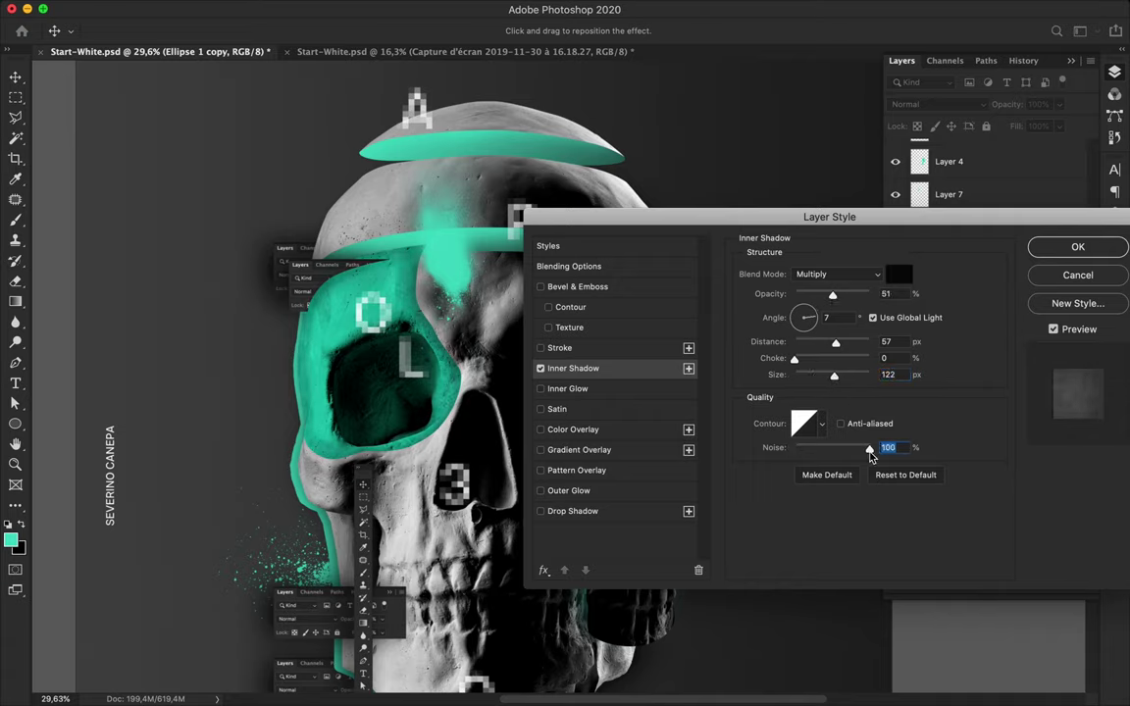
pyautogui.moveTo(834, 375); pyautogui.dragTo(835, 376)
pyautogui.moveTo(832, 293); pyautogui.dragTo(837, 293)
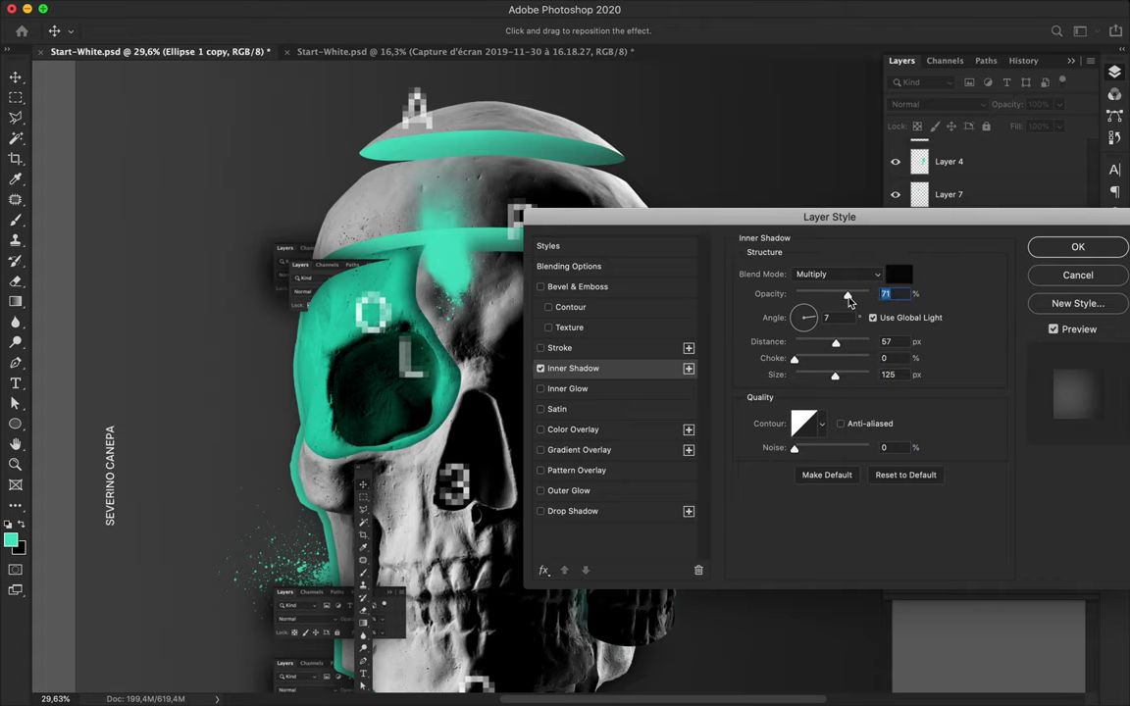
pyautogui.click(1077, 251)
pyautogui.scroll(-3, 404, 459)
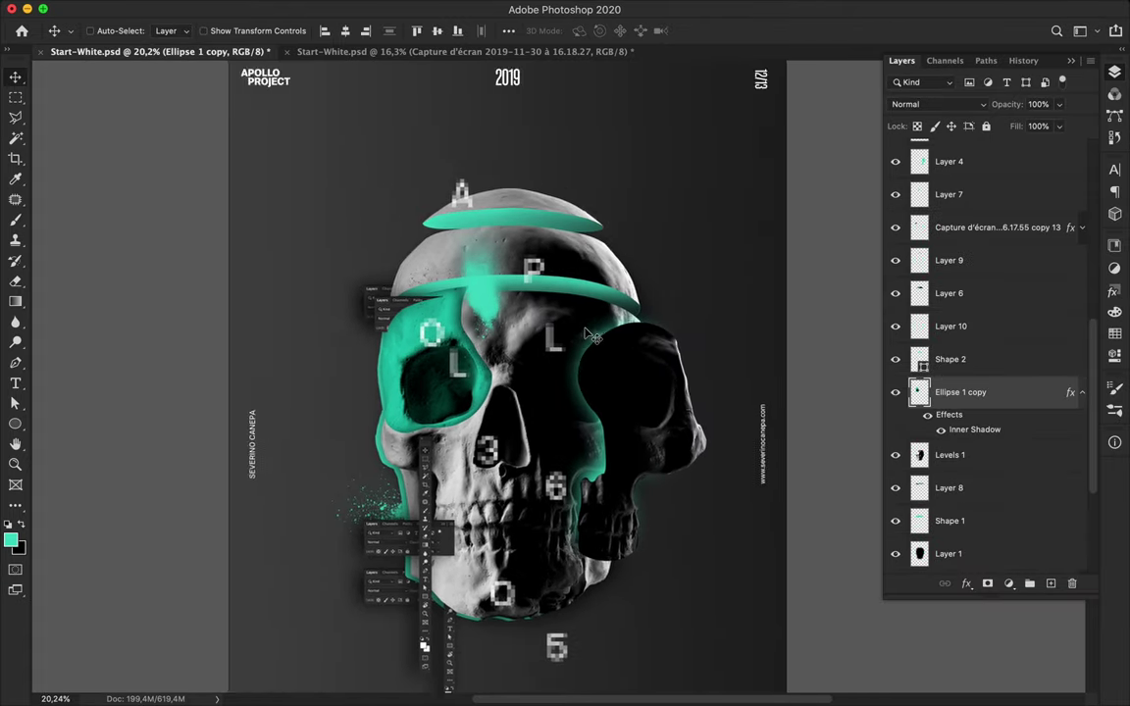
# - Close the second copy of the poster document
pyautogui.press('p')
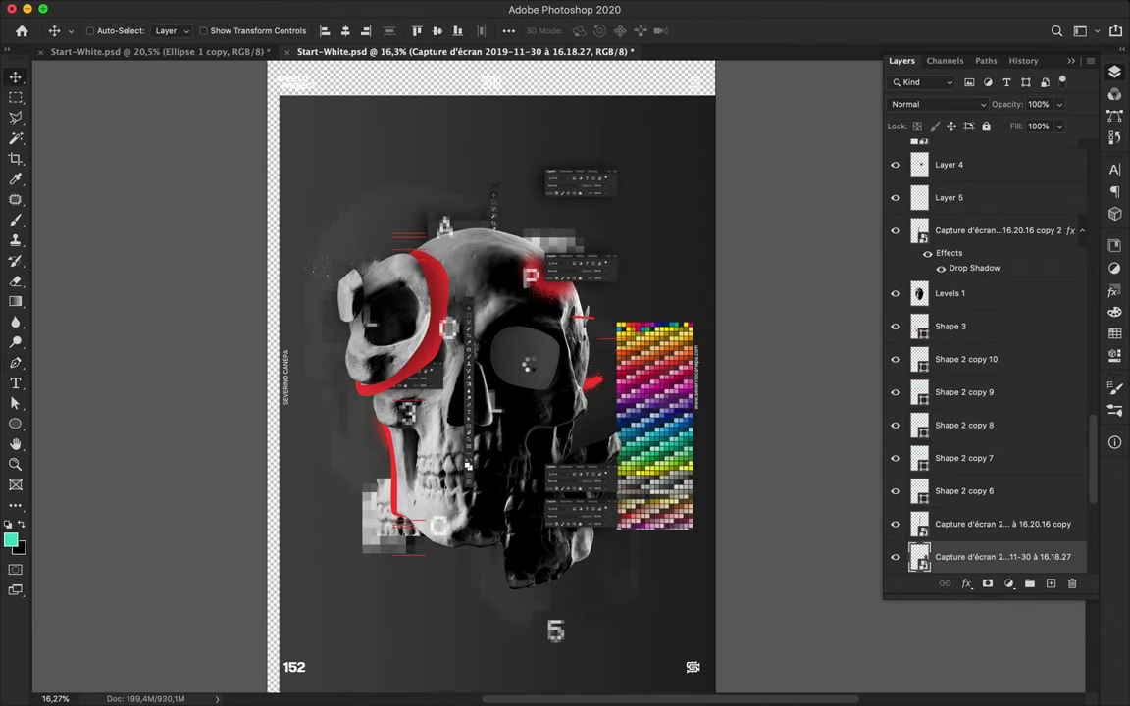
pyautogui.click(527, 364)
pyautogui.rightClick(931, 147)
pyautogui.press('Escape')
pyautogui.click(290, 51)
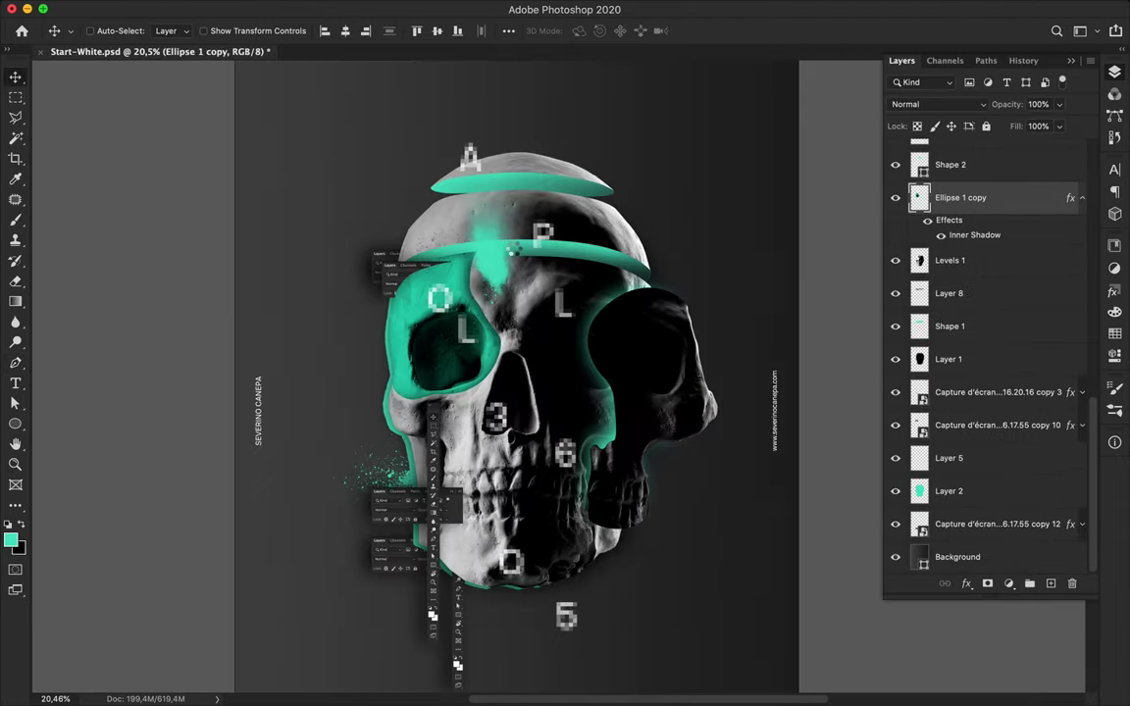
pyautogui.scroll(-2, 538, 336)
# - Move the pixel A to the skull top and stack its layer beneath Shape 2
pyautogui.click(507, 271)
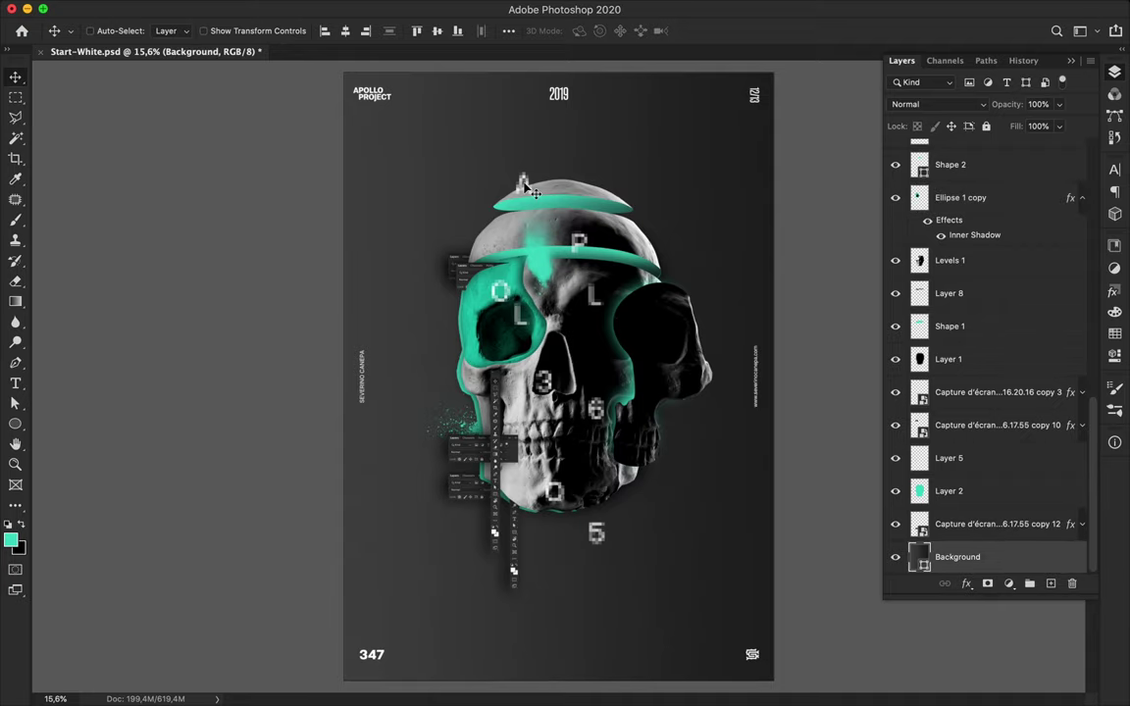
pyautogui.moveTo(521, 183); pyautogui.dragTo(523, 200)
pyautogui.moveTo(971, 154)
pyautogui.mouseDown()
pyautogui.moveTo(1020, 488)
pyautogui.moveTo(966, 441)
pyautogui.mouseUp()
pyautogui.scroll(3, 559, 226)
pyautogui.hotkey('ctrl', 'z')
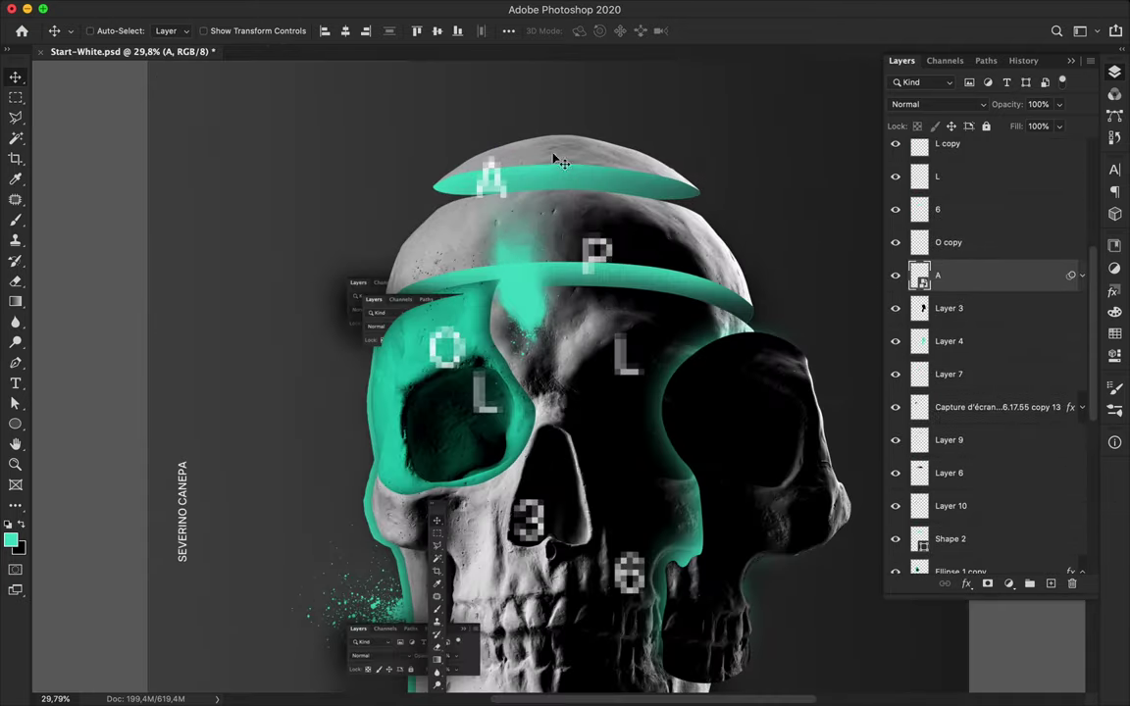
pyautogui.moveTo(450, 198); pyautogui.dragTo(481, 147)
pyautogui.moveTo(1010, 268)
pyautogui.mouseDown()
pyautogui.moveTo(1009, 504)
pyautogui.moveTo(973, 476)
pyautogui.mouseUp()
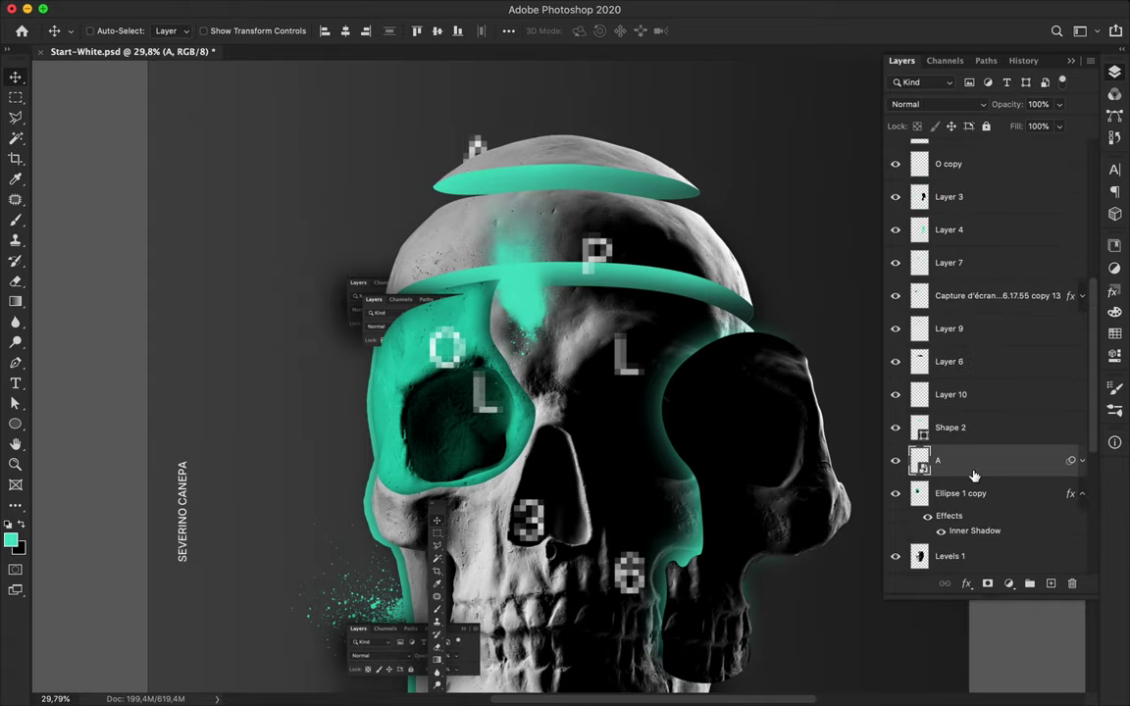
# - Move the pixel P down onto the teal band and stack its layer beneath O copy
pyautogui.moveTo(608, 260); pyautogui.dragTo(667, 292)
pyautogui.moveTo(975, 164)
pyautogui.mouseDown()
pyautogui.moveTo(981, 428)
pyautogui.moveTo(980, 397)
pyautogui.mouseUp()
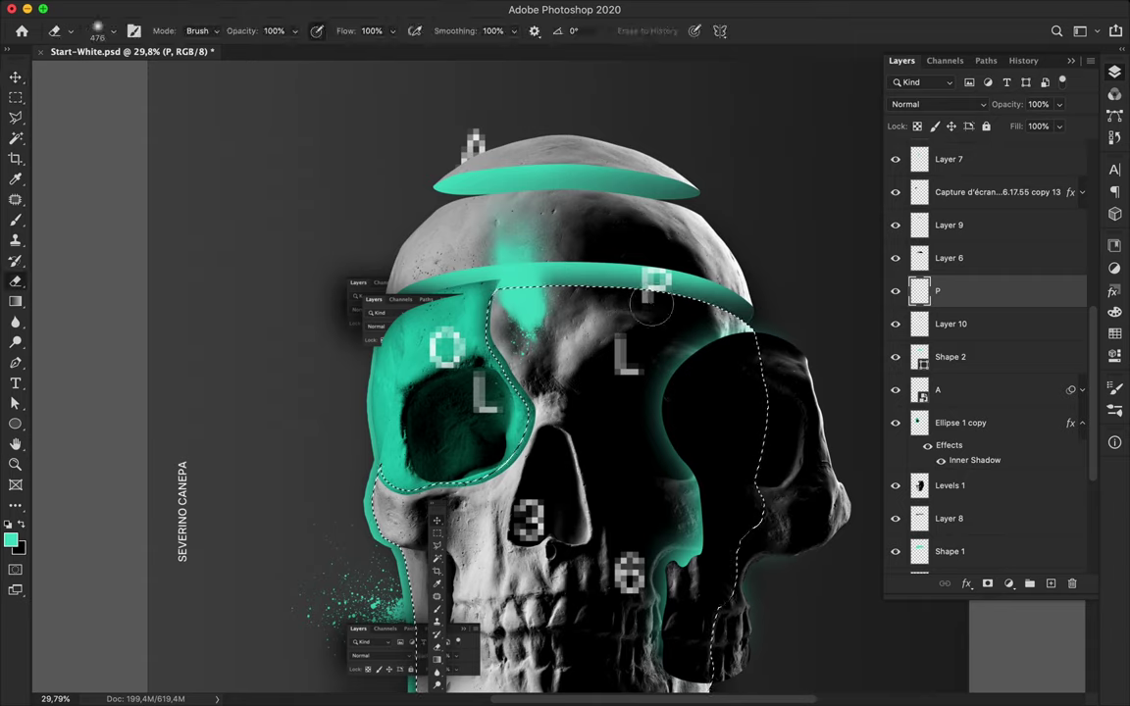
pyautogui.moveTo(961, 290)
pyautogui.mouseDown()
pyautogui.moveTo(960, 182)
pyautogui.moveTo(965, 295)
pyautogui.mouseUp()
pyautogui.hotkey('ctrl', 'z')
pyautogui.hotkey('ctrl', 'z')
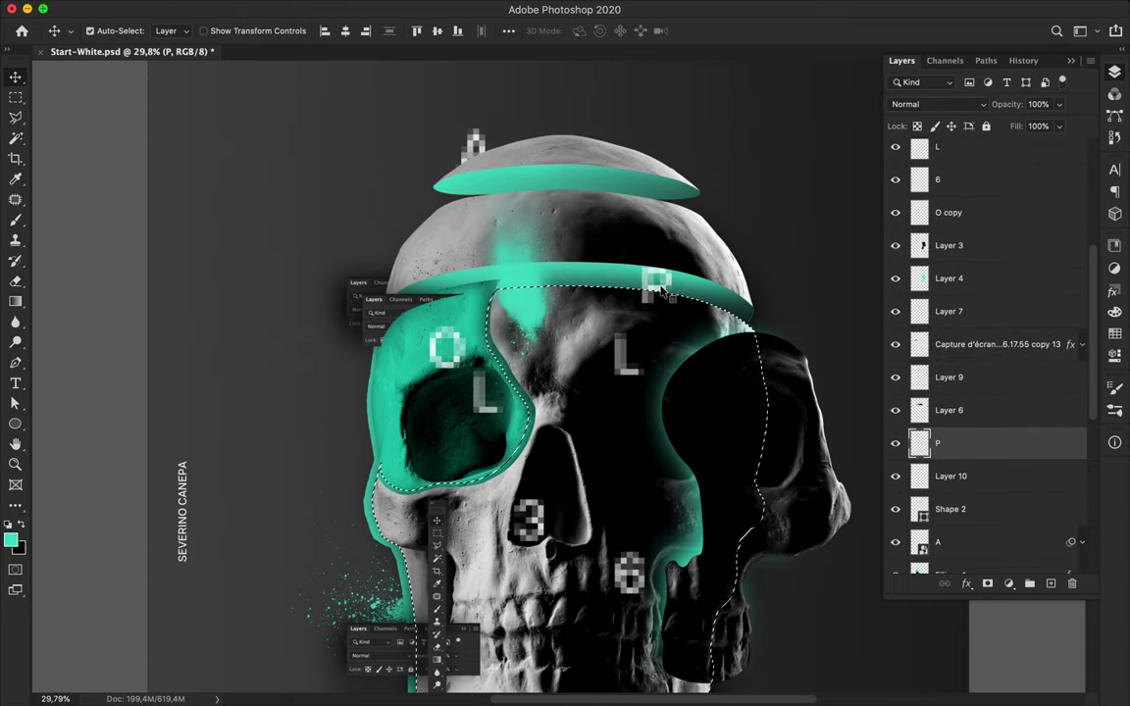
pyautogui.moveTo(988, 447); pyautogui.dragTo(966, 236)
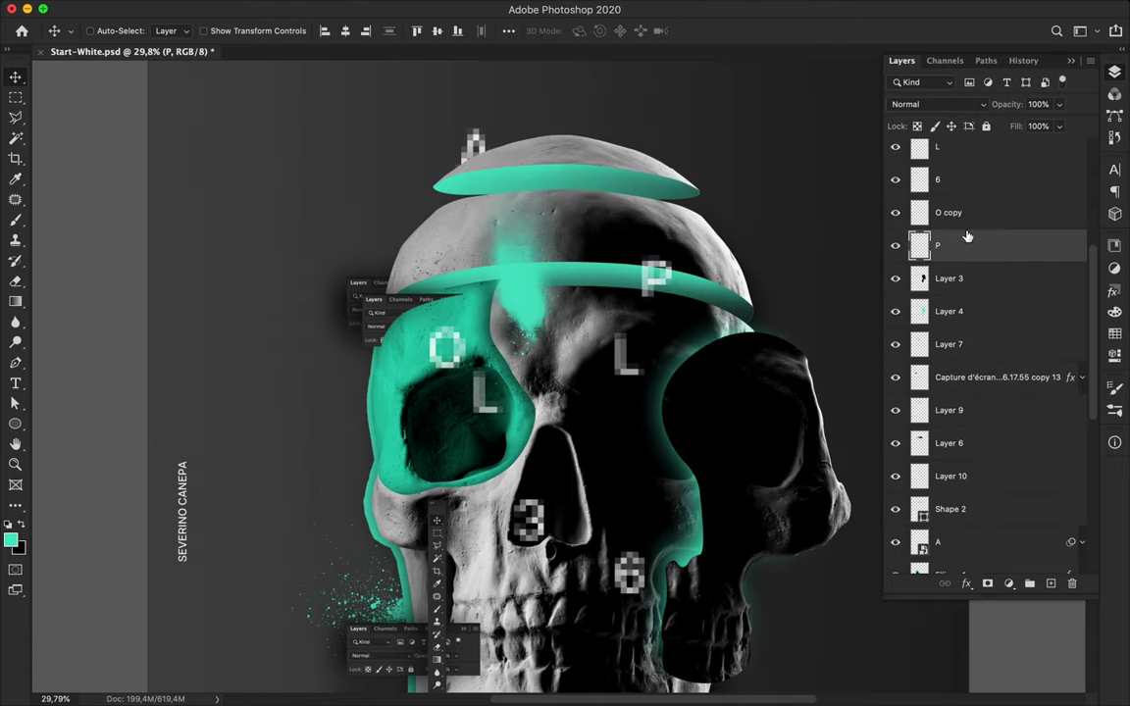
pyautogui.scroll(-2, 981, 392)
pyautogui.rightClick(894, 557)
pyautogui.keyDown('ctrl'); pyautogui.click(919, 557); pyautogui.keyUp('ctrl')
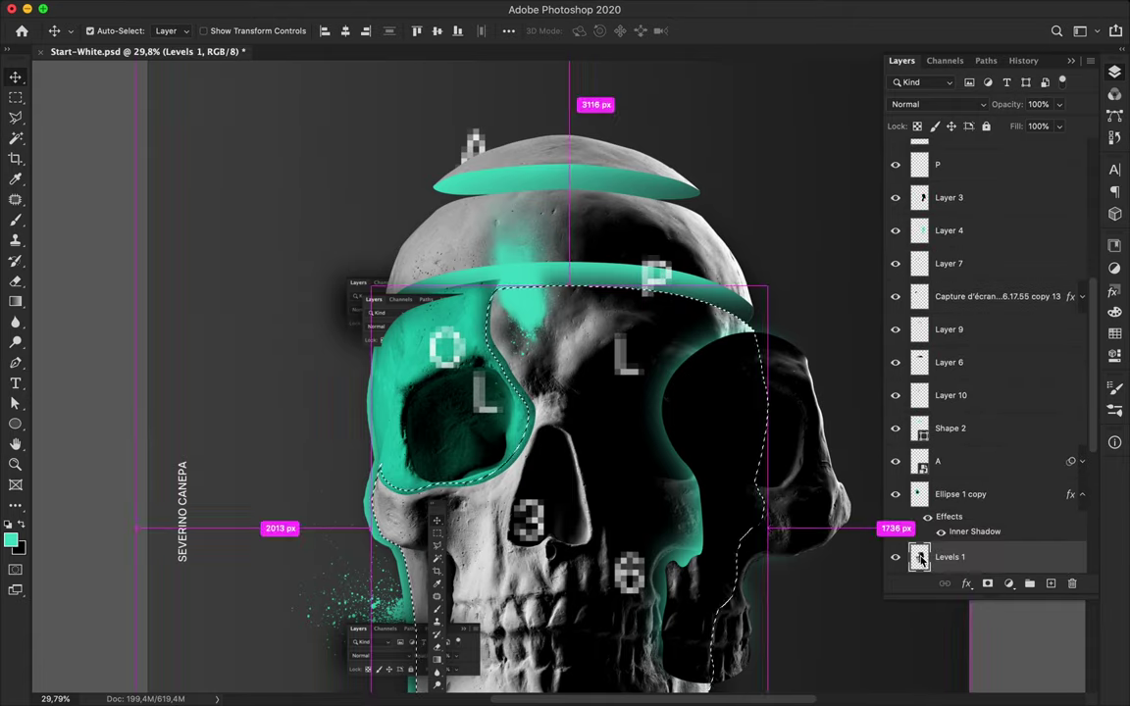
# - Move the letter L down and the O left, lowering the O copy layer
pyautogui.hotkey('ctrl', 'd')
pyautogui.moveTo(487, 367); pyautogui.dragTo(488, 462)
pyautogui.moveTo(446, 348); pyautogui.dragTo(360, 389)
pyautogui.moveTo(1008, 230)
pyautogui.mouseDown()
pyautogui.moveTo(1006, 608)
pyautogui.moveTo(1000, 544)
pyautogui.mouseUp()
pyautogui.scroll(-5, 569, 393)
# - Place the pixel 3 and duplicate the toolbar strip vertically onto the skull top
pyautogui.moveTo(570, 336); pyautogui.dragTo(586, 302)
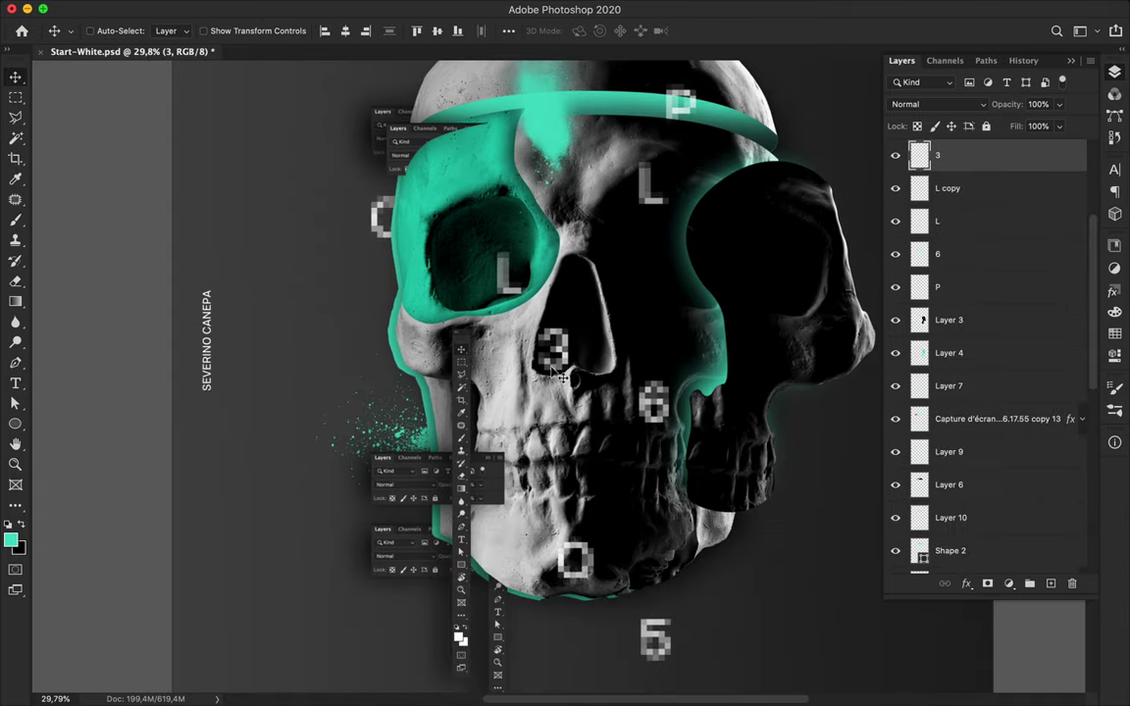
pyautogui.scroll(3, 616, 385)
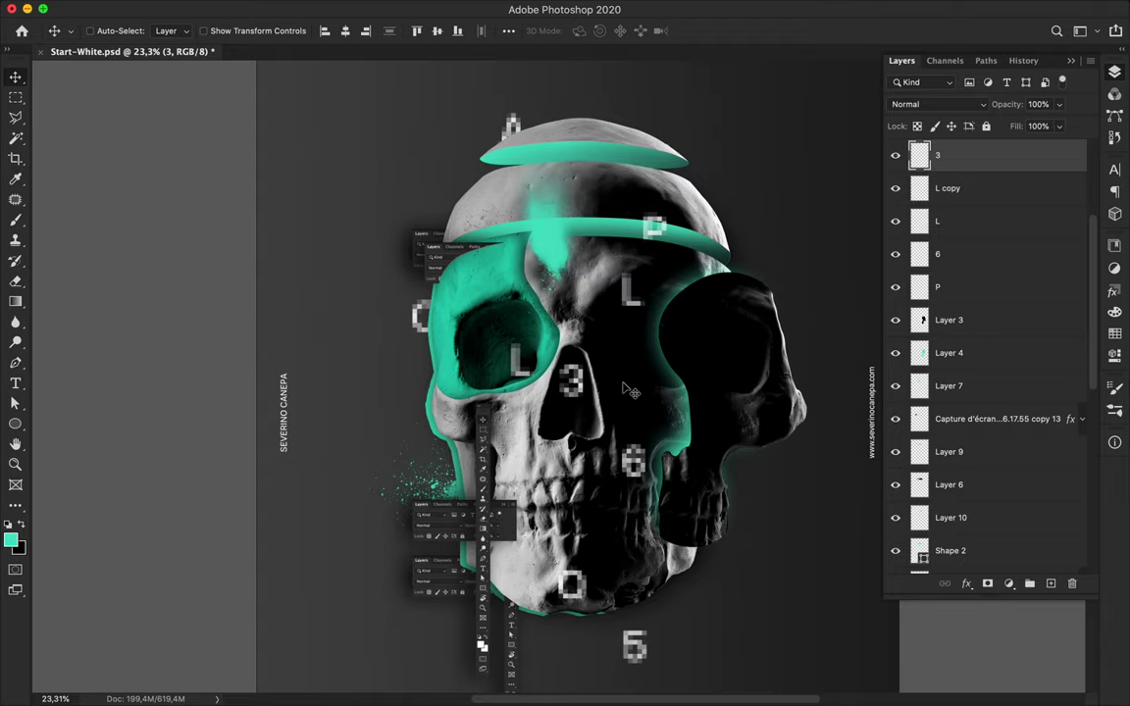
pyautogui.moveTo(533, 466); pyautogui.dragTo(647, 267)
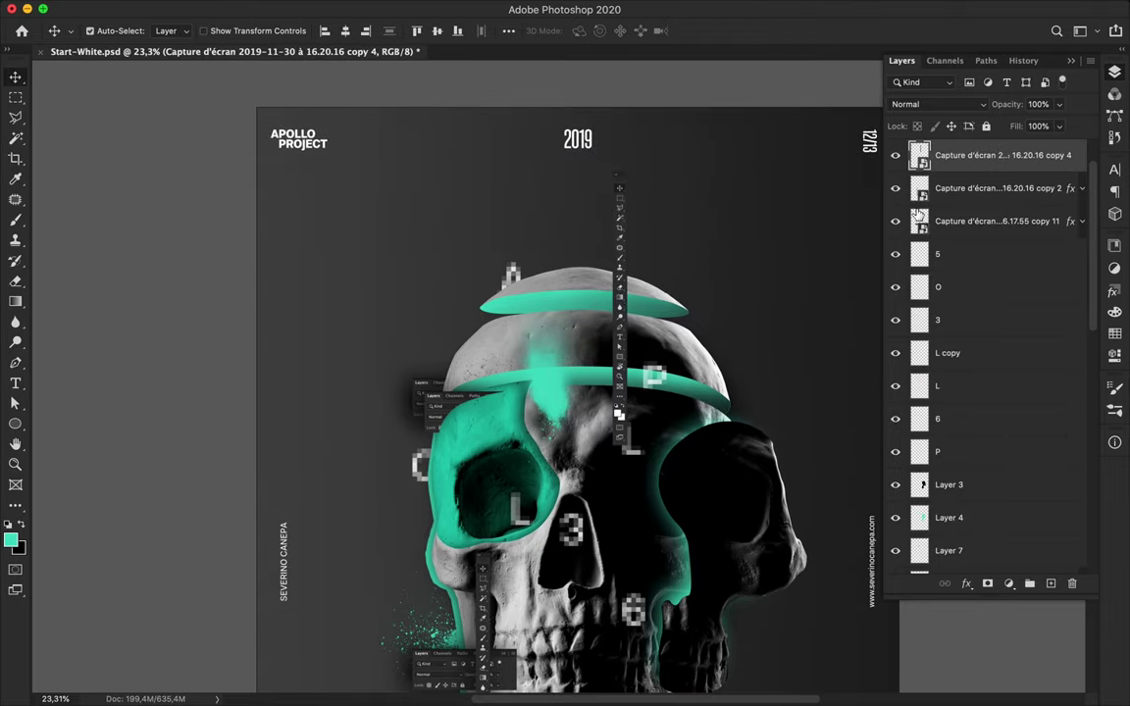
# - Select the top toolbar strip copy and rasterize it
pyautogui.press('e')
pyautogui.click(620, 460)
pyautogui.press('Return')
pyautogui.scroll(3, 556, 373)
pyautogui.scroll(3, 556, 373)
# - Fill the strip-shaped selection with black on a new layer and deselect
pyautogui.press('v')
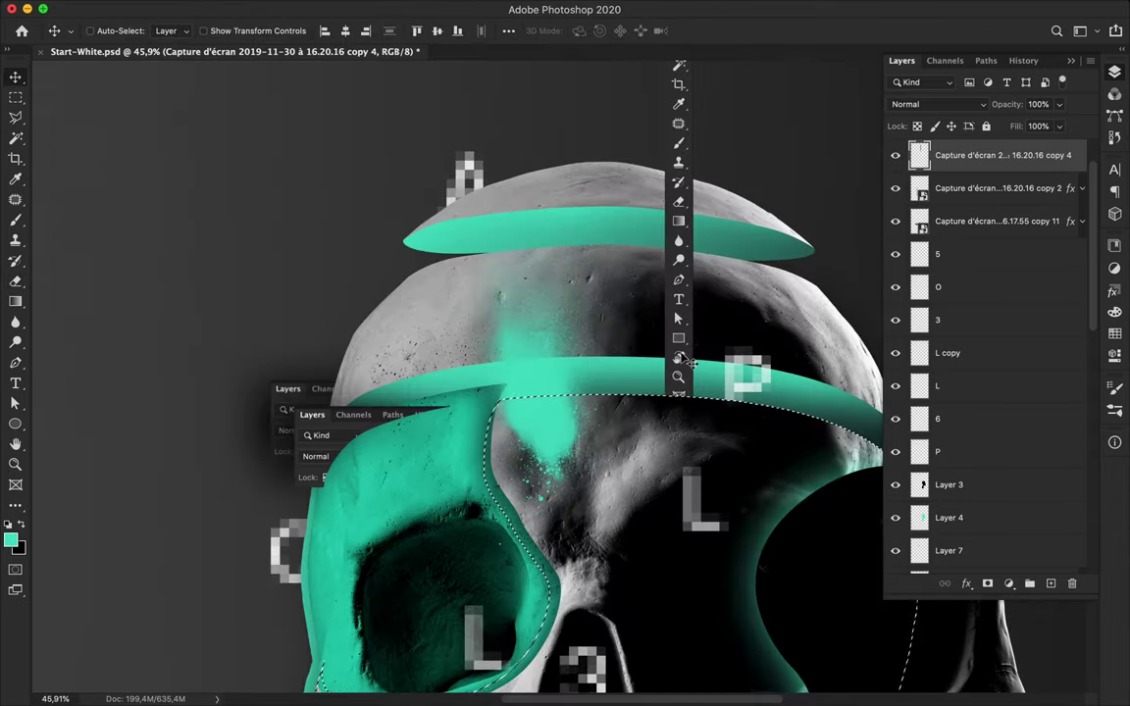
pyautogui.hotkey('ctrl', 'shift', 'alt', 'n')
pyautogui.scroll(-2, 858, 233)
pyautogui.press('b')
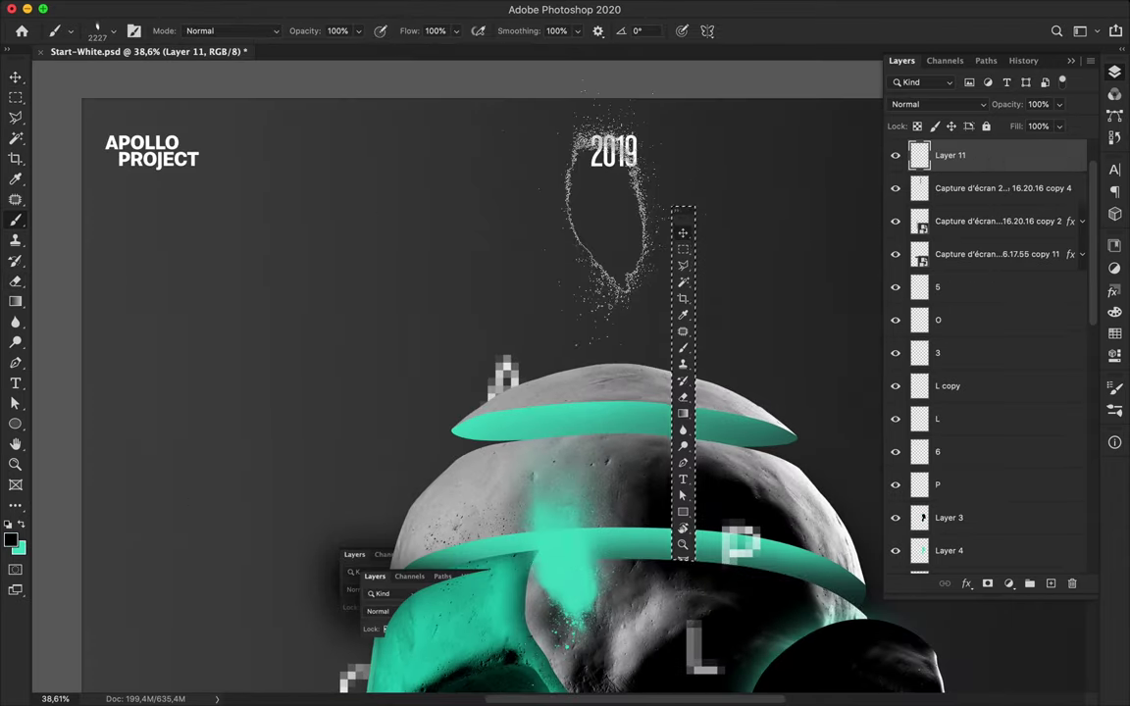
pyautogui.press('v')
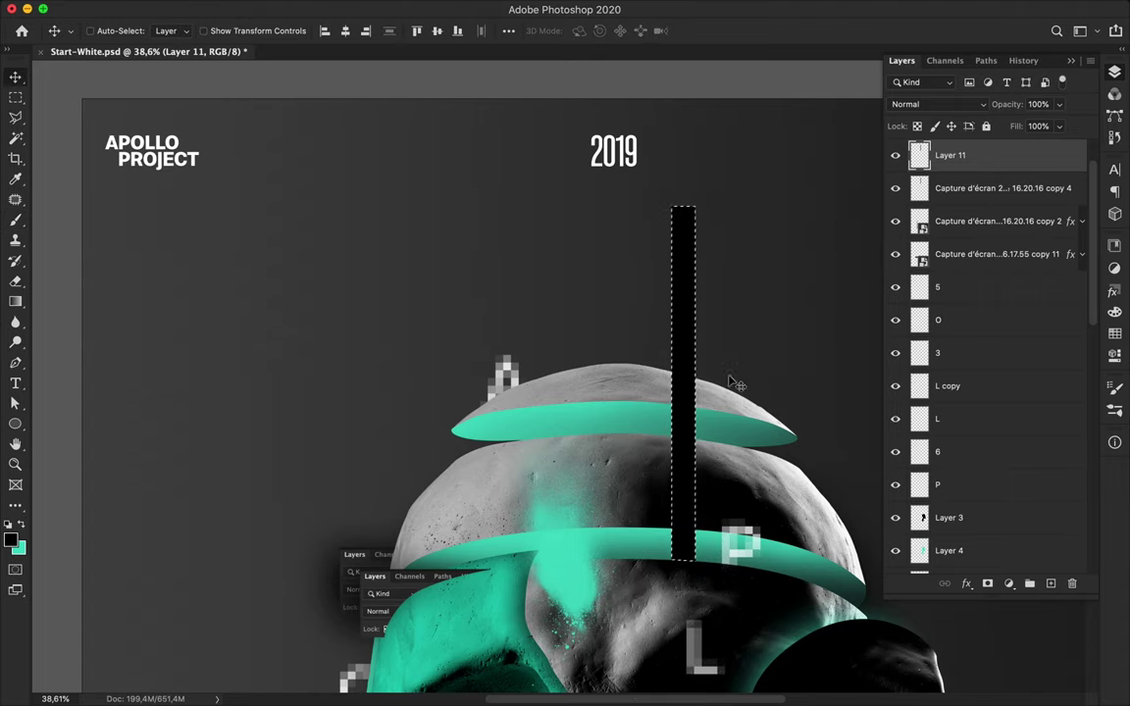
pyautogui.press('m')
pyautogui.hotkey('ctrl', 'd')
# - Move the black bar layer beneath the toolbar strip copy
pyautogui.click(367, 8)
pyautogui.press('Escape')
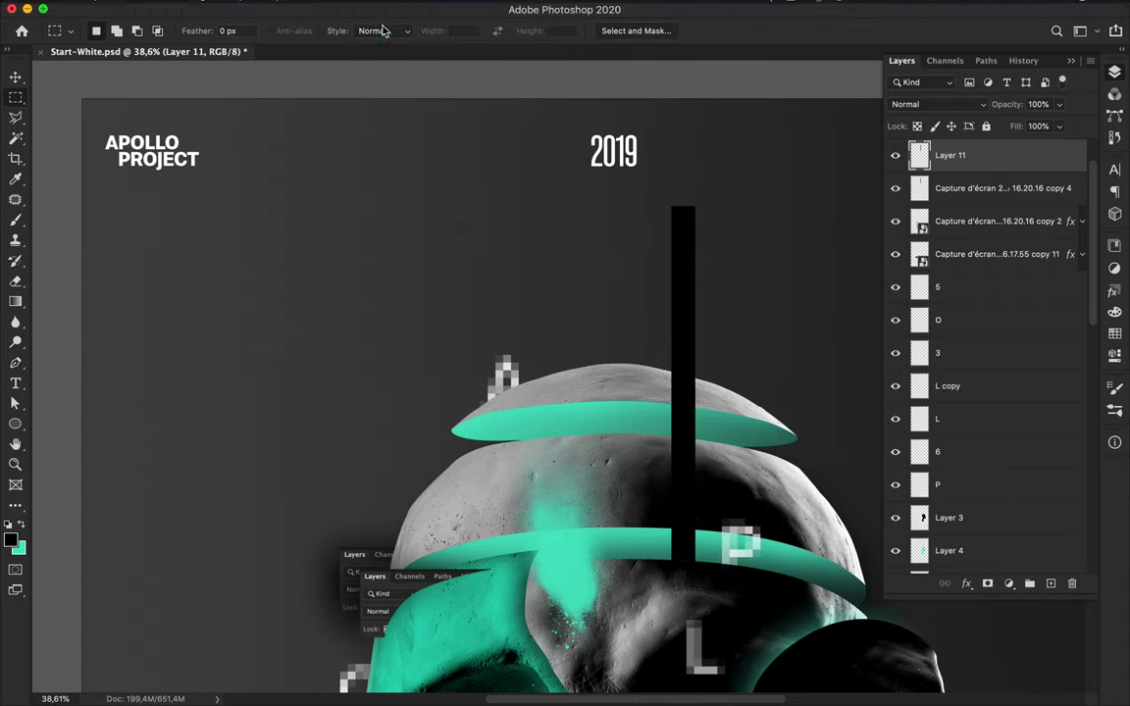
pyautogui.press('v')
pyautogui.moveTo(989, 156); pyautogui.dragTo(990, 201)
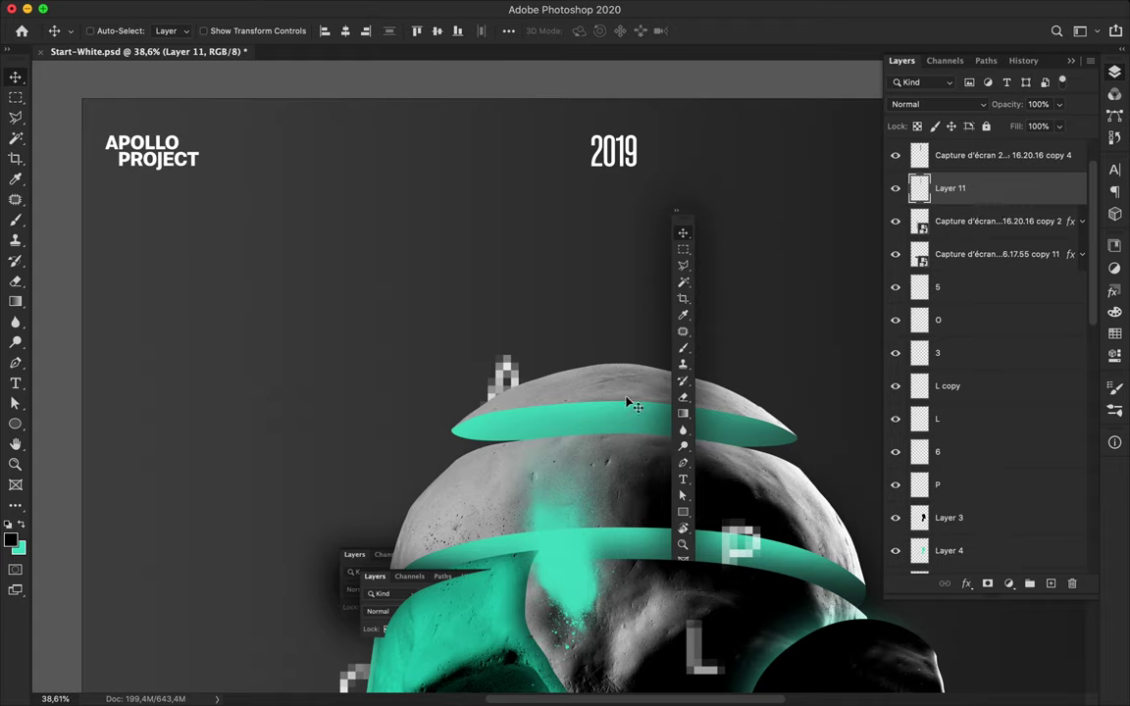
pyautogui.hotkey('ctrl', 't')
# - Switch the black bar's transform to Warp and bend its top corners down and left
pyautogui.rightClick(639, 186)
pyautogui.click(686, 290)
pyautogui.moveTo(620, 158); pyautogui.dragTo(438, 234)
pyautogui.moveTo(745, 159); pyautogui.dragTo(606, 178)
pyautogui.moveTo(702, 159); pyautogui.dragTo(473, 214)
pyautogui.moveTo(606, 179); pyautogui.dragTo(528, 210)
pyautogui.moveTo(438, 234)
pyautogui.mouseDown()
pyautogui.moveTo(413, 288)
pyautogui.moveTo(439, 304)
pyautogui.mouseUp()
pyautogui.moveTo(527, 210); pyautogui.dragTo(485, 255)
# - Widen the bar's bottom and swing its top corner over to the right
pyautogui.moveTo(621, 608); pyautogui.dragTo(662, 606)
pyautogui.moveTo(745, 608); pyautogui.dragTo(785, 605)
pyautogui.moveTo(485, 255); pyautogui.dragTo(432, 264)
pyautogui.moveTo(473, 217)
pyautogui.mouseDown()
pyautogui.moveTo(424, 282)
pyautogui.moveTo(373, 318)
pyautogui.mouseUp()
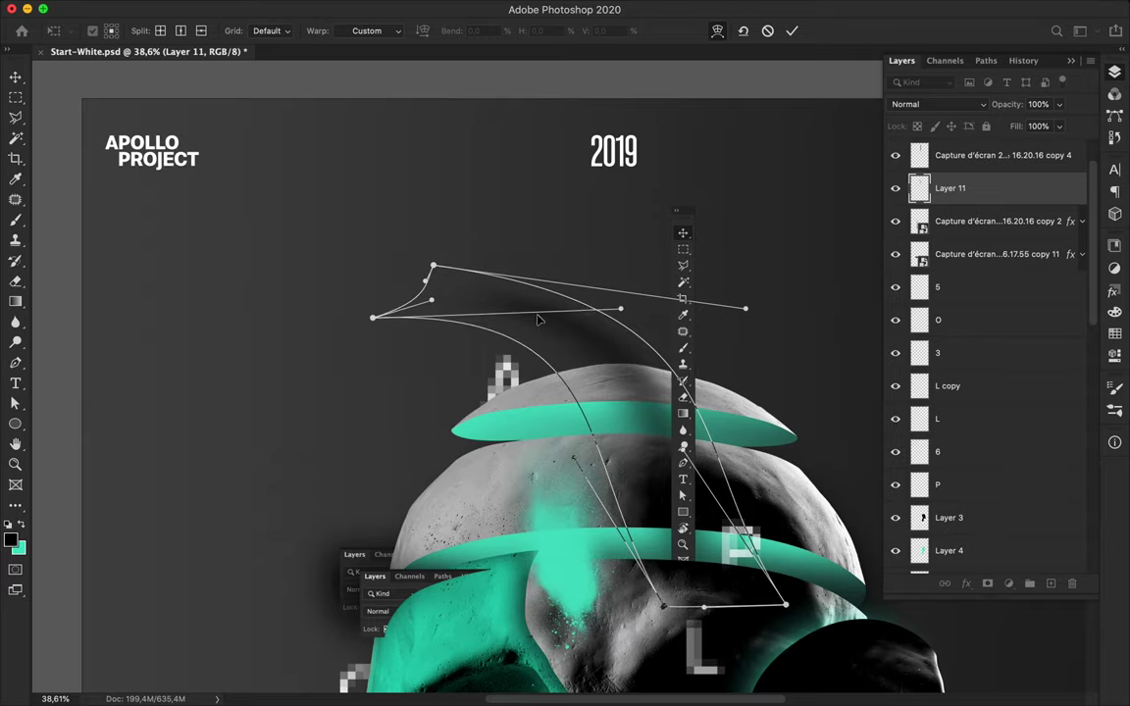
pyautogui.moveTo(745, 309); pyautogui.dragTo(674, 309)
pyautogui.moveTo(432, 265); pyautogui.dragTo(810, 271)
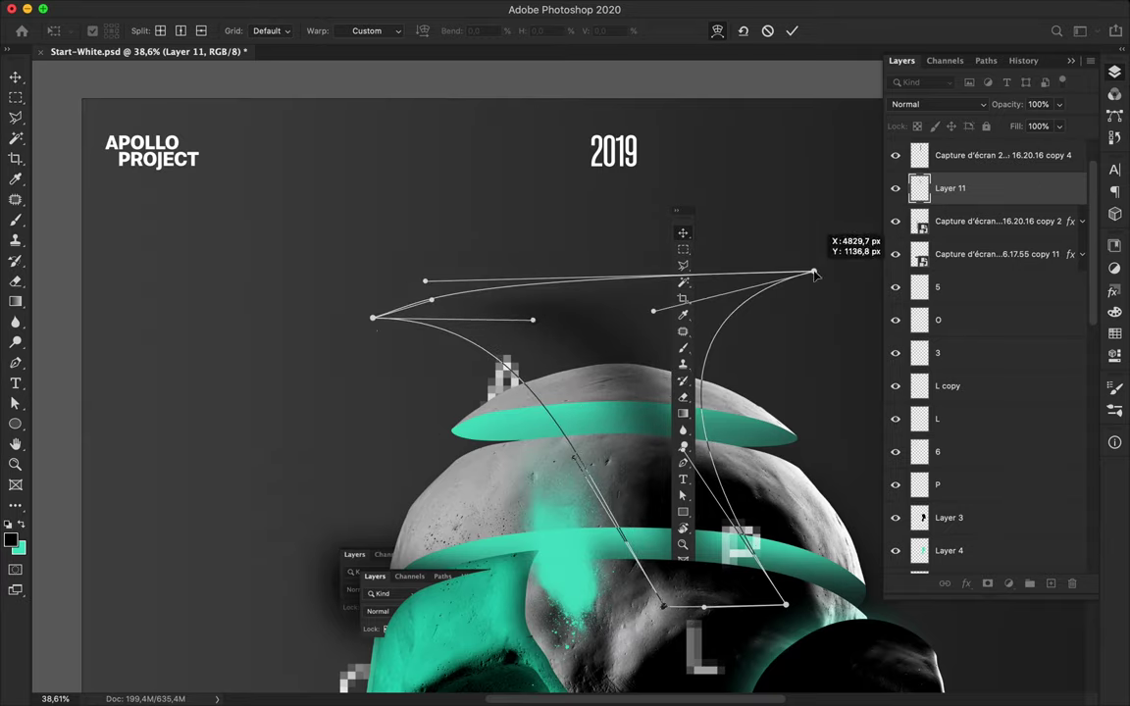
pyautogui.moveTo(424, 281); pyautogui.dragTo(821, 239)
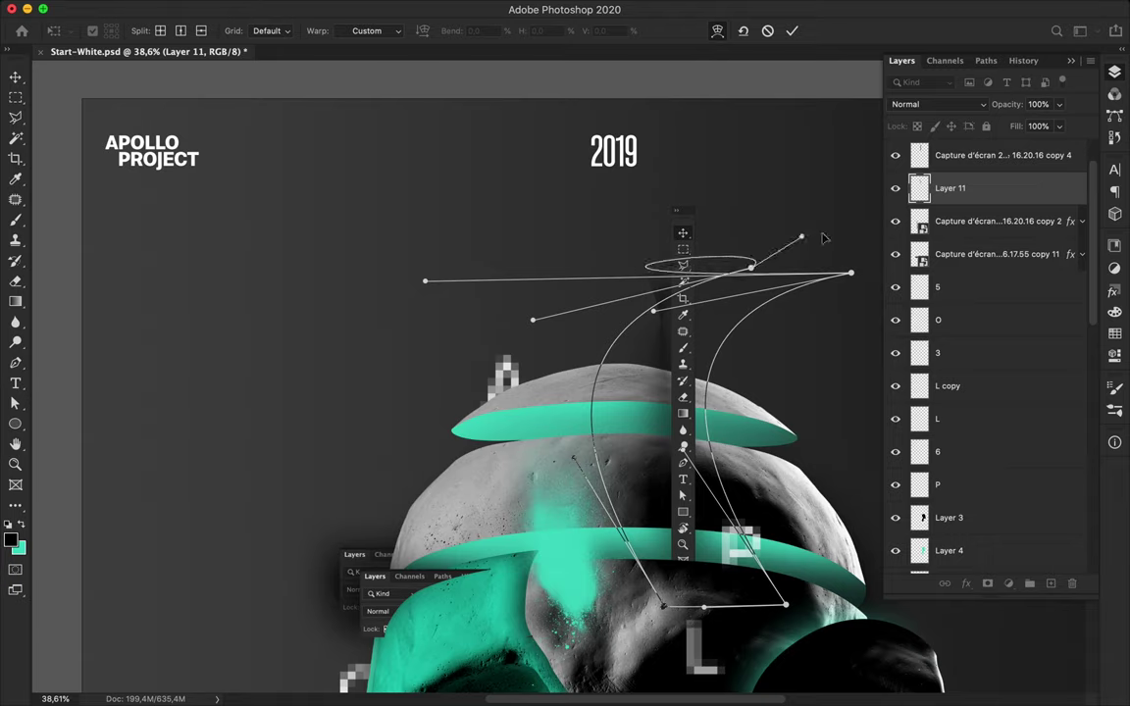
# - Refine the warp into a narrow, upward-angled curving shadow and commit it
pyautogui.moveTo(431, 299); pyautogui.dragTo(863, 242)
pyautogui.moveTo(653, 310); pyautogui.dragTo(845, 309)
pyautogui.moveTo(532, 318); pyautogui.dragTo(739, 320)
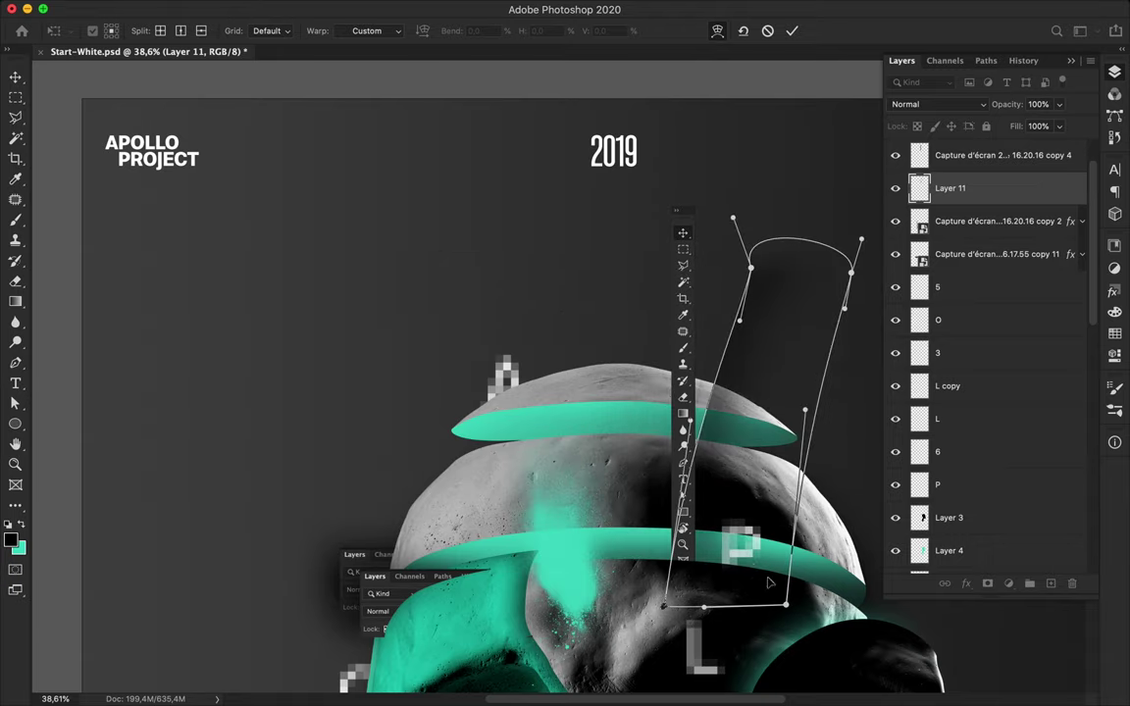
pyautogui.moveTo(784, 604); pyautogui.dragTo(804, 410)
pyautogui.moveTo(739, 319); pyautogui.dragTo(722, 315)
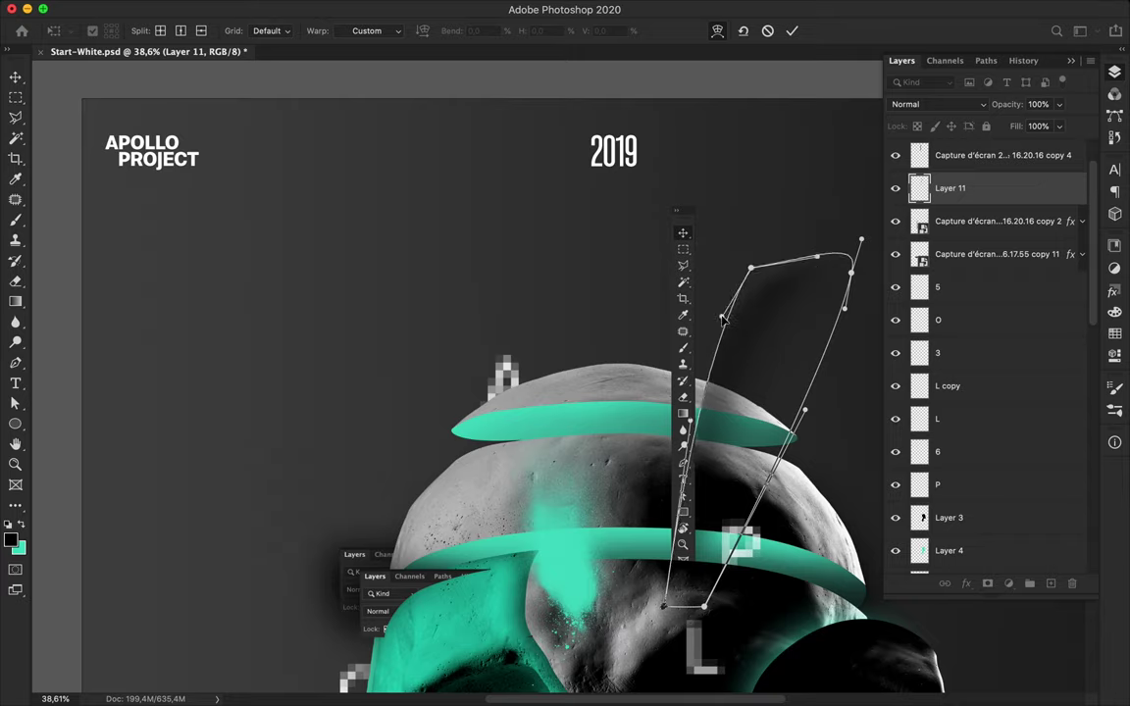
pyautogui.moveTo(852, 303); pyautogui.dragTo(757, 333)
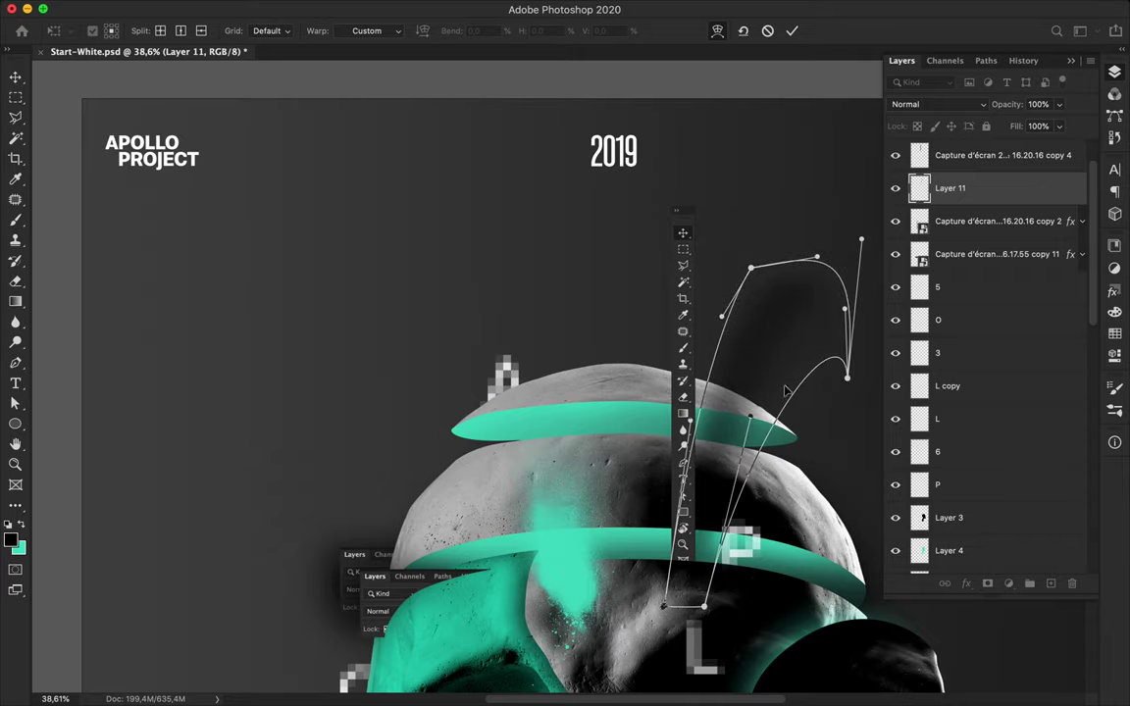
pyautogui.press('Return')
# - Move the Layer 11 shadow above Layer 9 and clip it there
pyautogui.moveTo(978, 195); pyautogui.dragTo(956, 239)
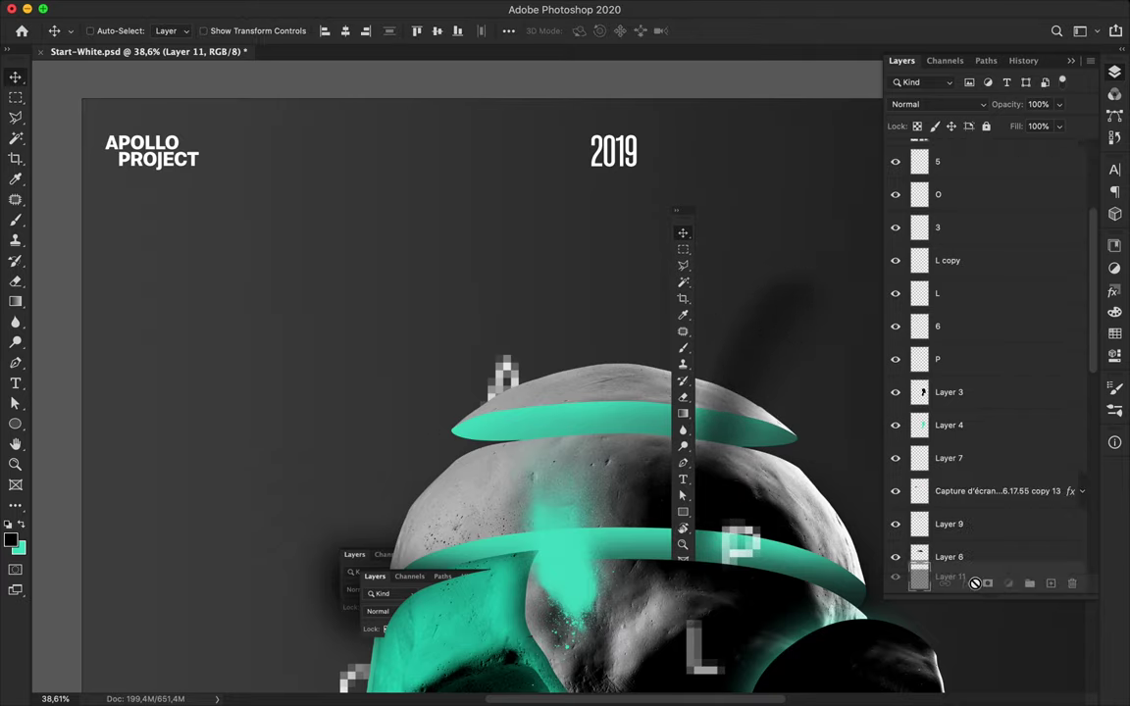
pyautogui.keyDown('alt'); pyautogui.click(956, 239); pyautogui.keyUp('alt')
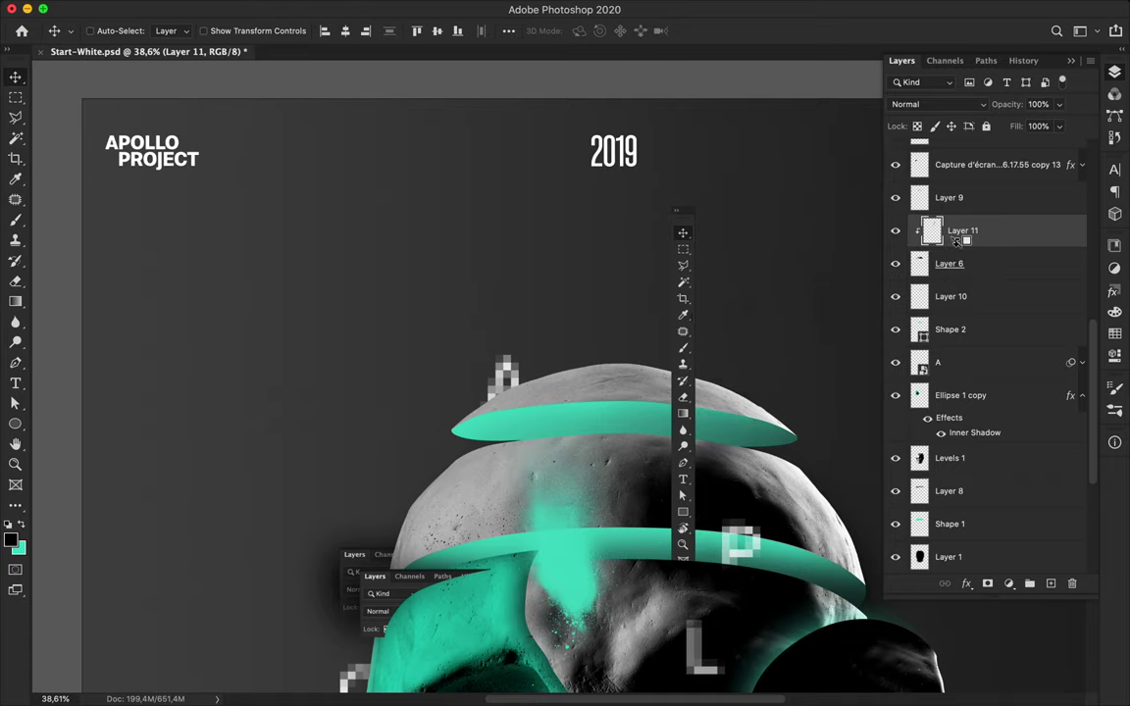
pyautogui.keyDown('alt'); pyautogui.click(959, 242); pyautogui.keyUp('alt')
pyautogui.moveTo(910, 242)
pyautogui.mouseDown()
pyautogui.moveTo(950, 210)
pyautogui.moveTo(1001, 220)
pyautogui.mouseUp()
# - Add a Darken-mode copy of the shadow between Layer 9 and Layer 6
pyautogui.hotkey('ctrl', 'z')
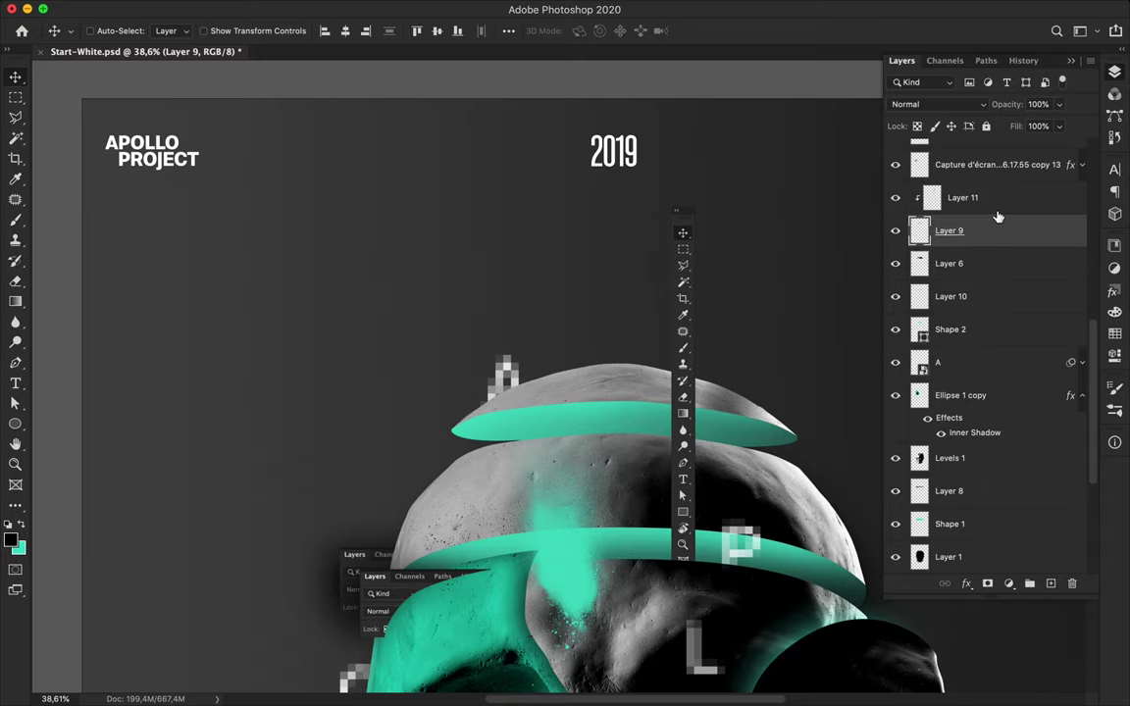
pyautogui.click(979, 106)
pyautogui.click(975, 136)
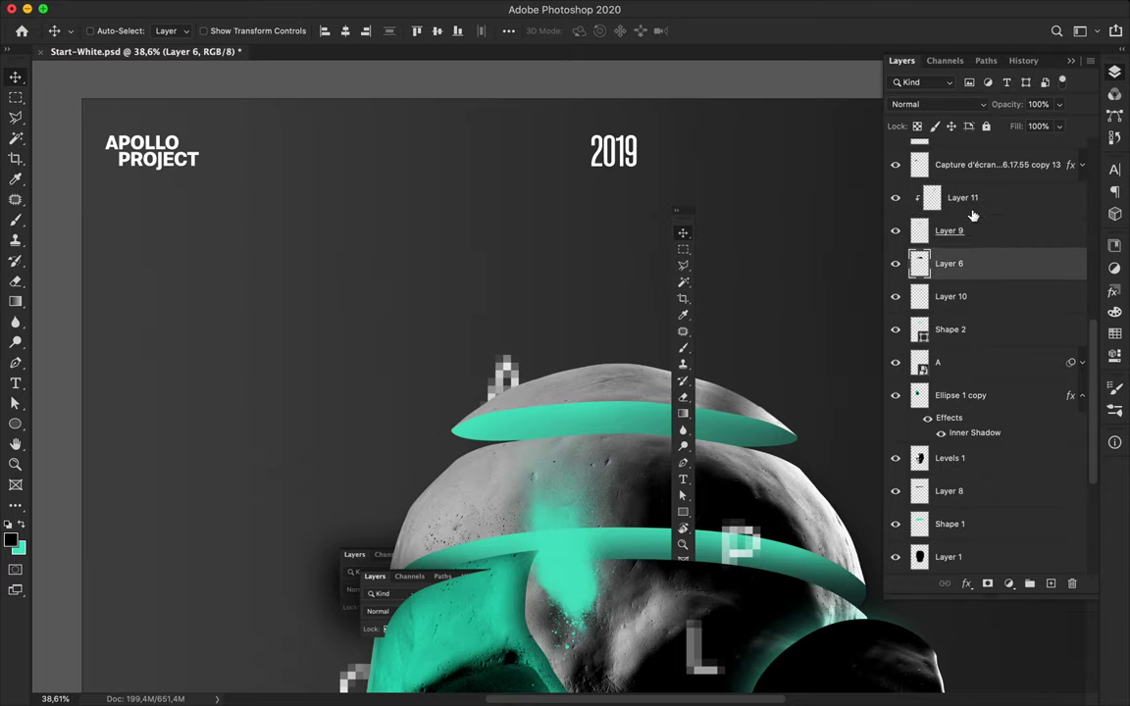
pyautogui.moveTo(962, 197); pyautogui.dragTo(966, 257)
pyautogui.scroll(-2, 602, 367)
pyautogui.scroll(-2, 631, 353)
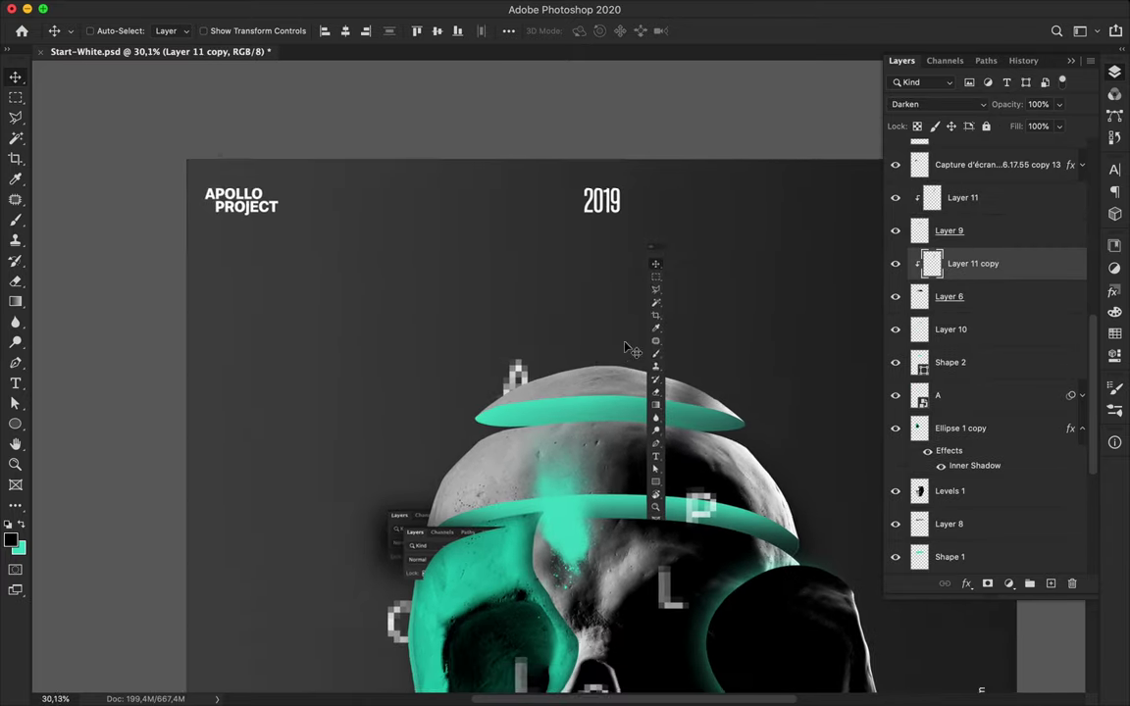
pyautogui.scroll(-5, 630, 353)
pyautogui.scroll(2, 633, 349)
pyautogui.scroll(-1, 633, 348)
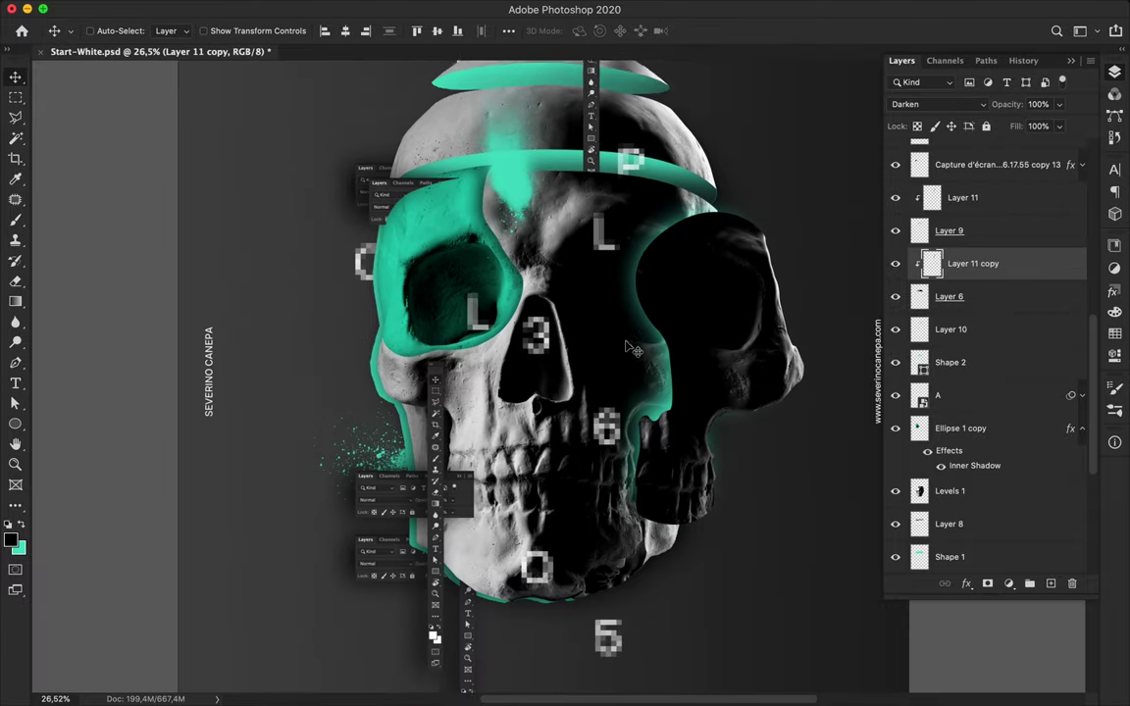
pyautogui.scroll(3, 632, 348)
pyautogui.scroll(3, 632, 350)
pyautogui.scroll(-5, 632, 350)
pyautogui.hscroll(-3, 633, 350)
# - Trace a pen shape around an upper tooth and fill it with the teal swatch
pyautogui.press('p')
pyautogui.click(455, 423)
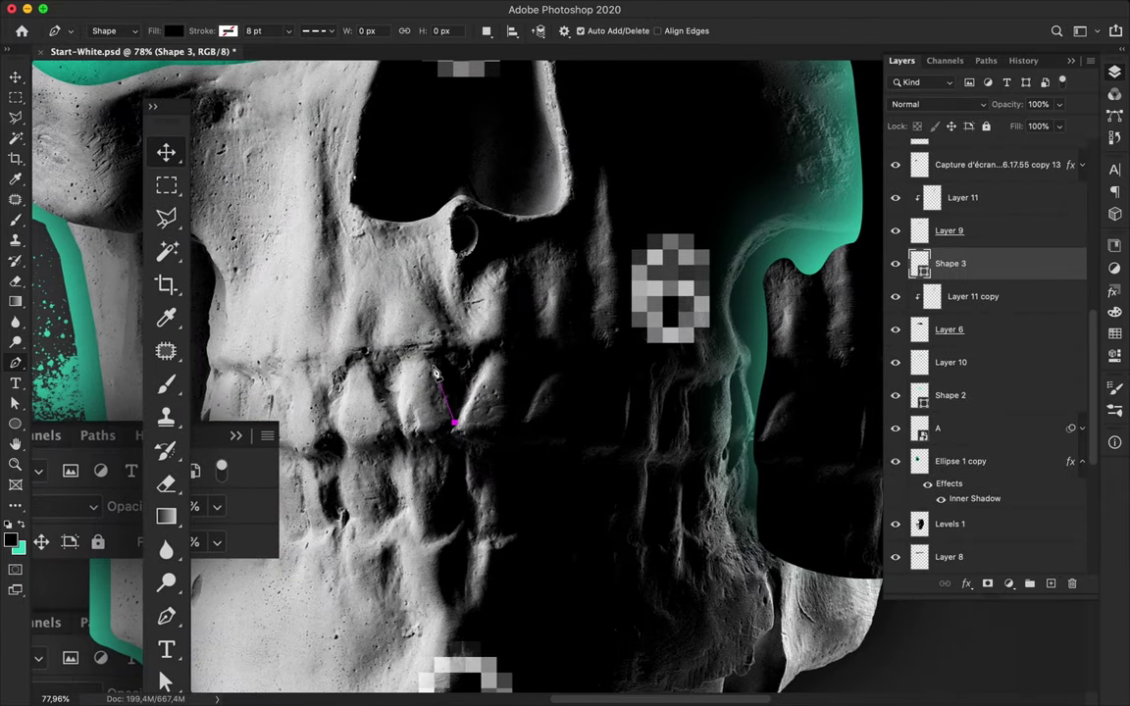
pyautogui.moveTo(400, 371); pyautogui.dragTo(401, 428)
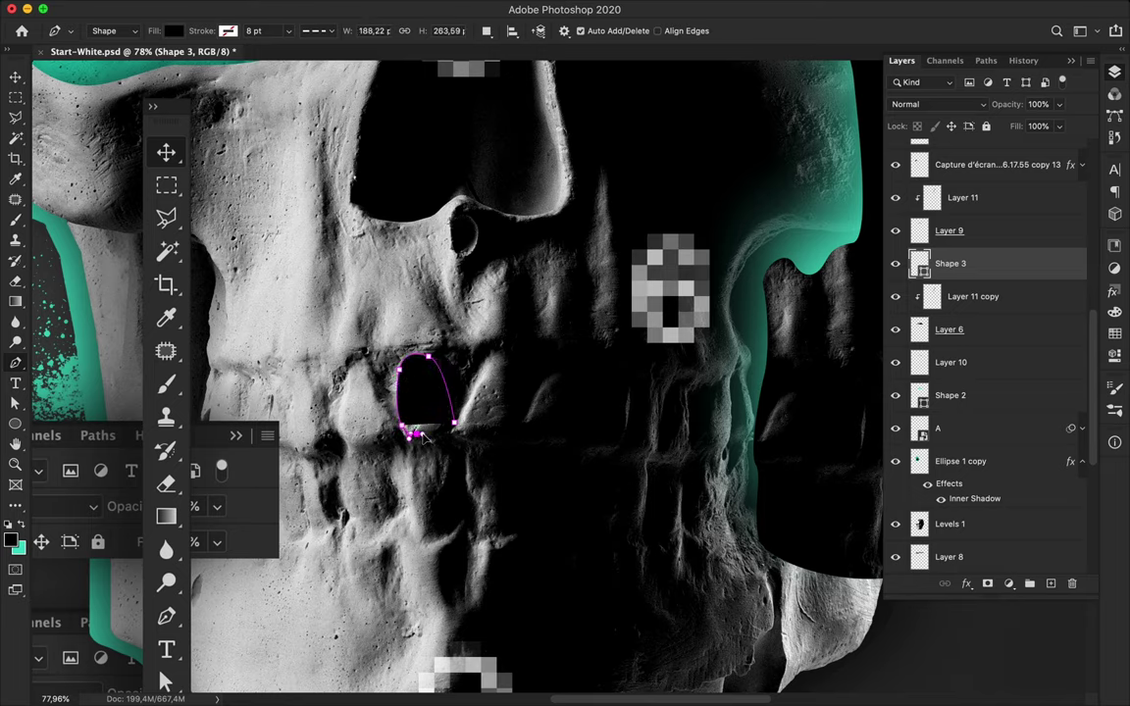
pyautogui.click(456, 425)
pyautogui.press('a')
pyautogui.click(233, 31)
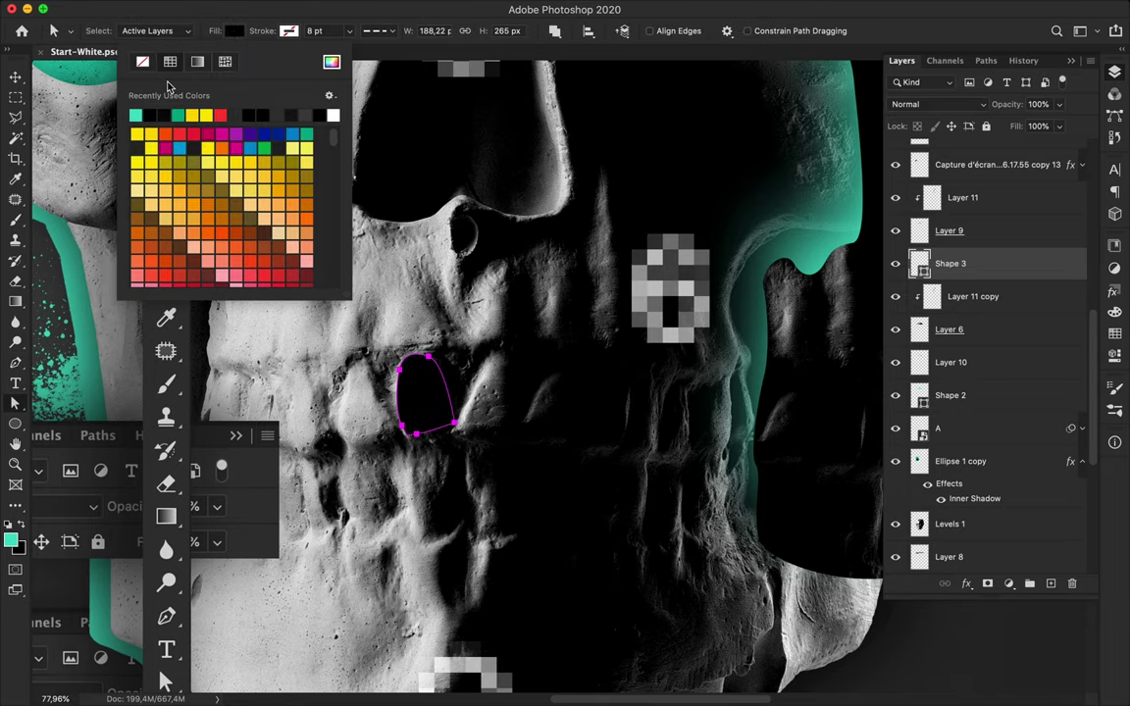
pyautogui.click(147, 84)
# - Check the anchor-point editing tools, then start a new pen shape at the skull's upper left
pyautogui.rightClick(15, 359)
pyautogui.click(79, 384)
pyautogui.press('v')
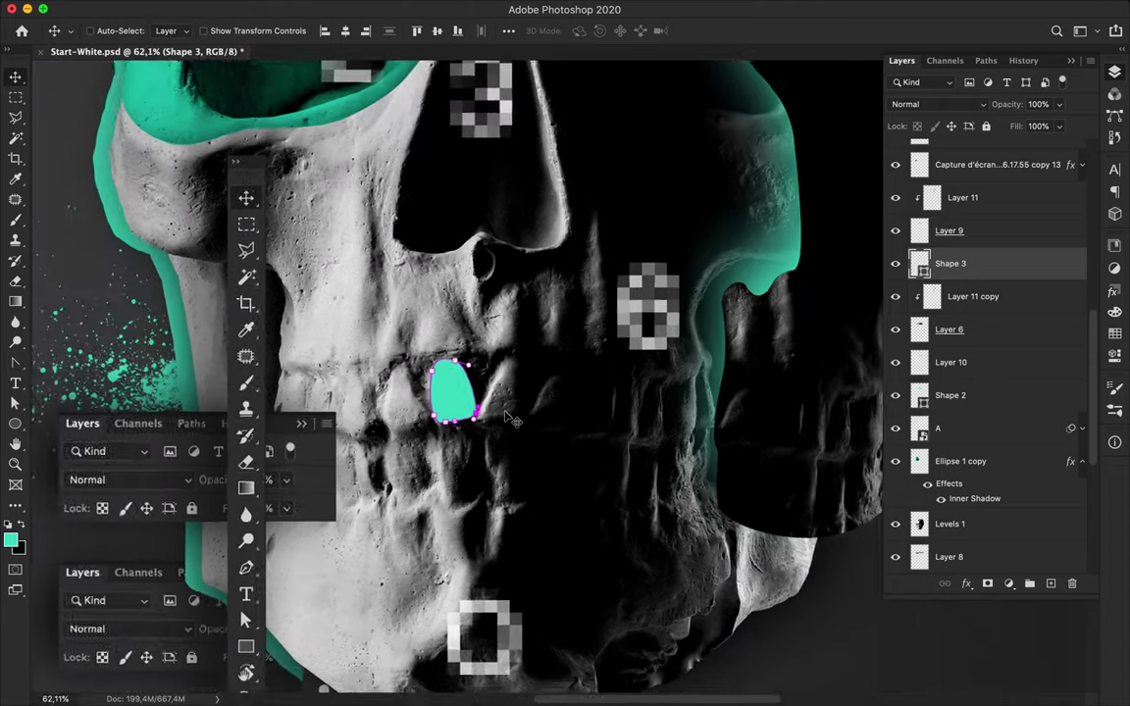
pyautogui.scroll(-6, 538, 395)
pyautogui.scroll(3, 676, 233)
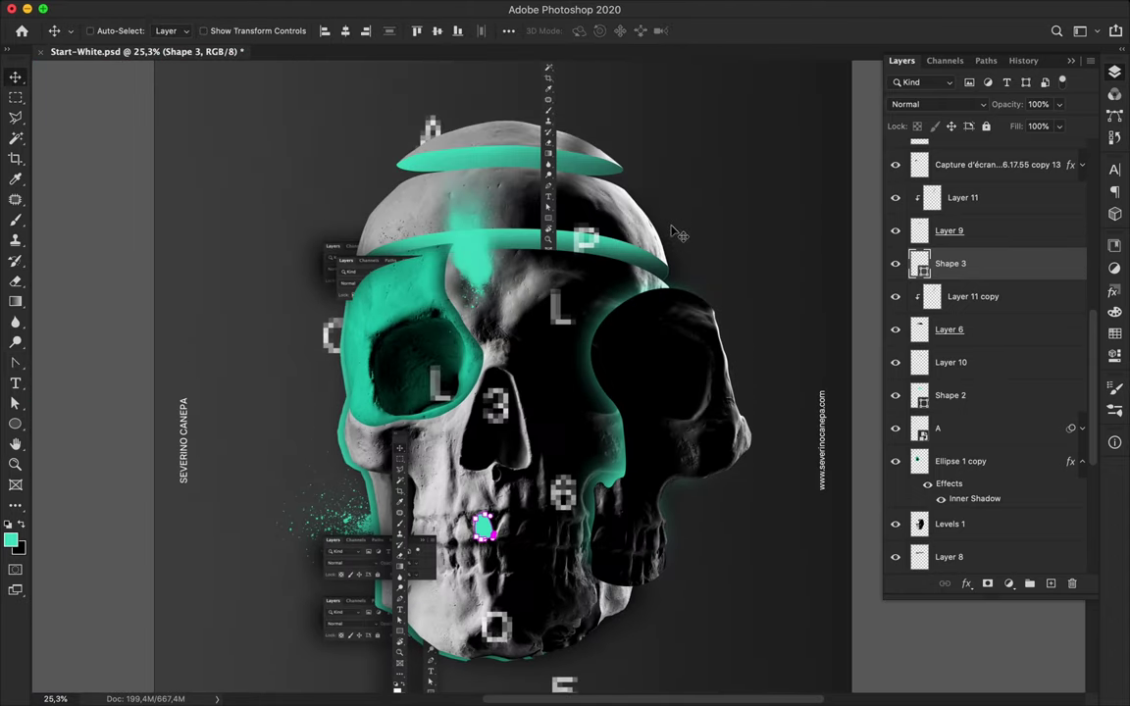
pyautogui.press('p')
pyautogui.click(376, 214)
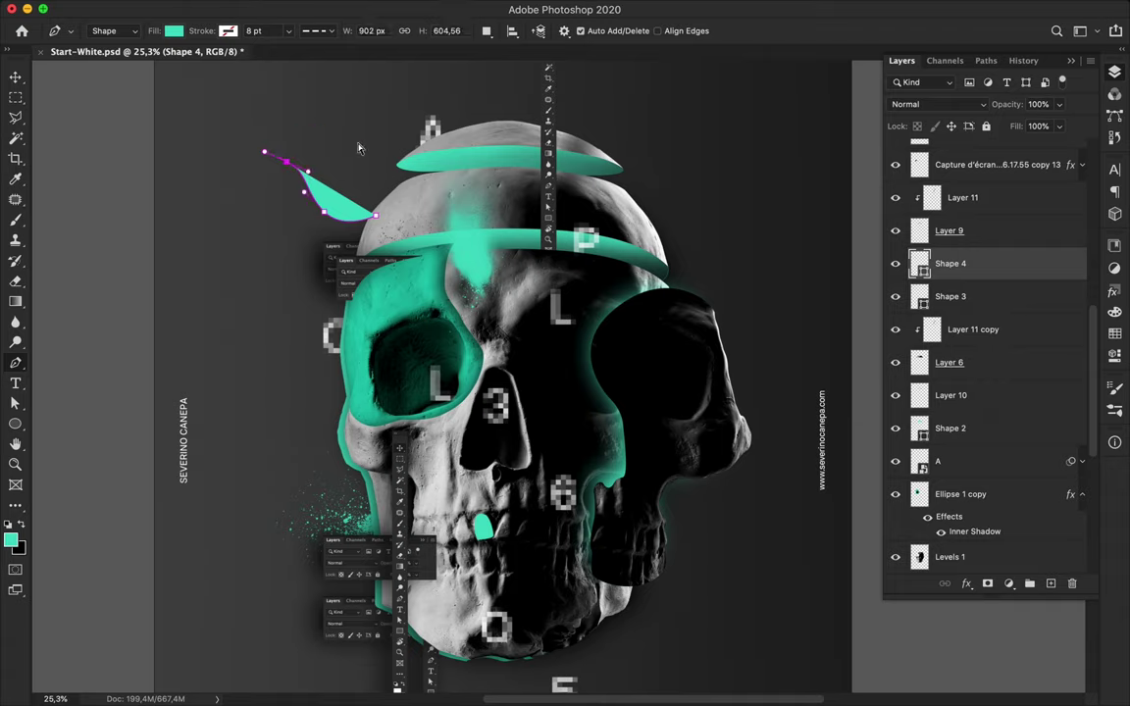
# - Close the new Shape 4 outline, give it a reversed dark gradient fill, and paste a layer style
pyautogui.hotkey('ctrl', 'z')
pyautogui.hotkey('ctrl', 'z')
pyautogui.hotkey('ctrl', 'z')
pyautogui.moveTo(350, 199); pyautogui.dragTo(340, 219)
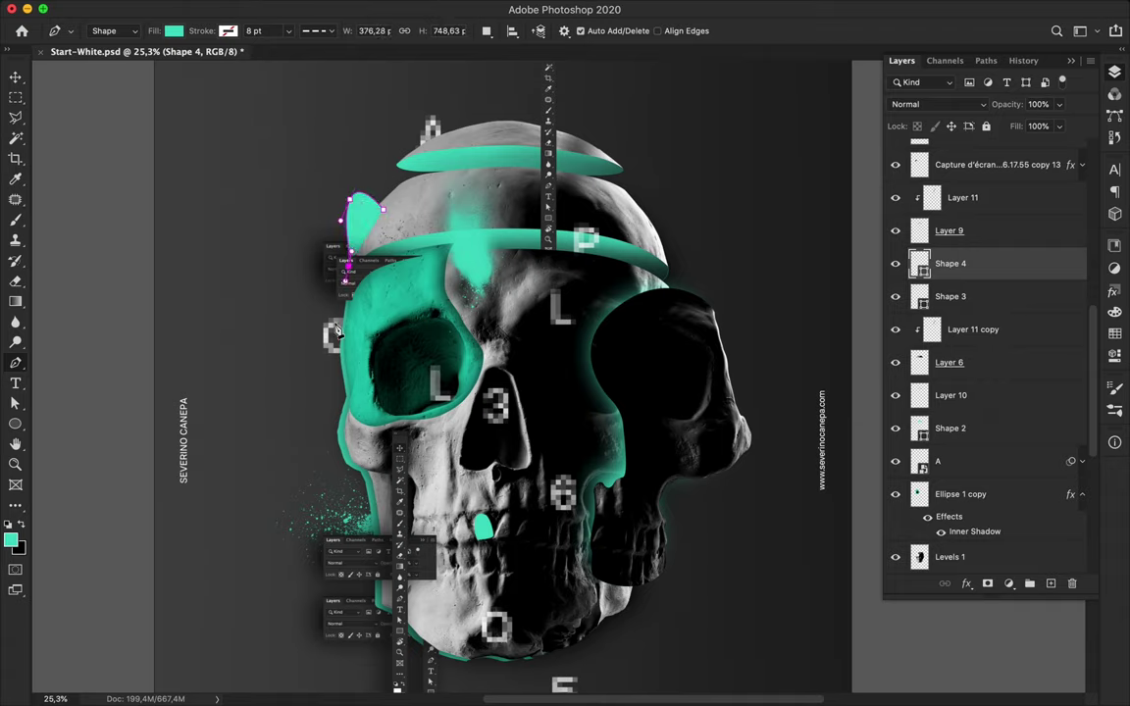
pyautogui.click(368, 440)
pyautogui.click(382, 209)
pyautogui.press('a')
pyautogui.click(232, 30)
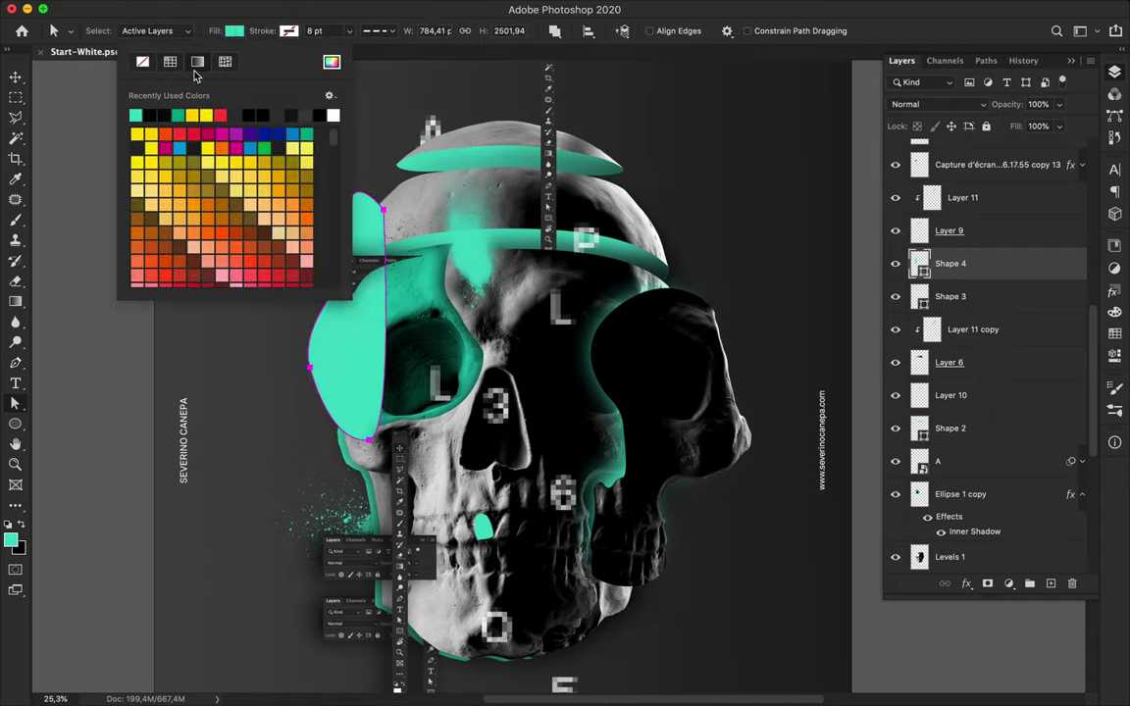
pyautogui.click(197, 61)
pyautogui.click(142, 118)
pyautogui.click(310, 261)
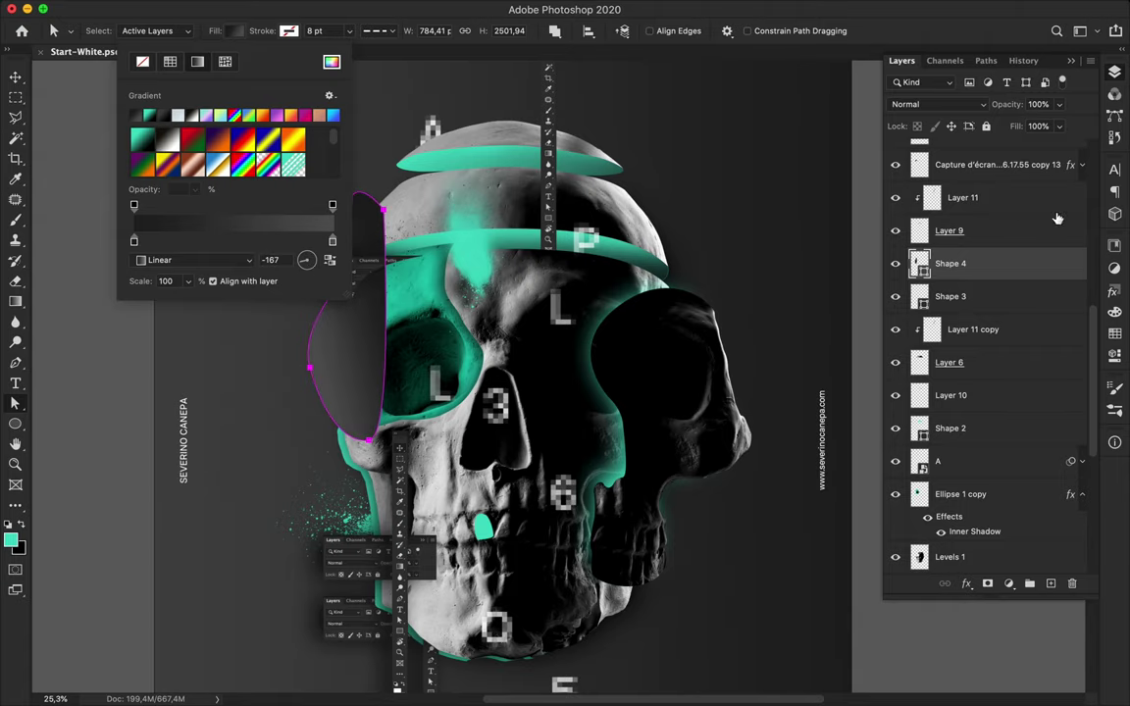
pyautogui.rightClick(938, 251)
pyautogui.click(898, 394)
pyautogui.press('v')
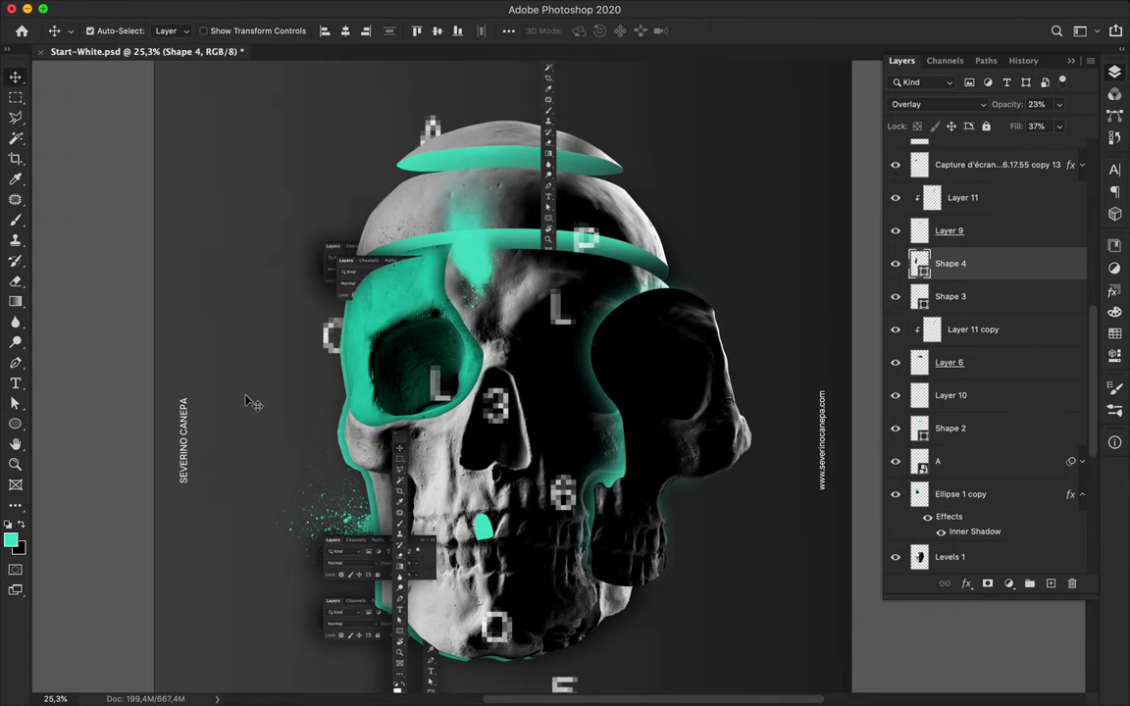
# - Reopen Start-White.psd and copy the layer style of its Shape 1 copy layer
pyautogui.click(123, 8)
pyautogui.click(353, 99)
pyautogui.click(603, 438)
pyautogui.rightClick(1005, 558)
pyautogui.click(789, 428)
pyautogui.click(196, 52)
# - Reset Shape 4 to normal blending, test the pasted style on a duplicate, then delete it
pyautogui.rightClick(956, 155)
pyautogui.click(853, 360)
pyautogui.hotkey('ctrl', 'j')
pyautogui.rightClick(980, 155)
pyautogui.click(843, 336)
pyautogui.scroll(3, 427, 390)
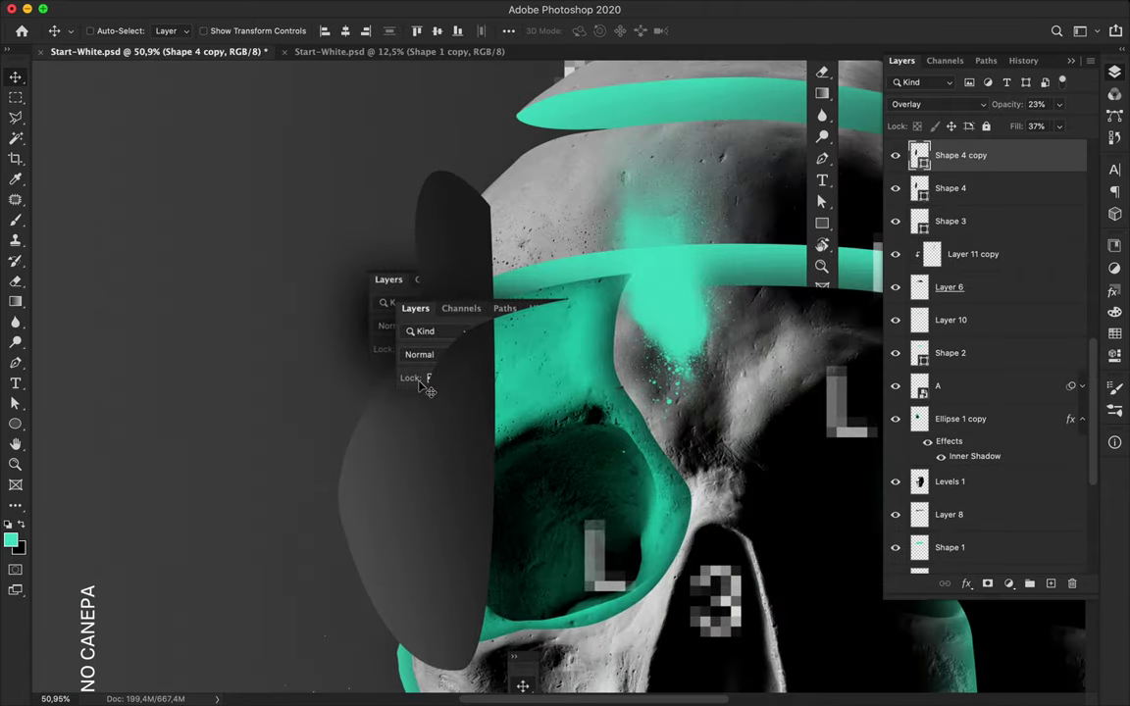
pyautogui.press('Delete')
# - Add drop shadow and satin effects to Shape 4 and move it below Levels 1
pyautogui.doubleClick(1006, 153)
pyautogui.click(534, 511)
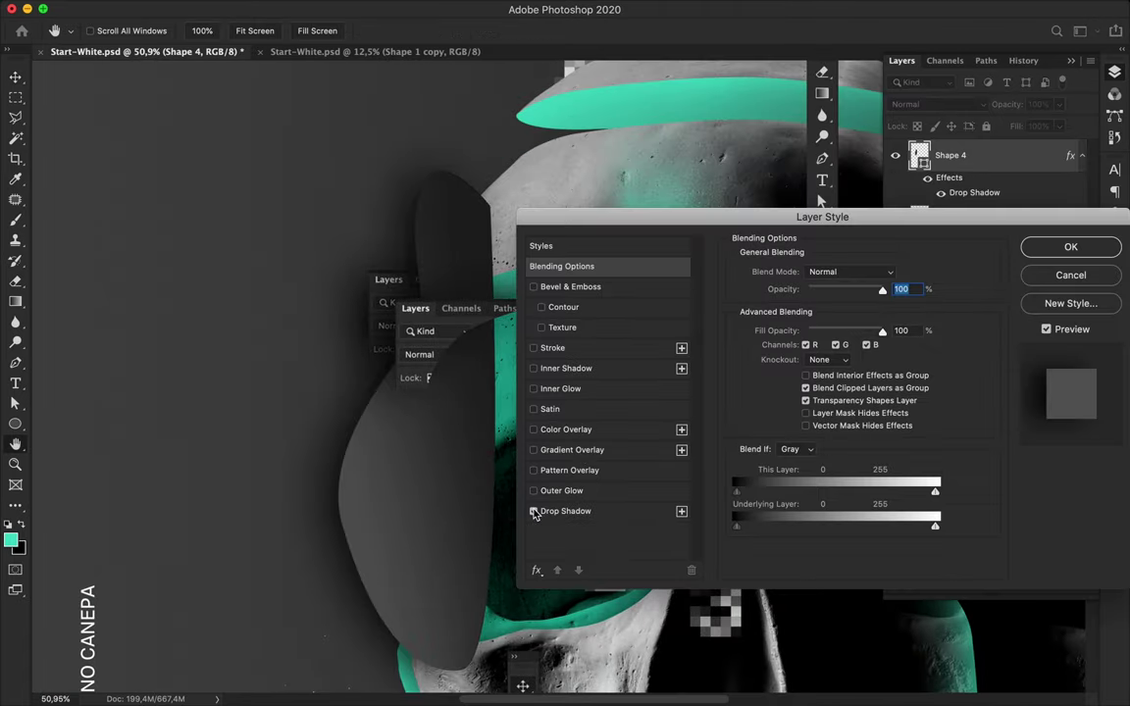
pyautogui.click(539, 409)
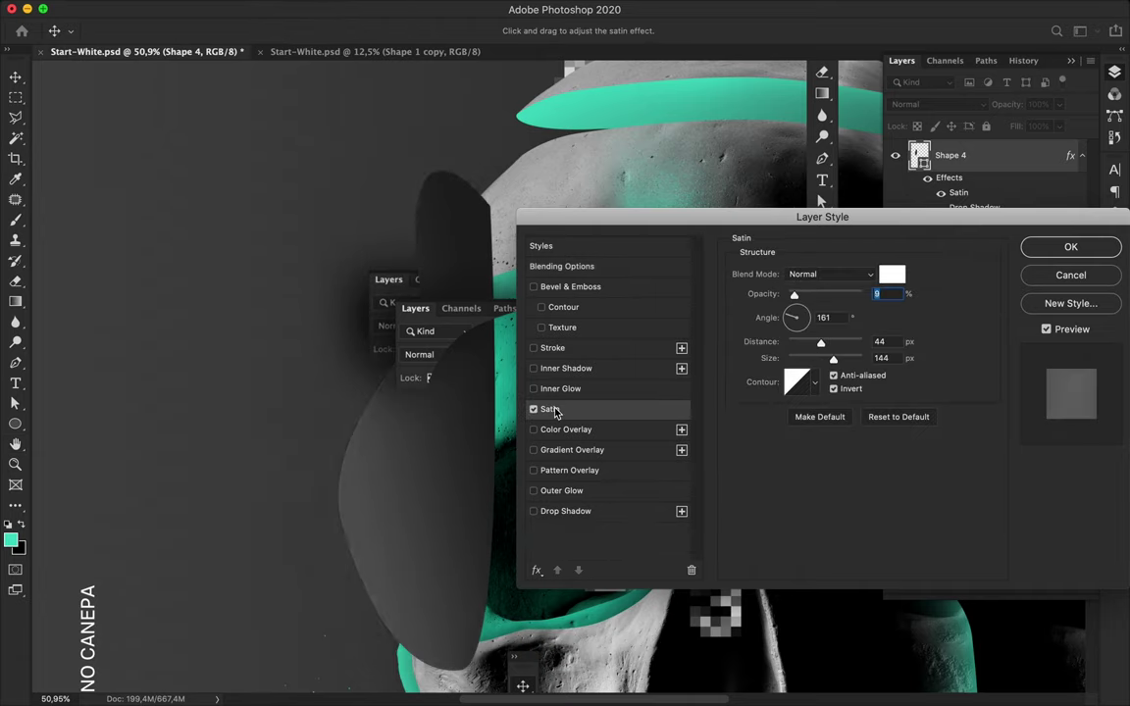
pyautogui.click(575, 285)
pyautogui.click(1070, 246)
pyautogui.moveTo(949, 157); pyautogui.dragTo(980, 374)
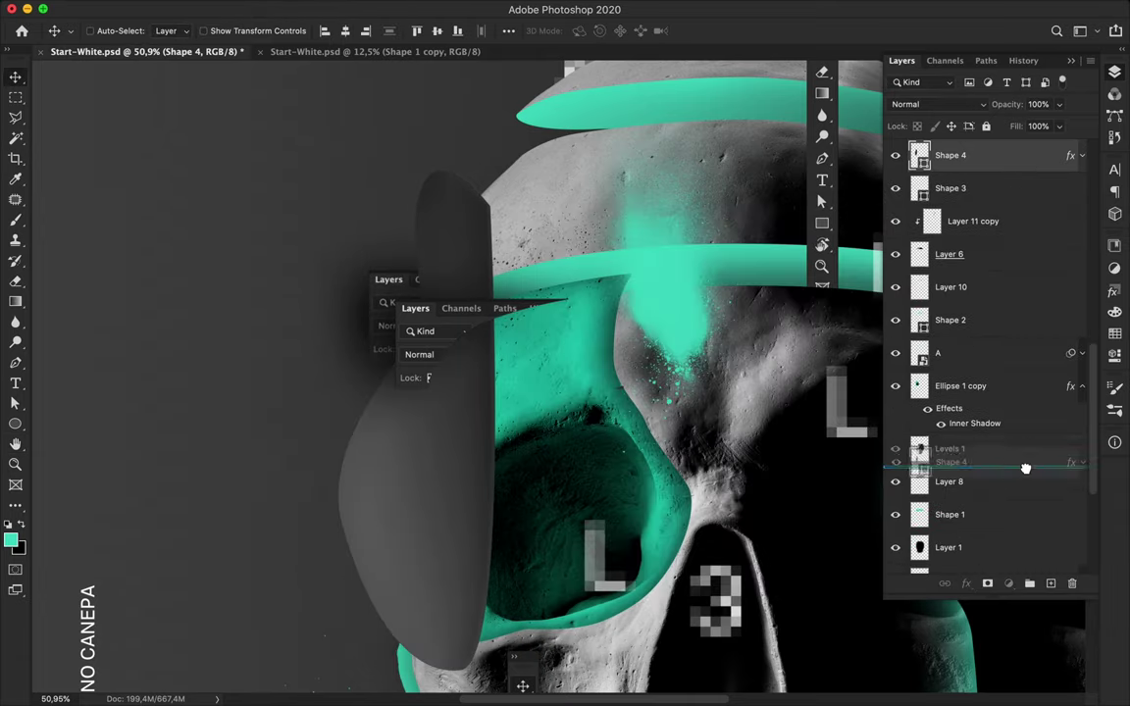
pyautogui.press('super+0')
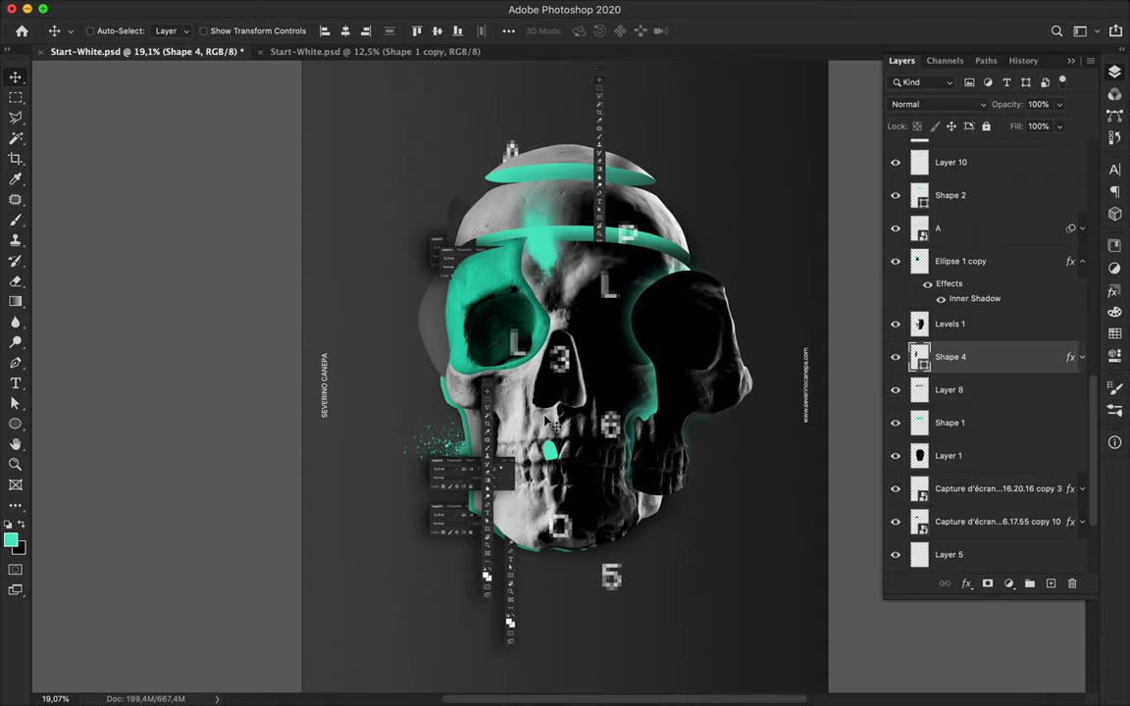
pyautogui.hotkey('alt', ']')
# - Stamp all visible layers to a new layer and apply Mosaic with cell size 130
pyautogui.press('super+alt+shift+e')
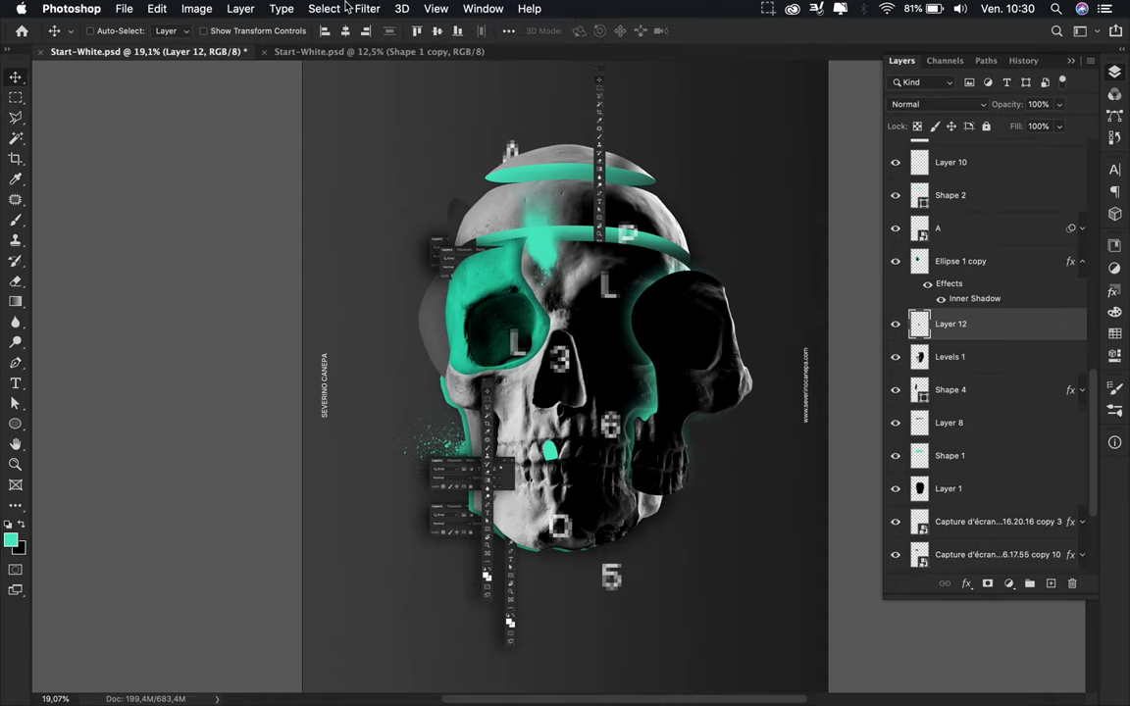
pyautogui.click(367, 9)
pyautogui.click(626, 313)
pyautogui.moveTo(86, 245); pyautogui.dragTo(102, 247)
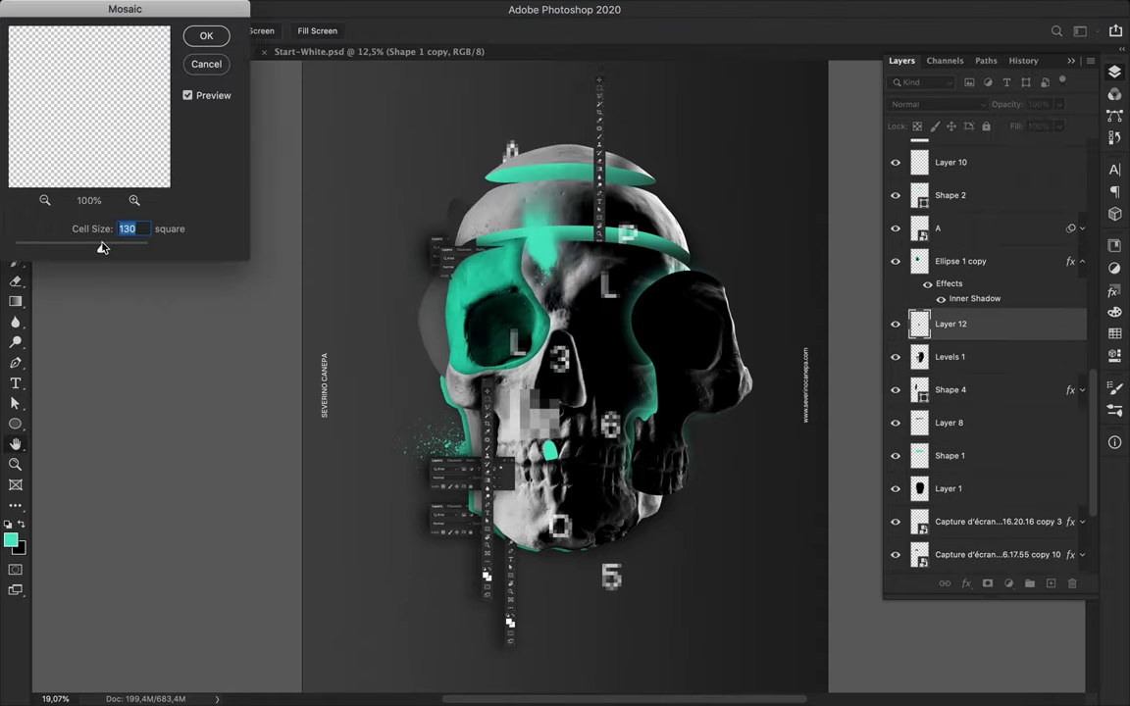
pyautogui.click(196, 39)
# - Duplicate the mosaic layer into offset copies over the upper skull and lower jaw
pyautogui.keyDown('alt'); pyautogui.moveTo(650, 186); pyautogui.dragTo(694, 240); pyautogui.keyUp('alt')
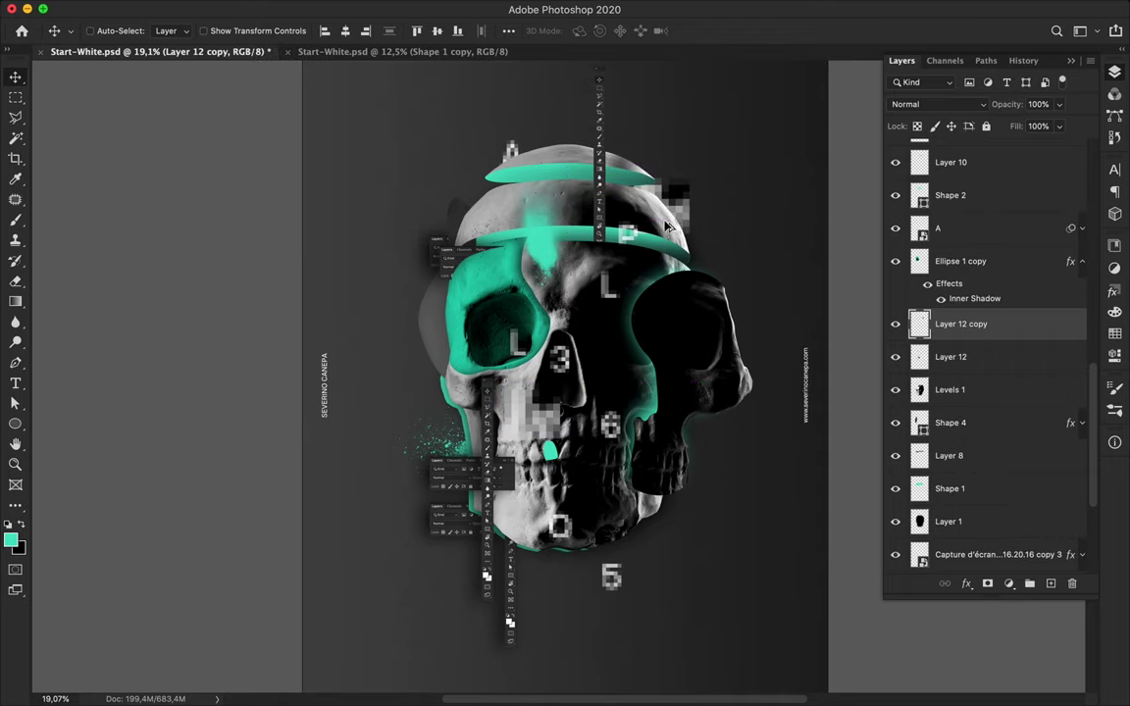
pyautogui.moveTo(960, 324); pyautogui.dragTo(1015, 502)
pyautogui.moveTo(692, 175)
pyautogui.mouseDown()
pyautogui.moveTo(718, 299)
pyautogui.moveTo(500, 545)
pyautogui.mouseUp()
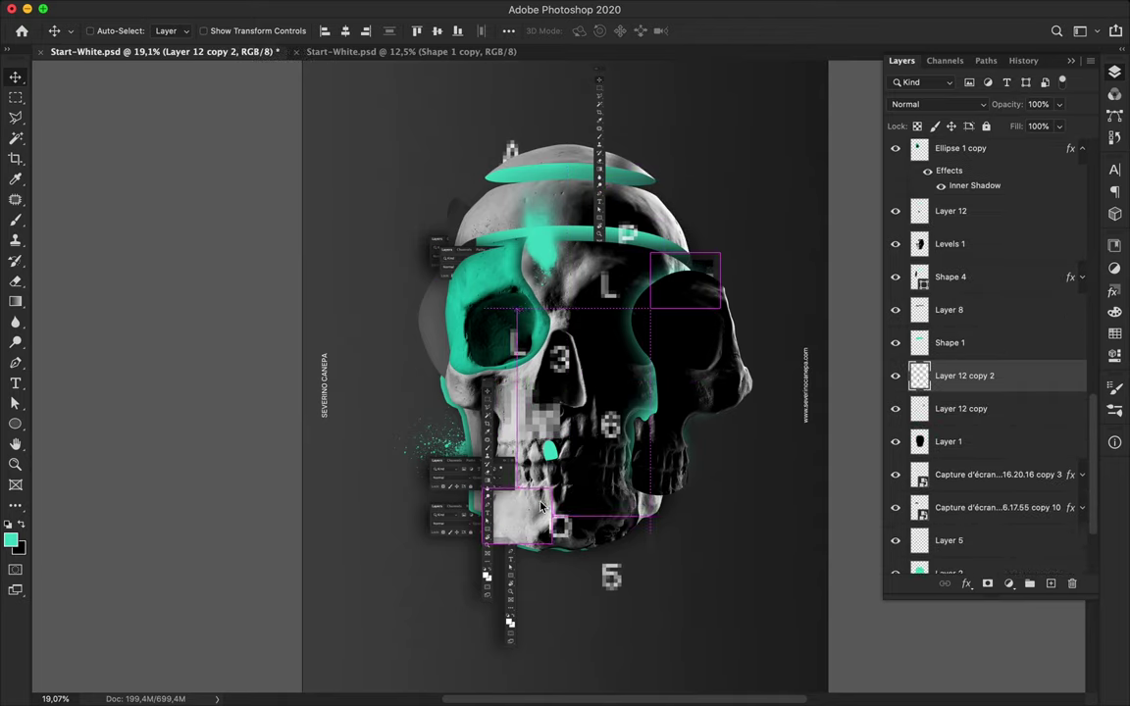
pyautogui.scroll(2, 558, 380)
# - Draw Shape 5 beside the lower jaw with a dark gradient fill
pyautogui.press('p')
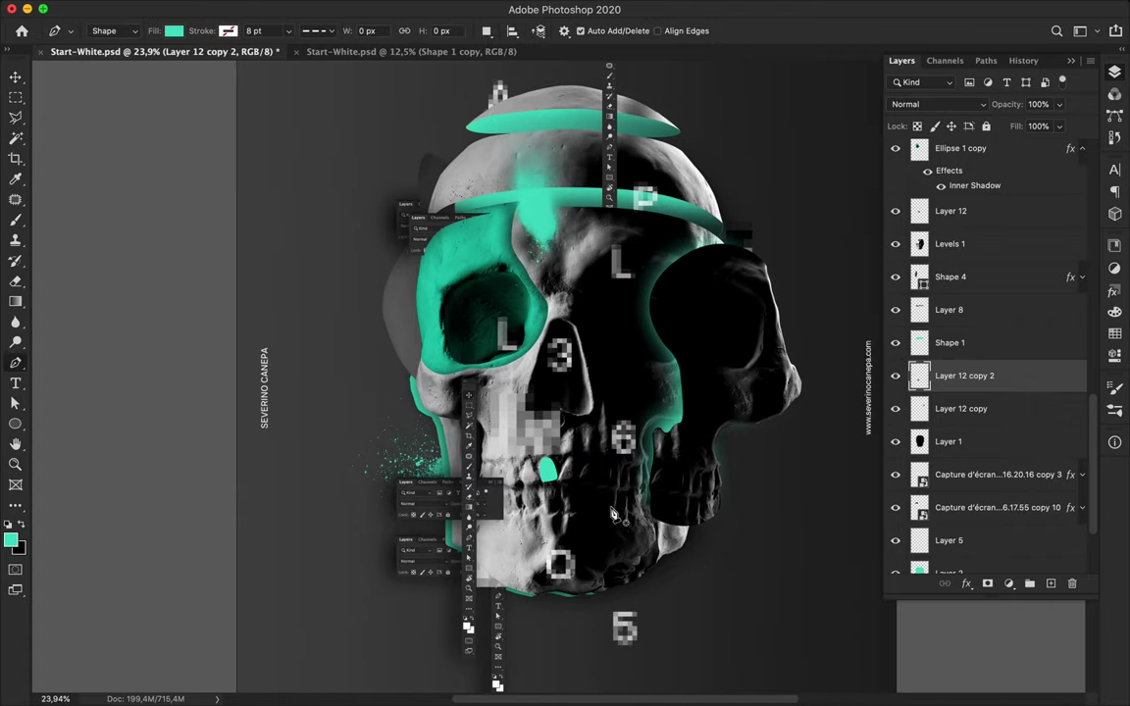
pyautogui.click(608, 531)
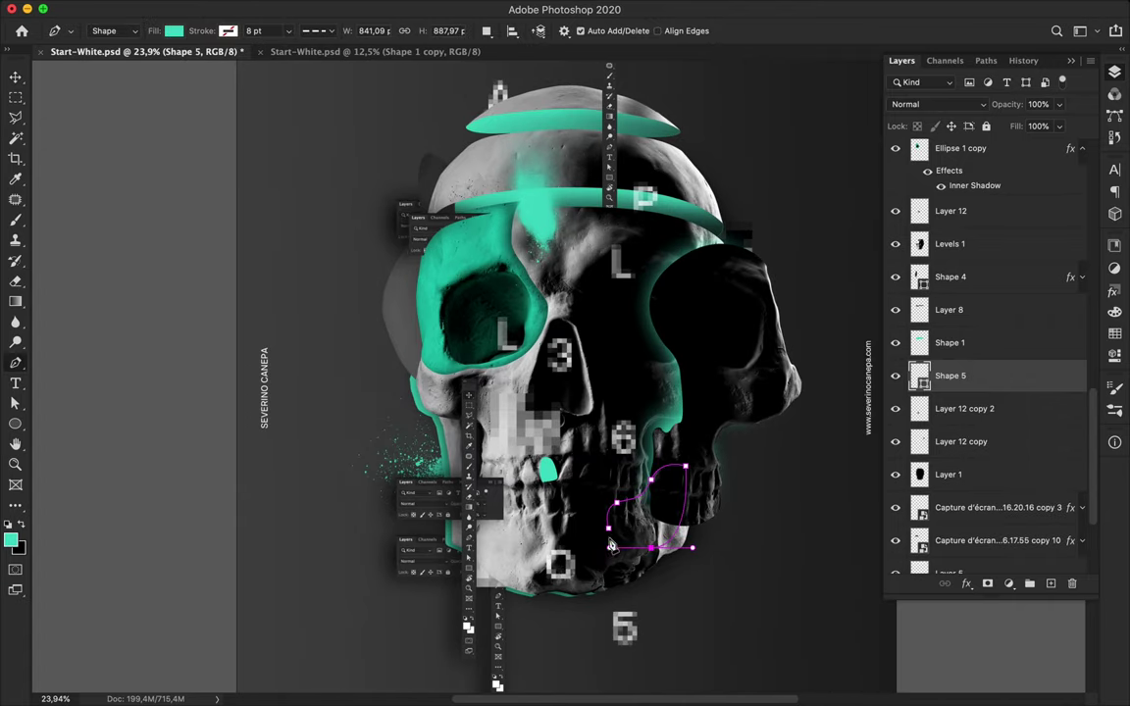
pyautogui.click(174, 30)
pyautogui.click(137, 60)
pyautogui.click(85, 117)
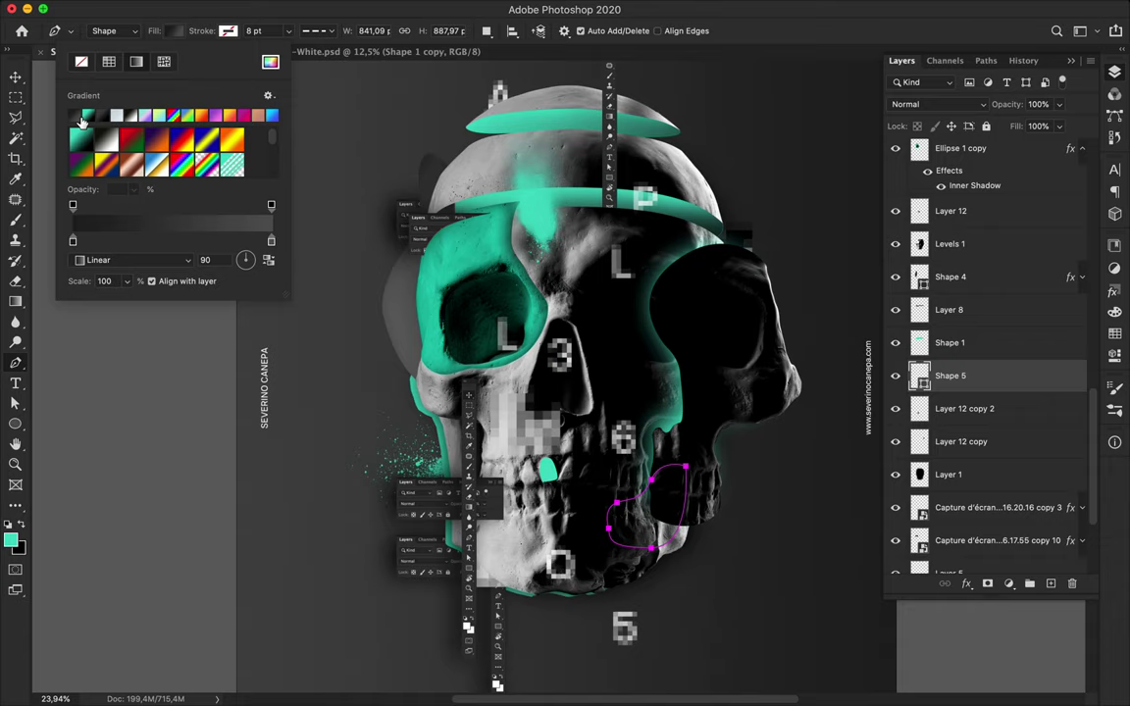
# - Toggle a layer's visibility off and on to inspect the teal base under the skull
pyautogui.rightClick(1014, 376)
pyautogui.click(844, 461)
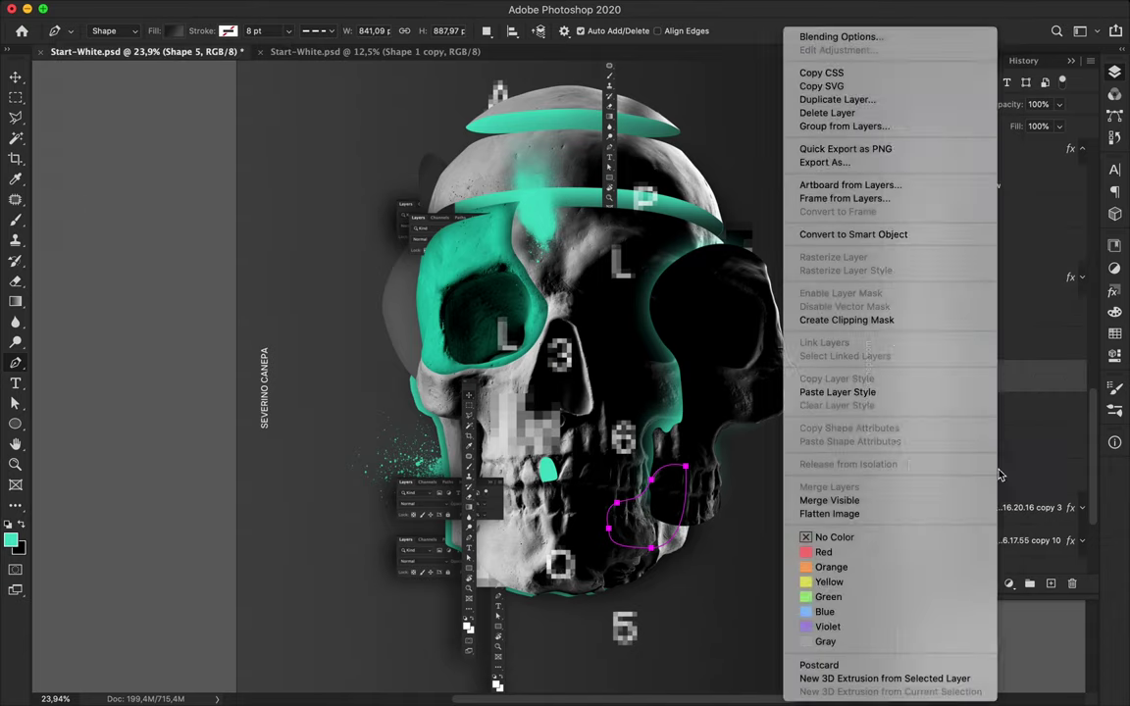
pyautogui.click(998, 470)
pyautogui.scroll(-3, 927, 458)
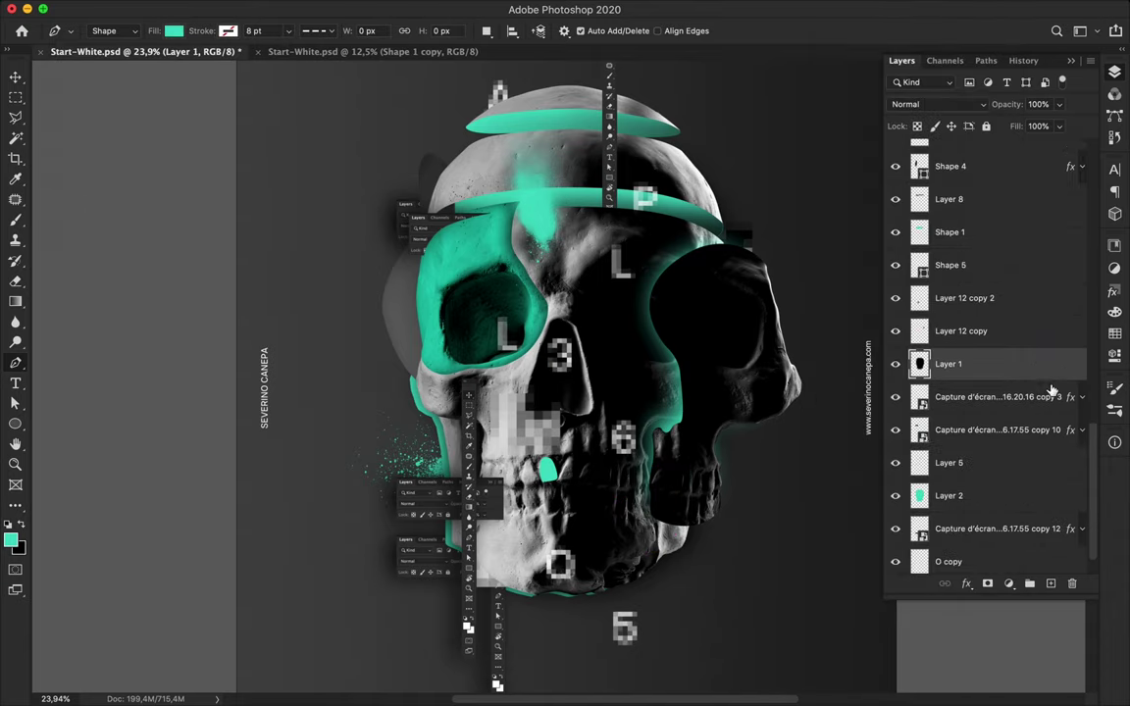
pyautogui.scroll(3, 927, 392)
pyautogui.scroll(1, 912, 314)
pyautogui.click(895, 272)
pyautogui.scroll(-3, 900, 442)
pyautogui.click(900, 535)
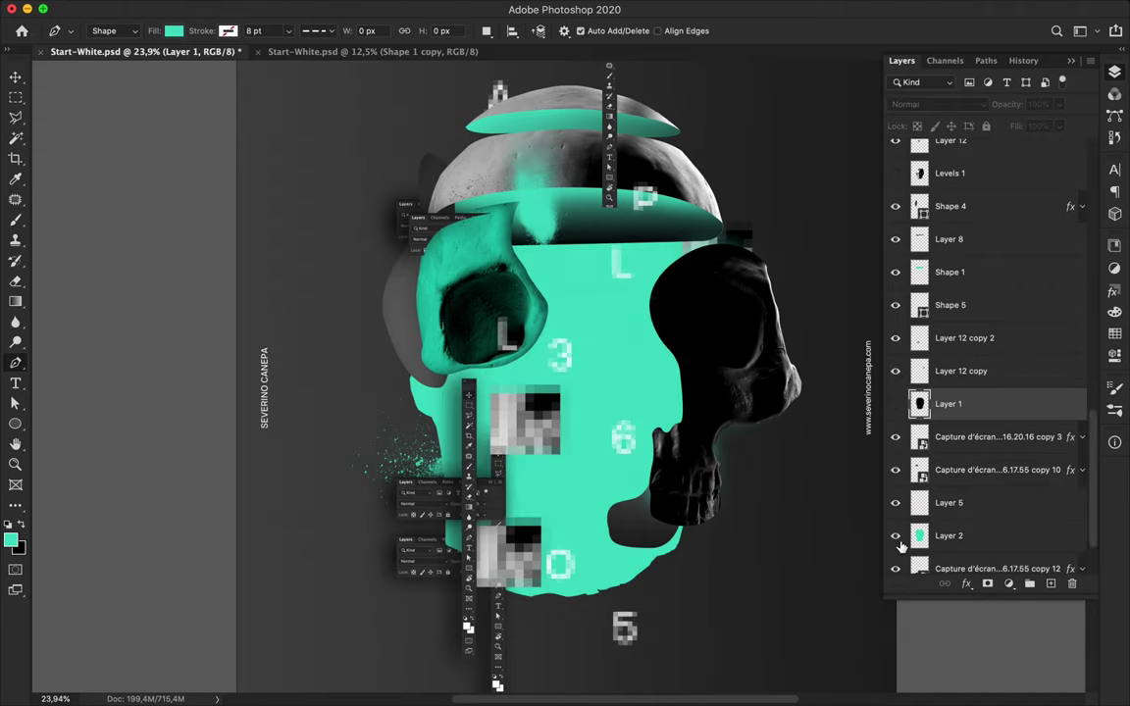
# - Rasterize Shape 5, move it above Levels 1 and shift it toward the jaw
pyautogui.press('v')
pyautogui.click(961, 305)
pyautogui.rightClick(919, 305)
pyautogui.click(920, 257)
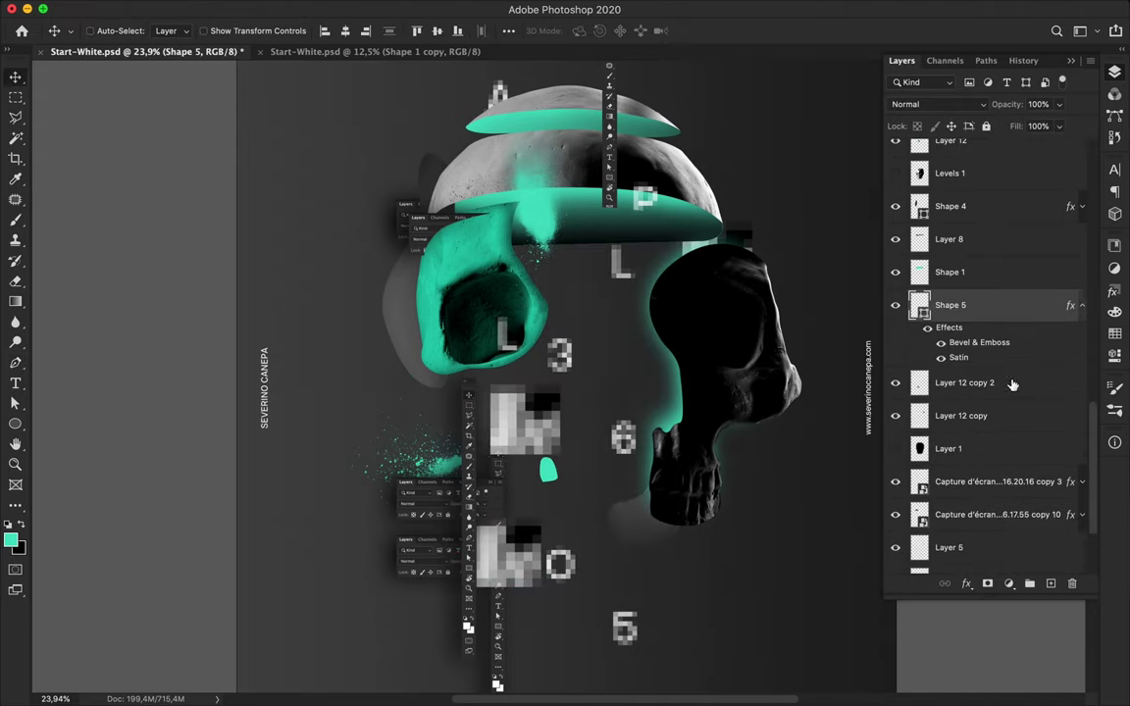
pyautogui.scroll(-3, 939, 437)
pyautogui.scroll(5, 981, 294)
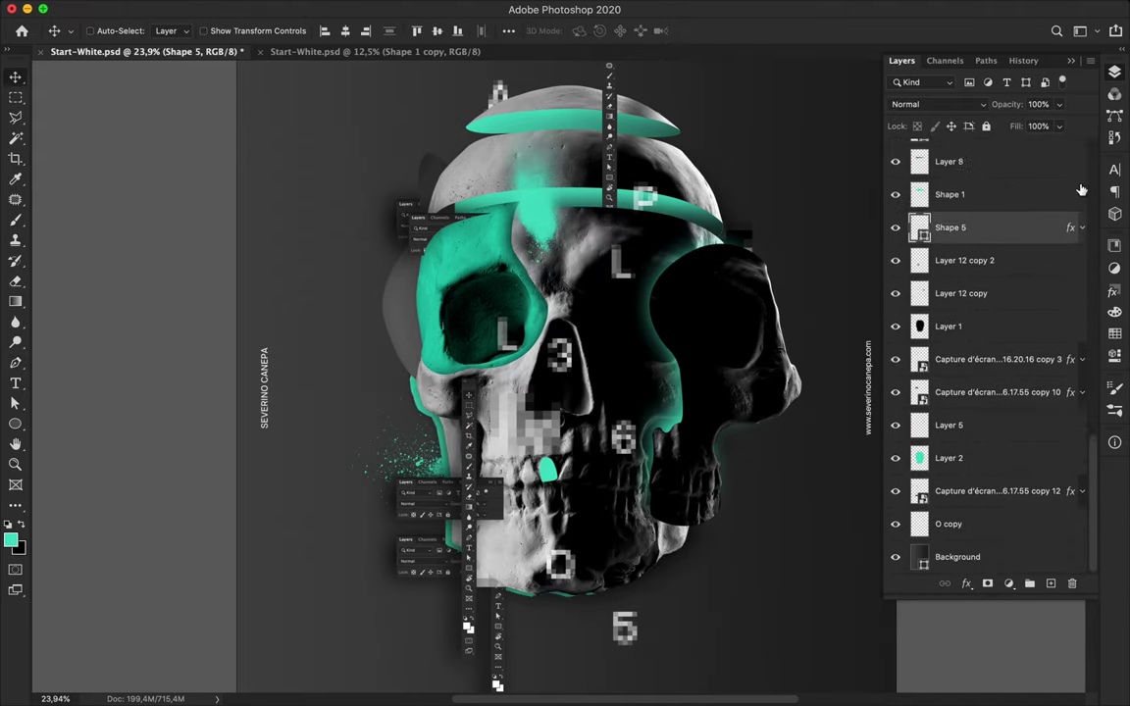
pyautogui.moveTo(950, 292); pyautogui.dragTo(981, 187)
pyautogui.moveTo(626, 439); pyautogui.dragTo(660, 533)
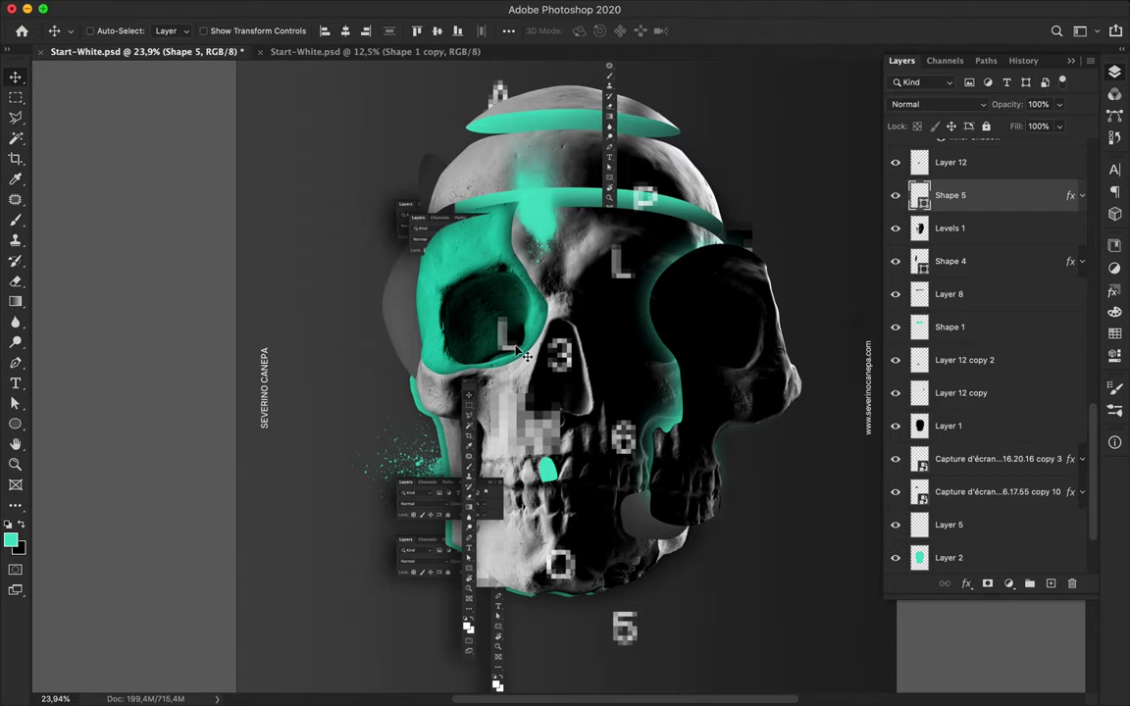
pyautogui.scroll(3, 525, 355)
# - Draw Shape 6 with the Pen tool near the P at the skull top
pyautogui.press('p')
pyautogui.click(640, 299)
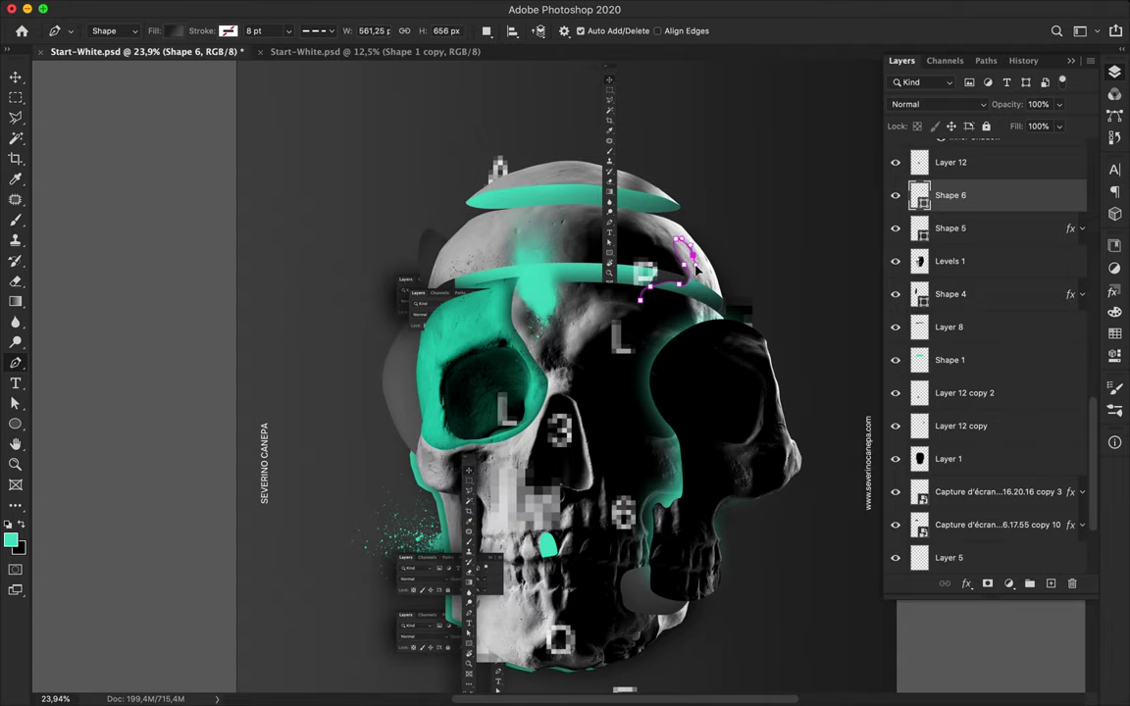
pyautogui.rightClick(1036, 203)
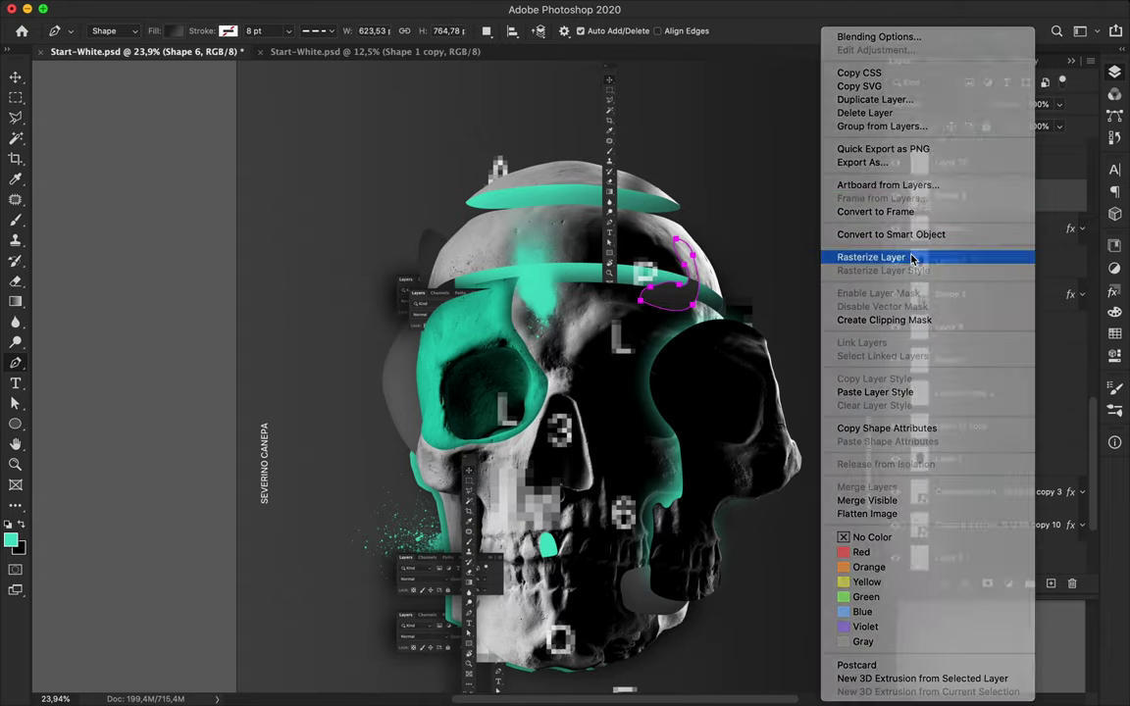
pyautogui.press('Escape')
pyautogui.press('v')
pyautogui.scroll(2, 1008, 284)
# - Paste the copied layer style onto Shape 6 and reorder it in the layer stack
pyautogui.rightClick(1008, 284)
pyautogui.click(892, 392)
pyautogui.moveTo(1008, 218)
pyautogui.mouseDown()
pyautogui.moveTo(985, 369)
pyautogui.moveTo(1033, 201)
pyautogui.mouseUp()
pyautogui.scroll(-5, 995, 442)
# - Create Layer 13 below Shape 6 and paint a dark patch within the skull outline
pyautogui.keyDown('ctrl'); pyautogui.click(918, 553); pyautogui.keyUp('ctrl')
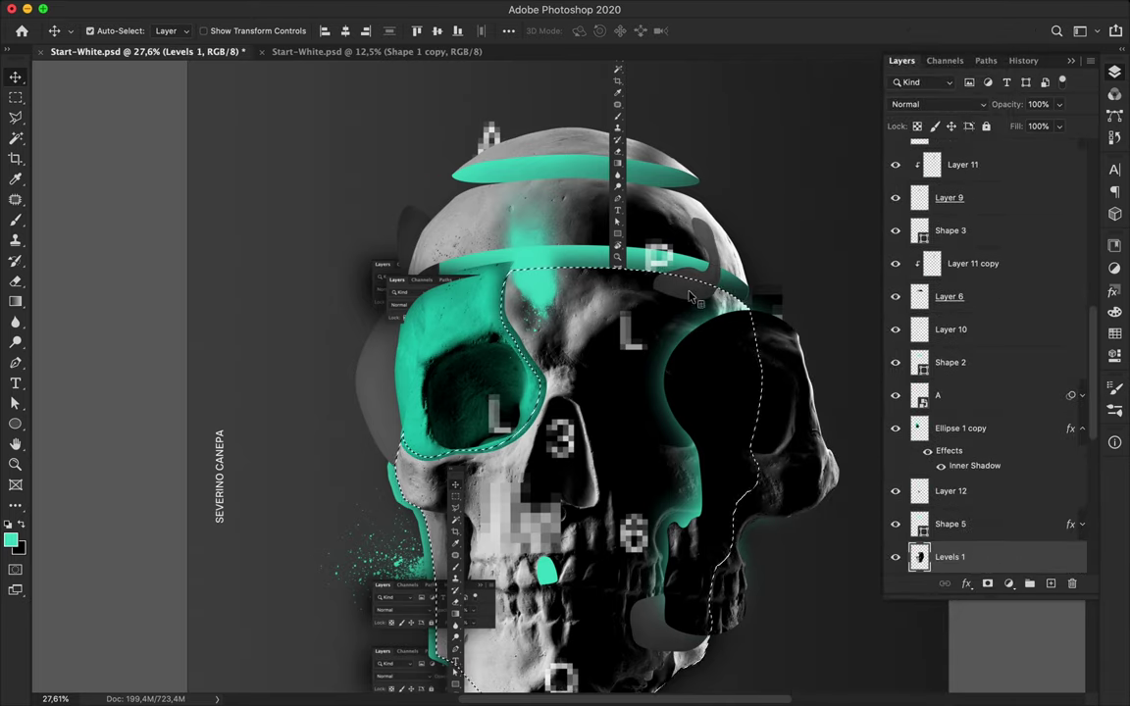
pyautogui.scroll(3, 995, 441)
pyautogui.press('e')
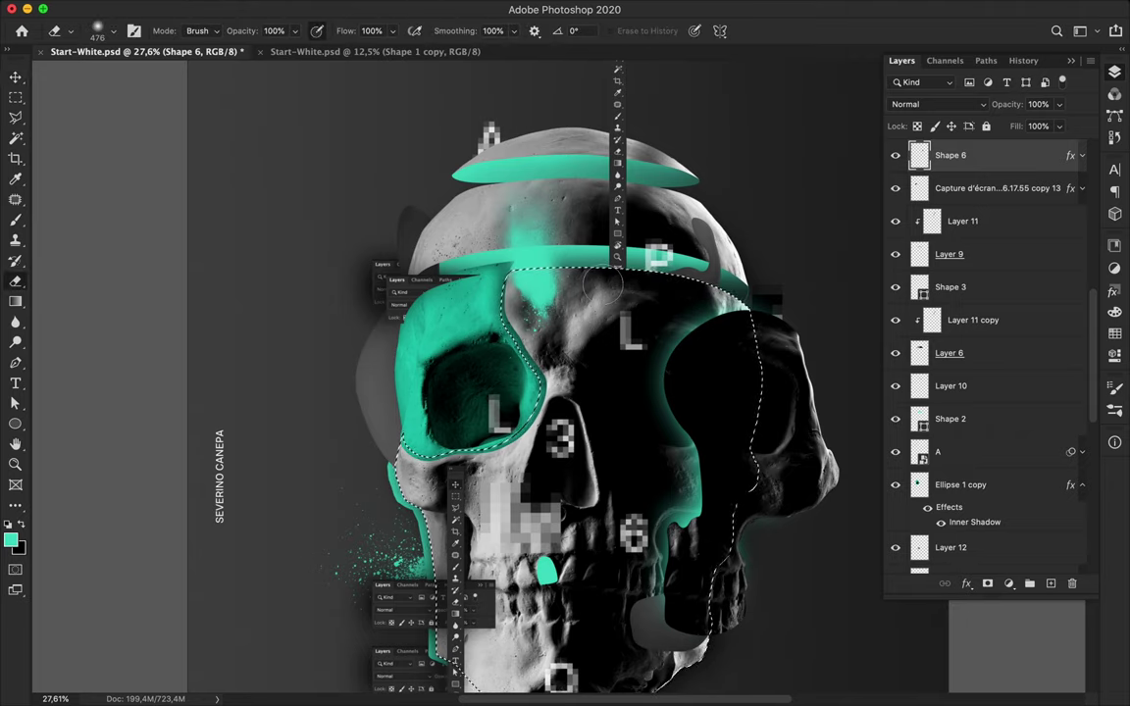
pyautogui.press('m')
pyautogui.press('v')
pyautogui.hotkey('ctrl', 'shift', 'alt', 'n')
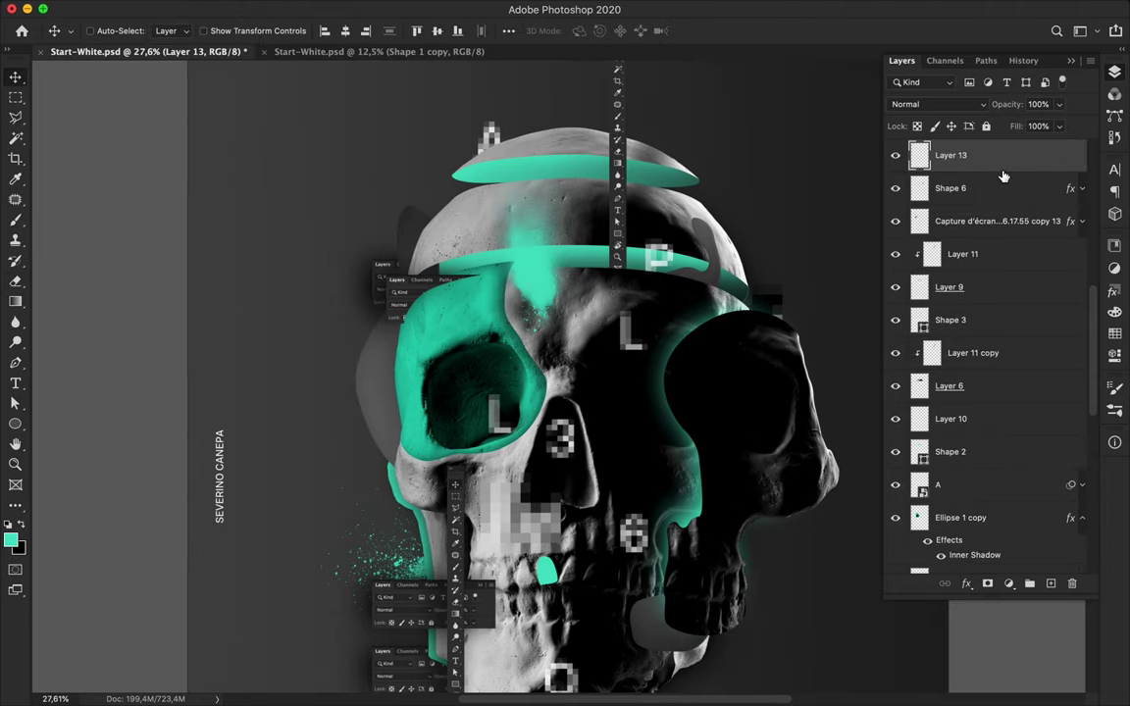
pyautogui.hotkey('ctrl', '[')
pyautogui.hotkey('ctrl', 'd')
pyautogui.press('b')
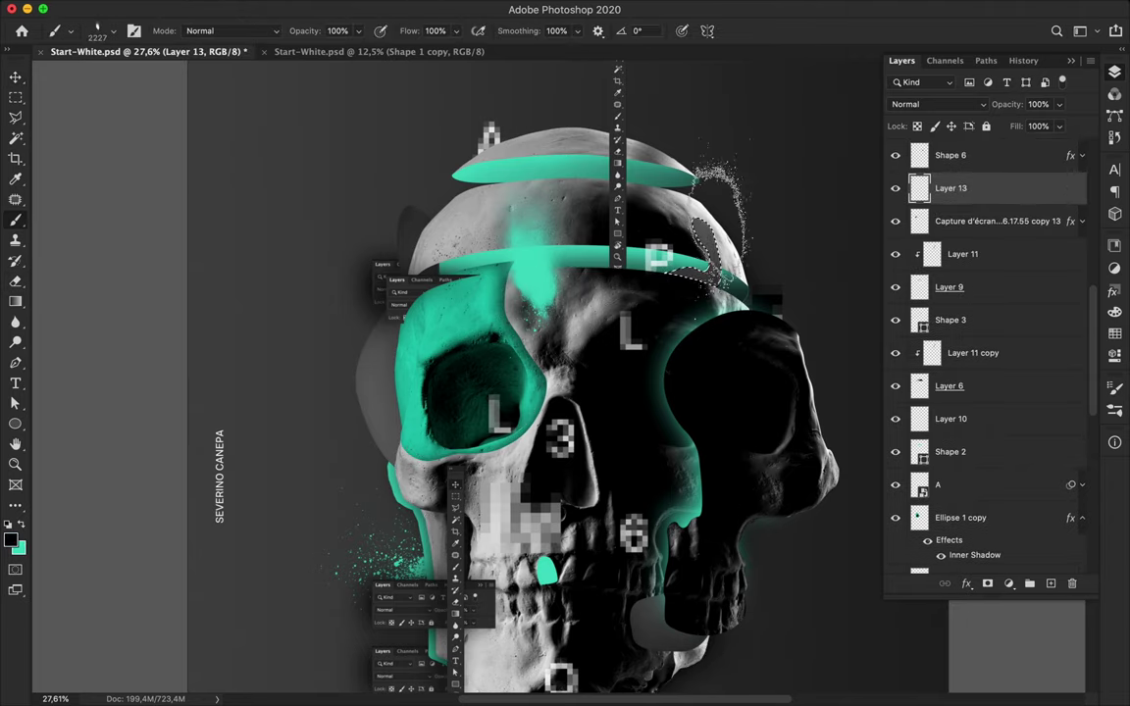
pyautogui.hotkey('ctrl', 'd')
pyautogui.press('x')
pyautogui.press('m')
# - Gaussian-blur Layer 13, shift it right and down, and place it above Levels 1
pyautogui.click(403, 10)
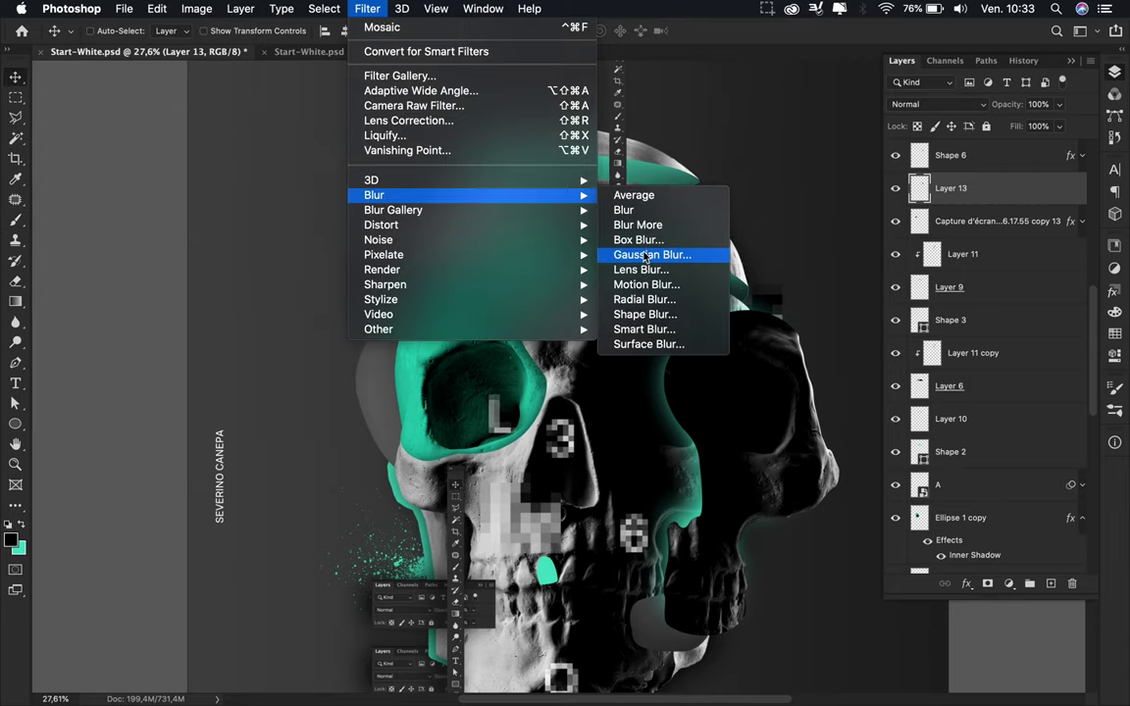
pyautogui.click(650, 252)
pyautogui.press('Return')
pyautogui.press('v')
pyautogui.moveTo(600, 215); pyautogui.dragTo(727, 275)
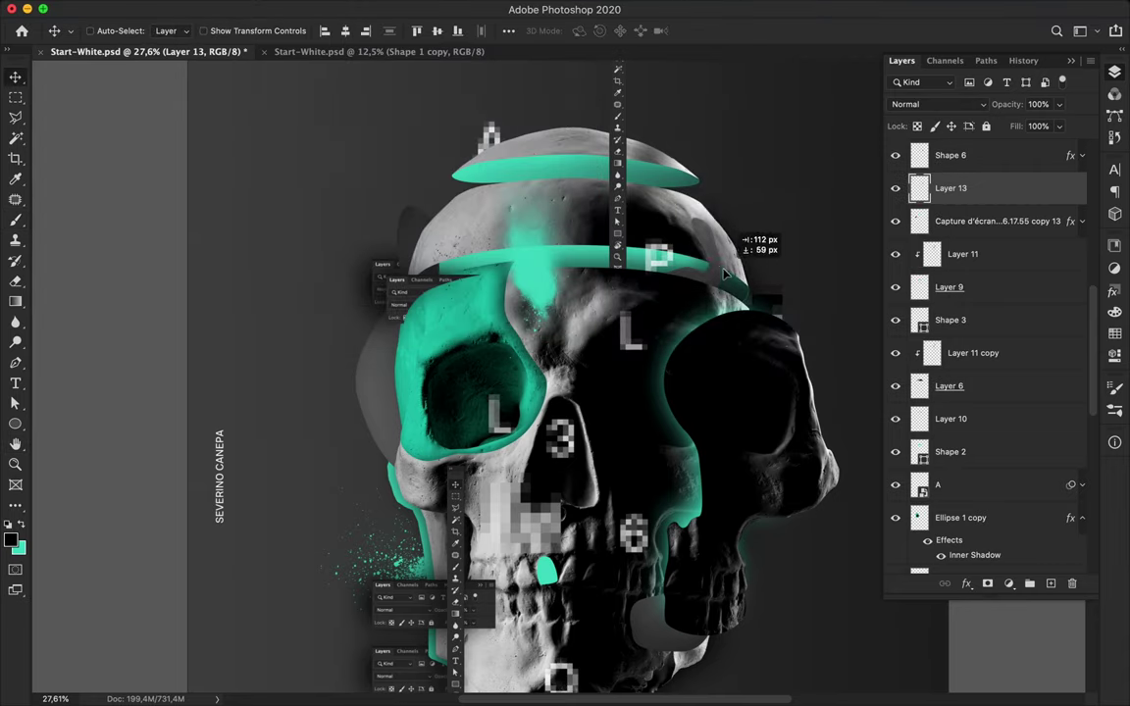
pyautogui.moveTo(1001, 237)
pyautogui.mouseDown()
pyautogui.moveTo(959, 402)
pyautogui.moveTo(951, 363)
pyautogui.mouseUp()
# - Select all artwork layers and shift the whole skull artwork slightly lower on the poster
pyautogui.scroll(-2, 686, 171)
pyautogui.scroll(-2, 687, 171)
pyautogui.scroll(-1, 687, 171)
pyautogui.scroll(-1, 687, 172)
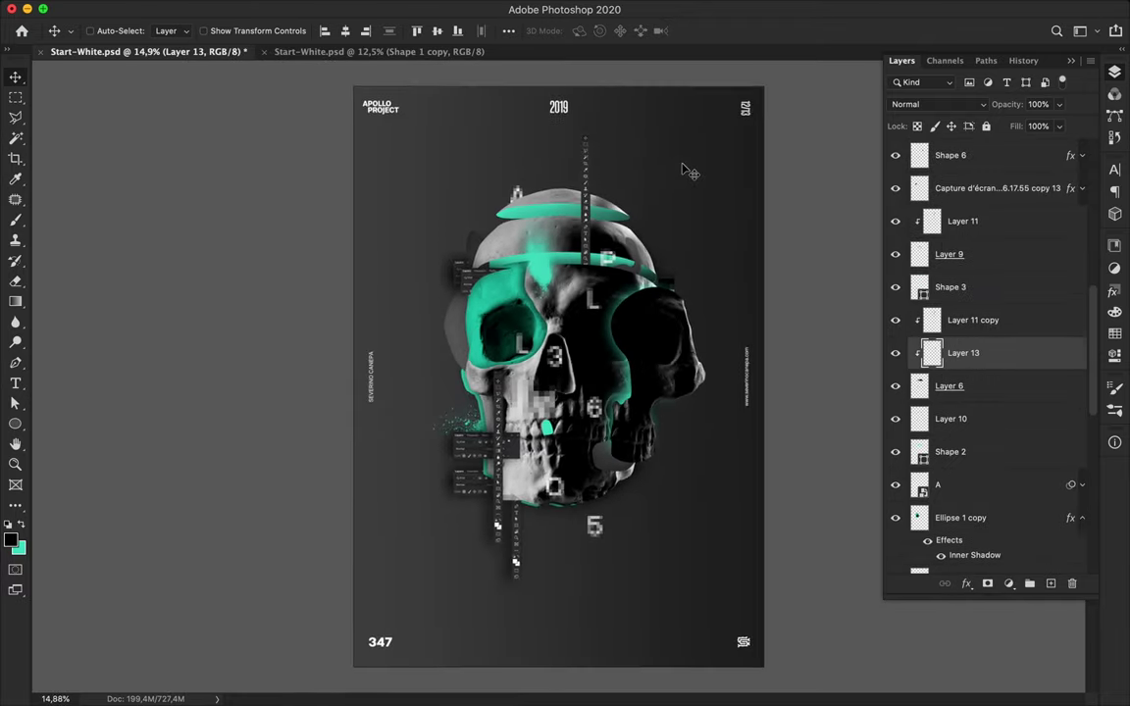
pyautogui.scroll(5, 1001, 294)
pyautogui.click(1001, 187)
pyautogui.scroll(-10, 1001, 294)
pyautogui.keyDown('shift'); pyautogui.click(990, 524); pyautogui.keyUp('shift')
pyautogui.moveTo(564, 365); pyautogui.dragTo(552, 376)
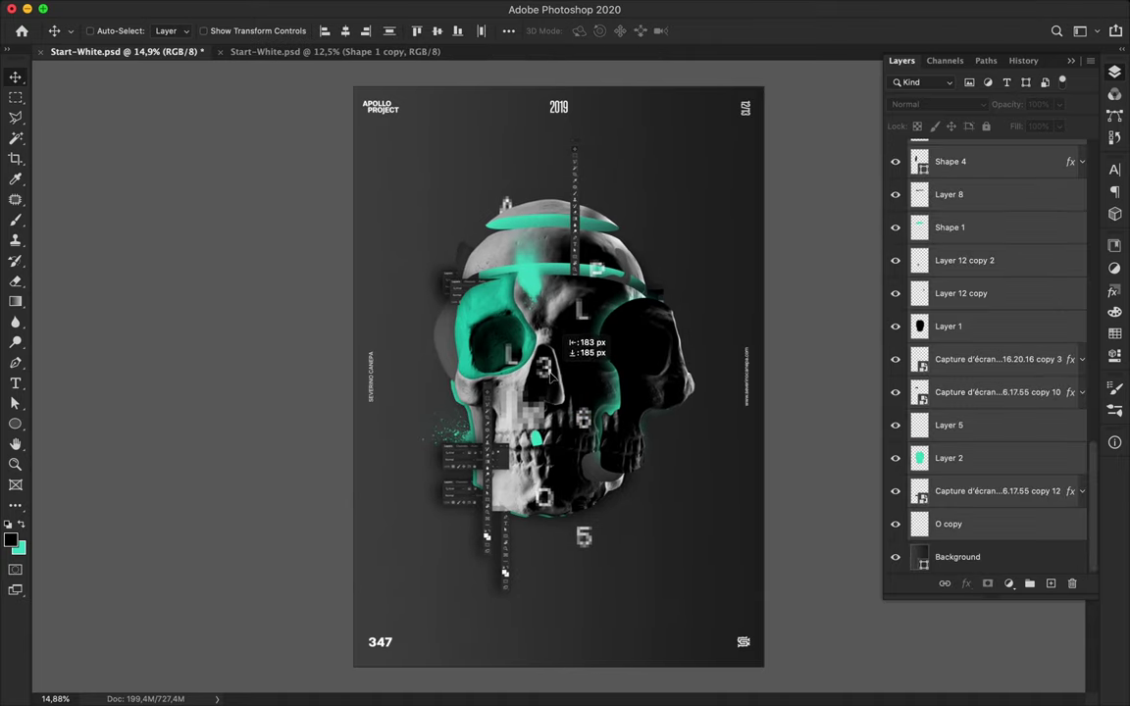
# - Check the artwork's spacing to the poster edges and save the poster
pyautogui.press('ctrl')
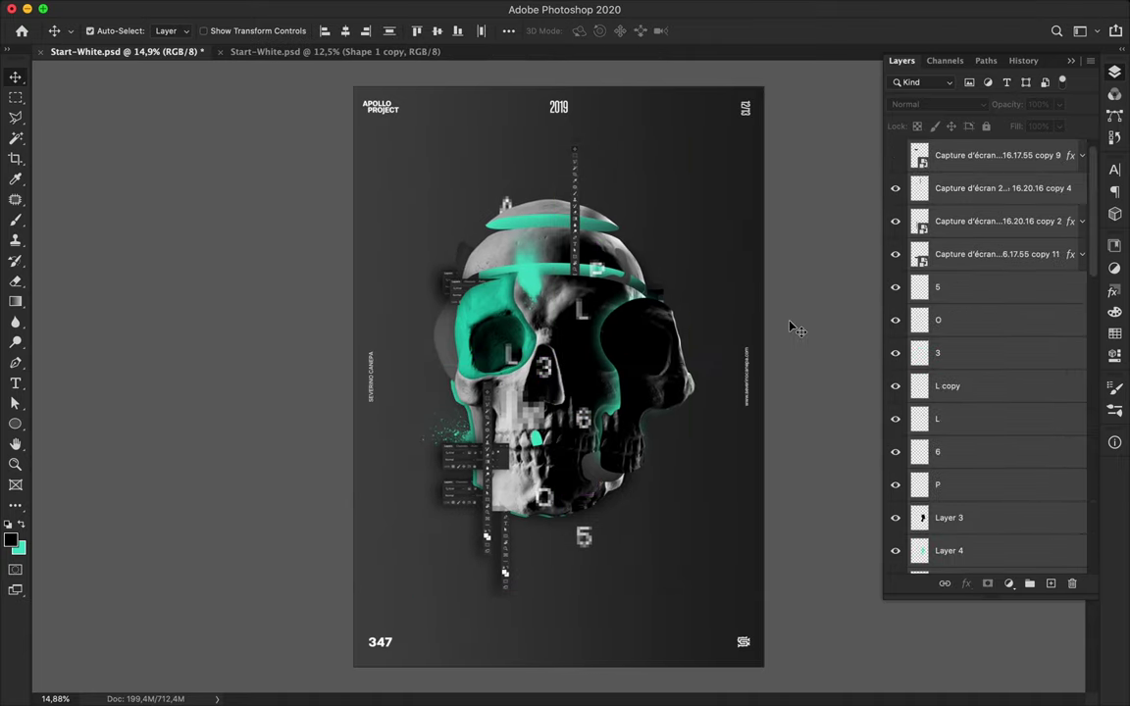
pyautogui.hotkey('ctrl', 's')
pyautogui.click(690, 11)
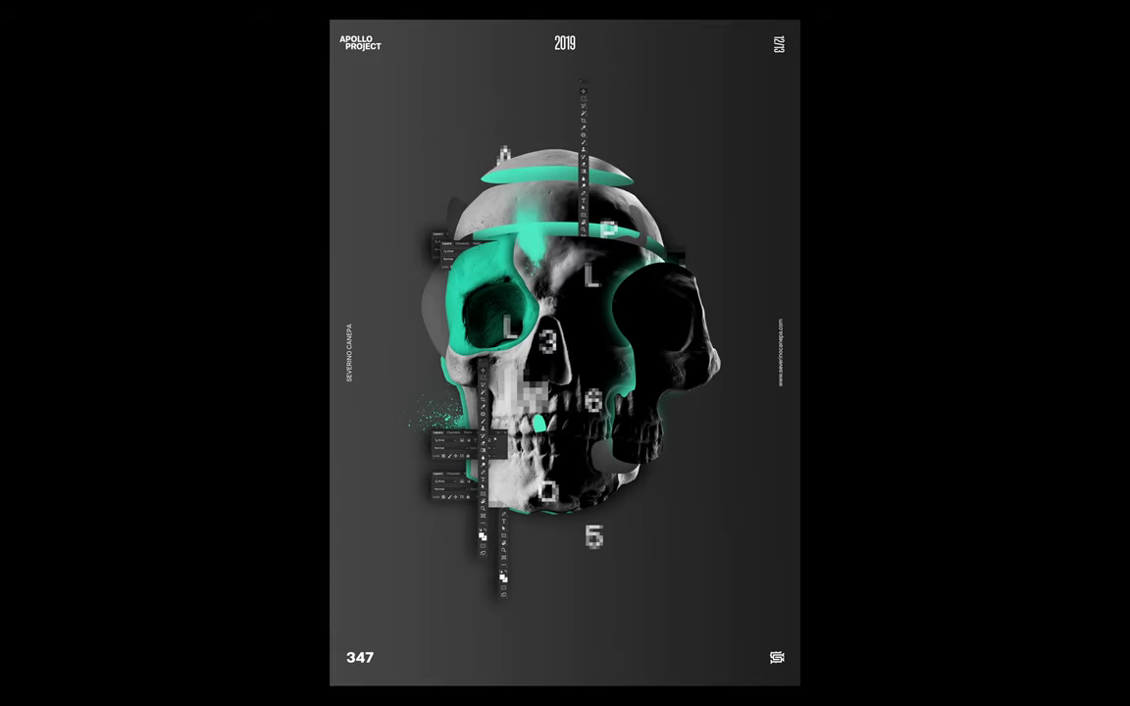